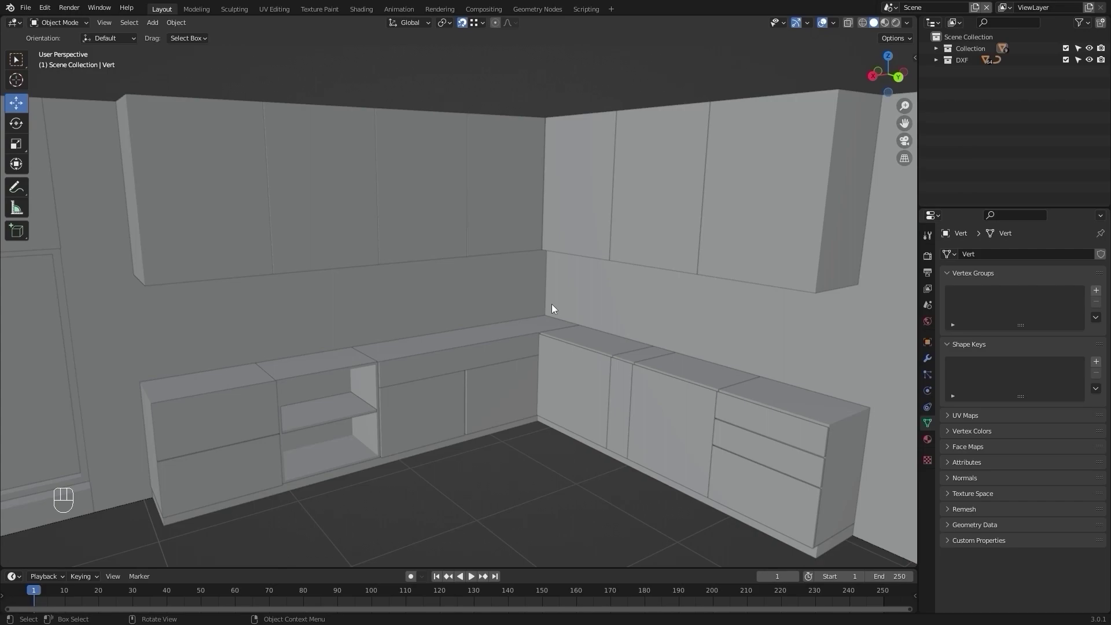
Hide the DXF collection and the collection holding the room and kitchen model
{"action": "scroll", "coordinate": [552, 308], "scroll_direction": "down", "scroll_amount": 10}
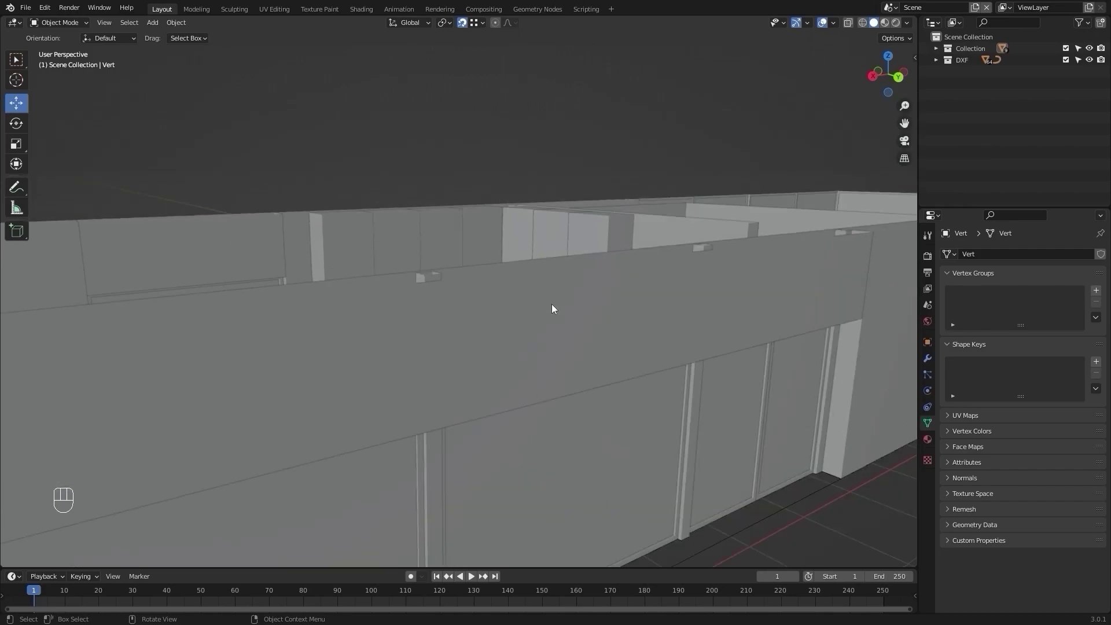
{"action": "left_click_drag", "start_coordinate": [551, 304], "coordinate": [749, 260], "text": "alt"}
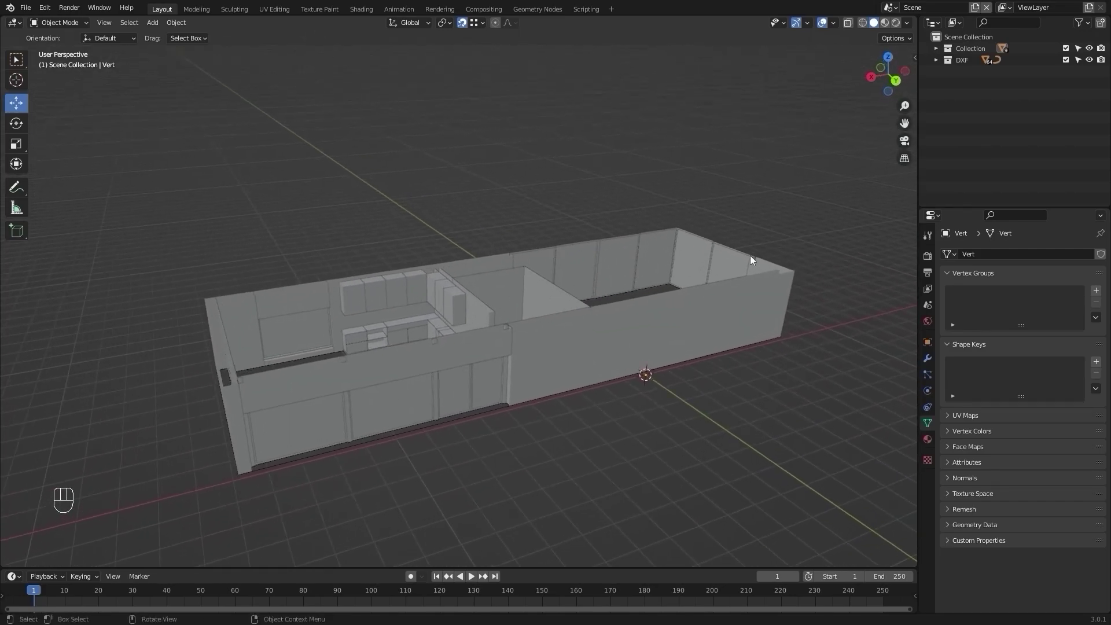
{"action": "left_click", "coordinate": [1089, 59]}
{"action": "left_click", "coordinate": [1089, 48]}
{"action": "left_click_drag", "start_coordinate": [659, 151], "coordinate": [630, 153], "text": "alt+shift"}
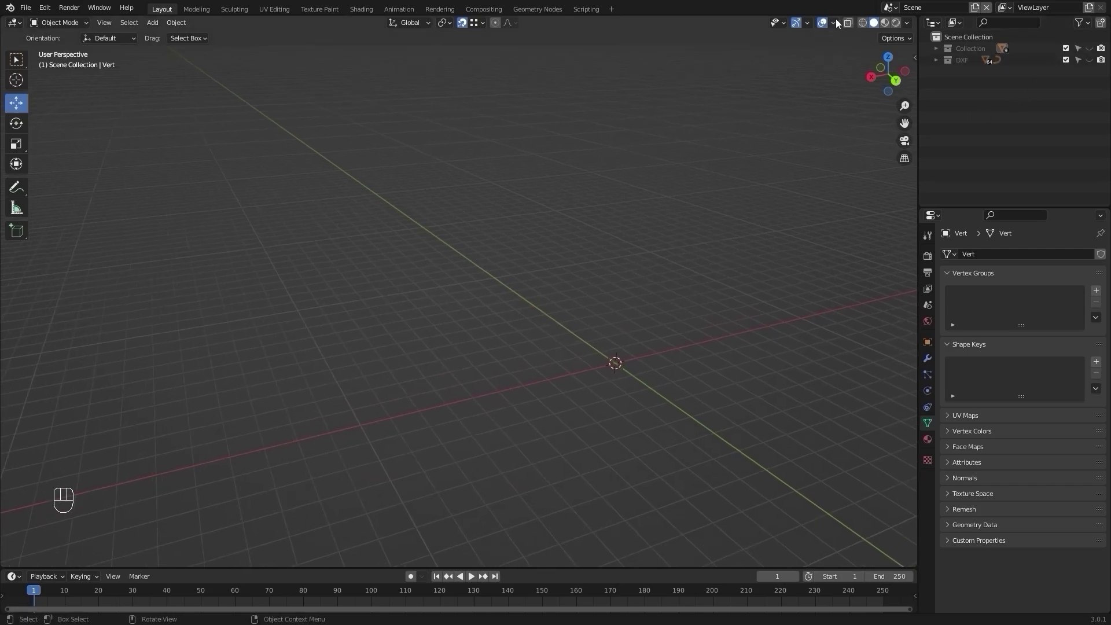
Create a new collection under the Scene Collection and name it Couch
{"action": "right_click", "coordinate": [977, 38]}
{"action": "left_click", "coordinate": [977, 38]}
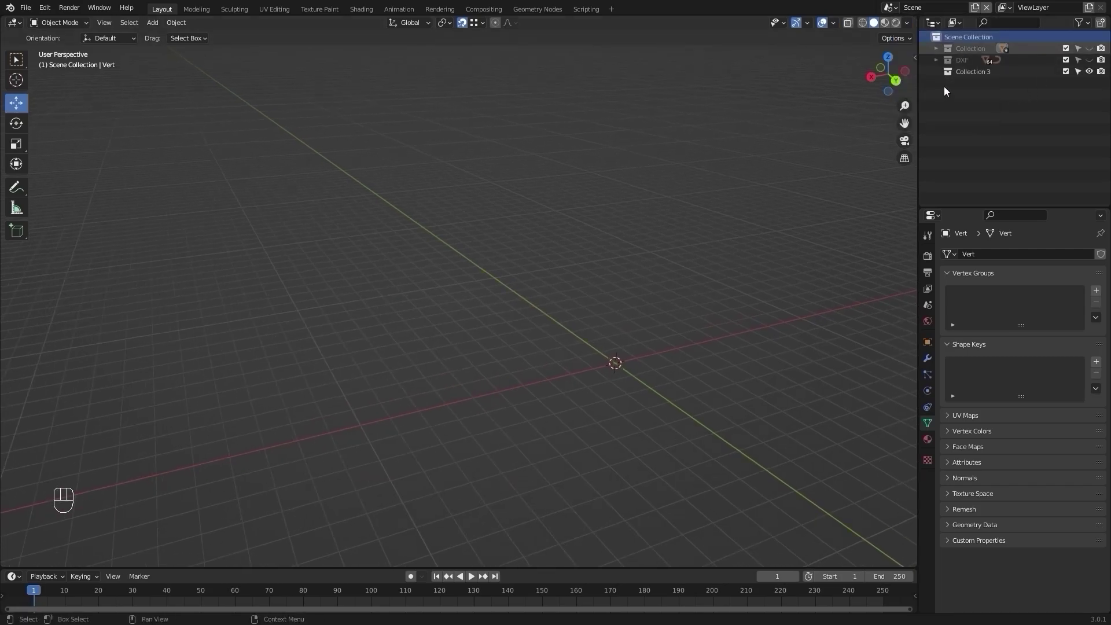
{"action": "left_click", "coordinate": [969, 68]}
{"action": "key", "text": "F2"}
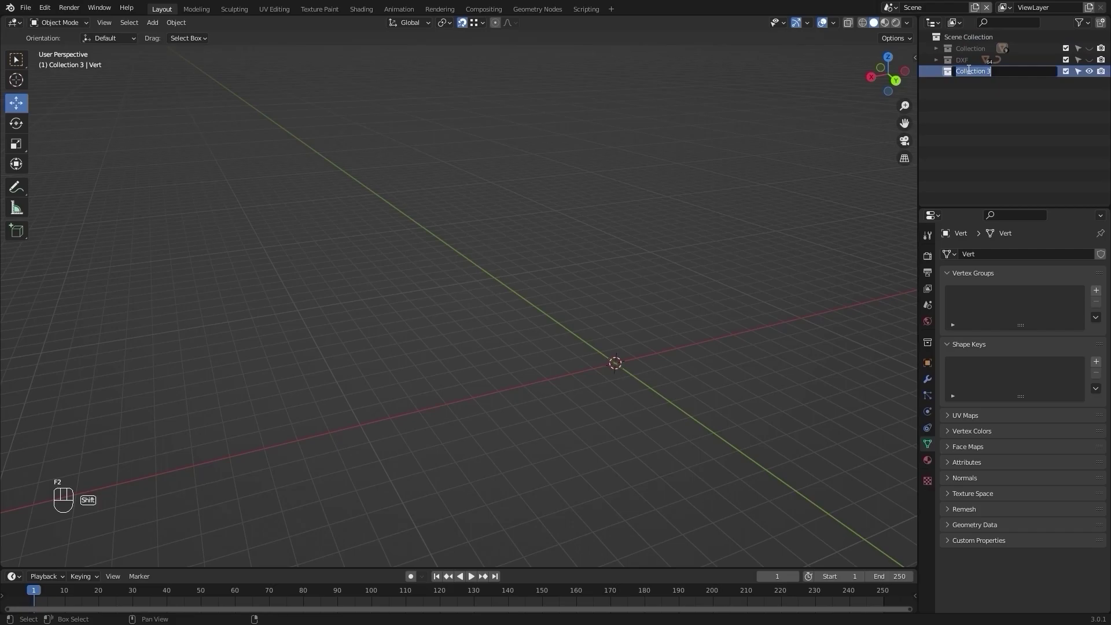
{"action": "type", "text": "Couch"}
{"action": "key", "text": "Return"}
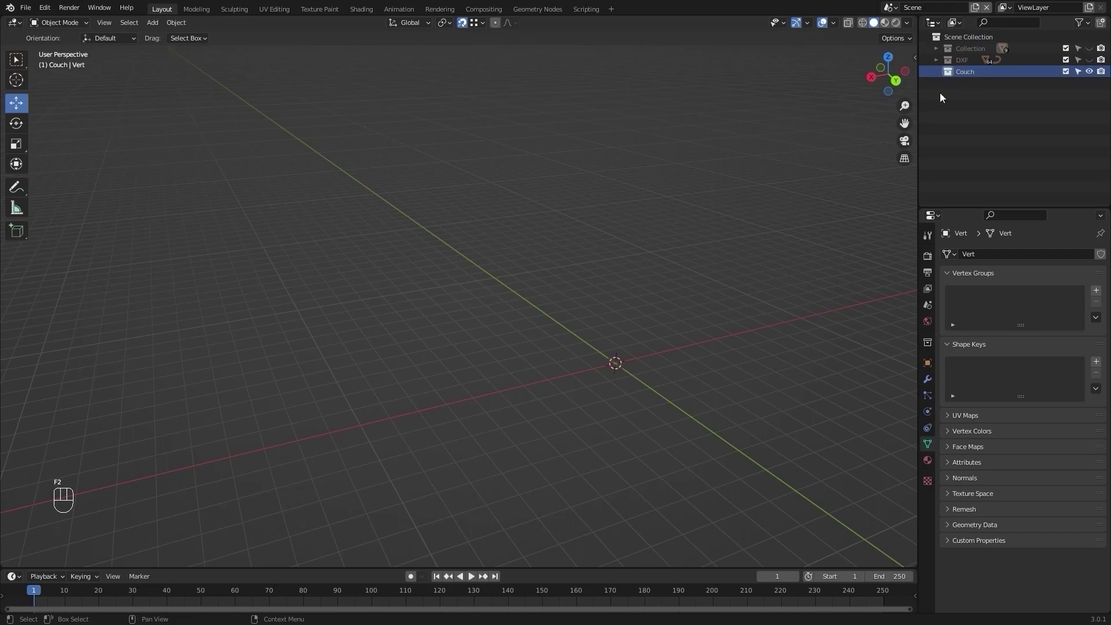
Load a.png as a reference image aligned to the top view in the Couch collection
{"action": "key", "text": "KP_7"}
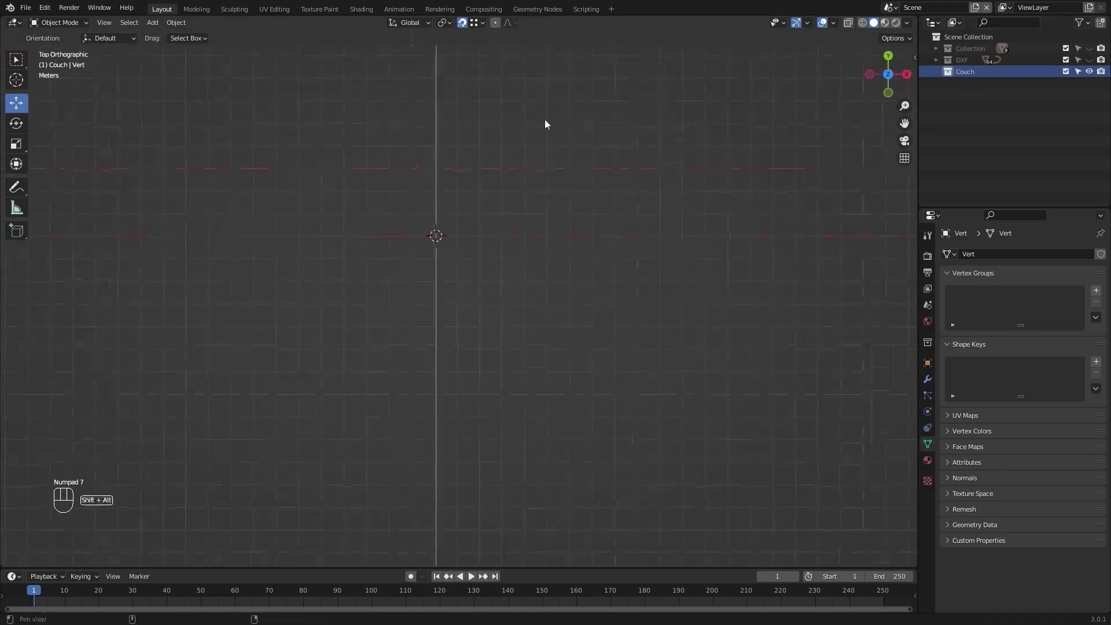
{"action": "key", "text": "shift+a"}
{"action": "mouse_move", "coordinate": [451, 223]}
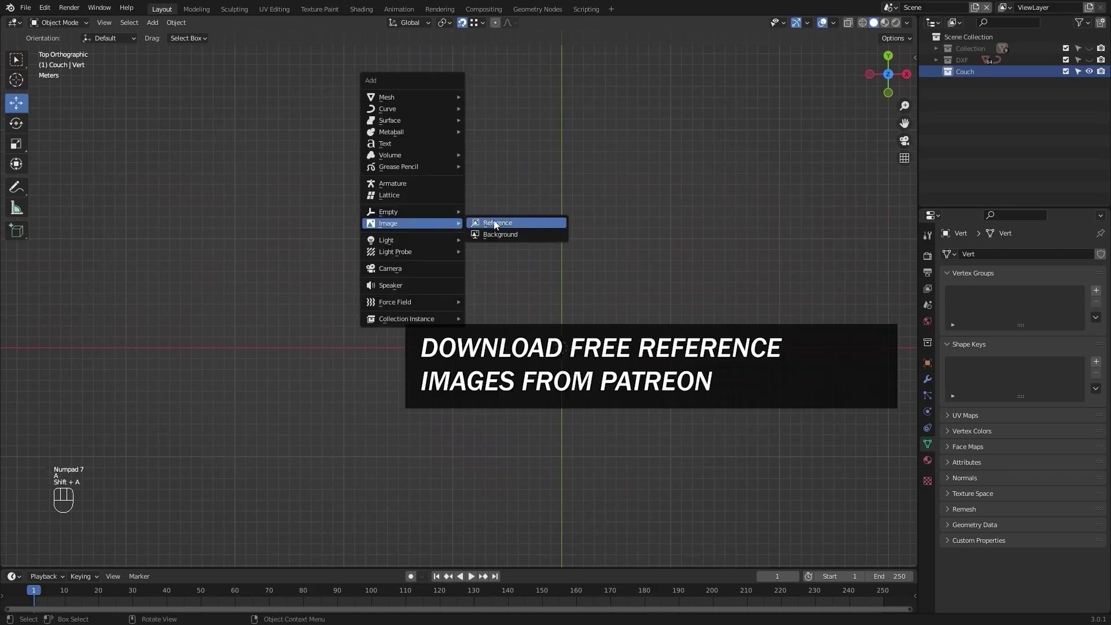
{"action": "left_click", "coordinate": [501, 220]}
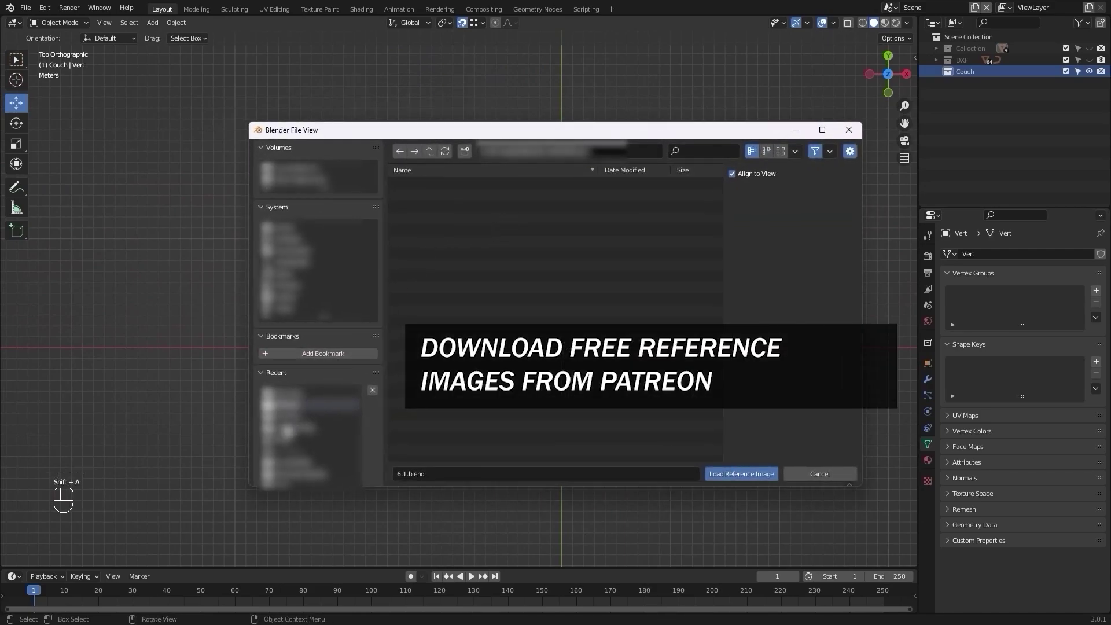
{"action": "left_click", "coordinate": [294, 395]}
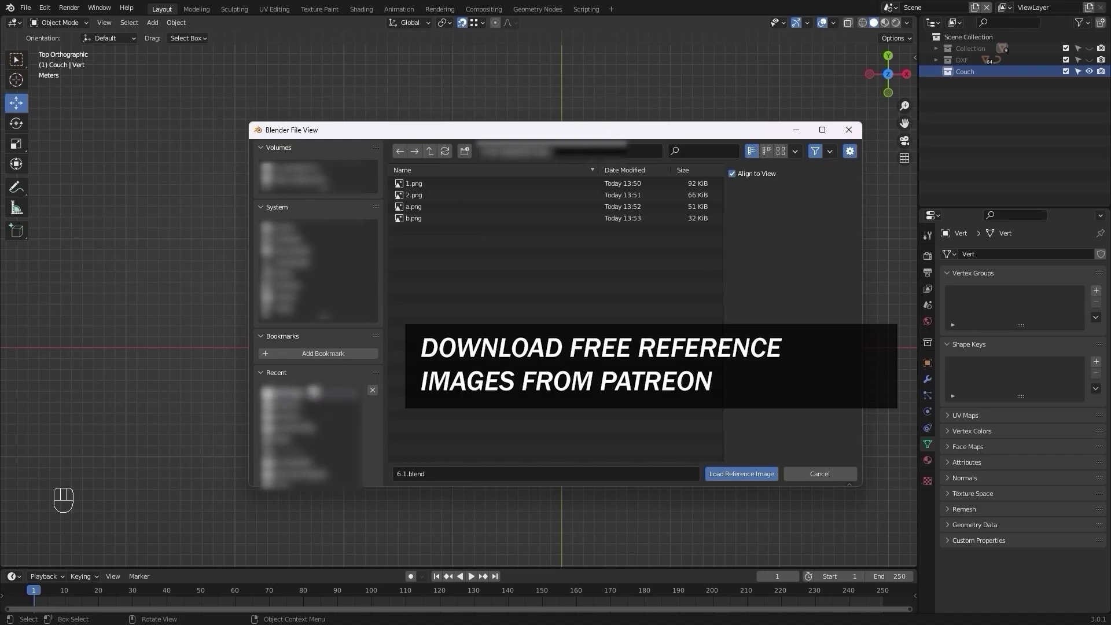
{"action": "left_click", "coordinate": [429, 206]}
{"action": "left_click", "coordinate": [741, 473]}
{"action": "scroll", "coordinate": [564, 237], "scroll_direction": "up", "scroll_amount": 8}
{"action": "scroll", "coordinate": [541, 270], "scroll_direction": "up", "scroll_amount": 2}
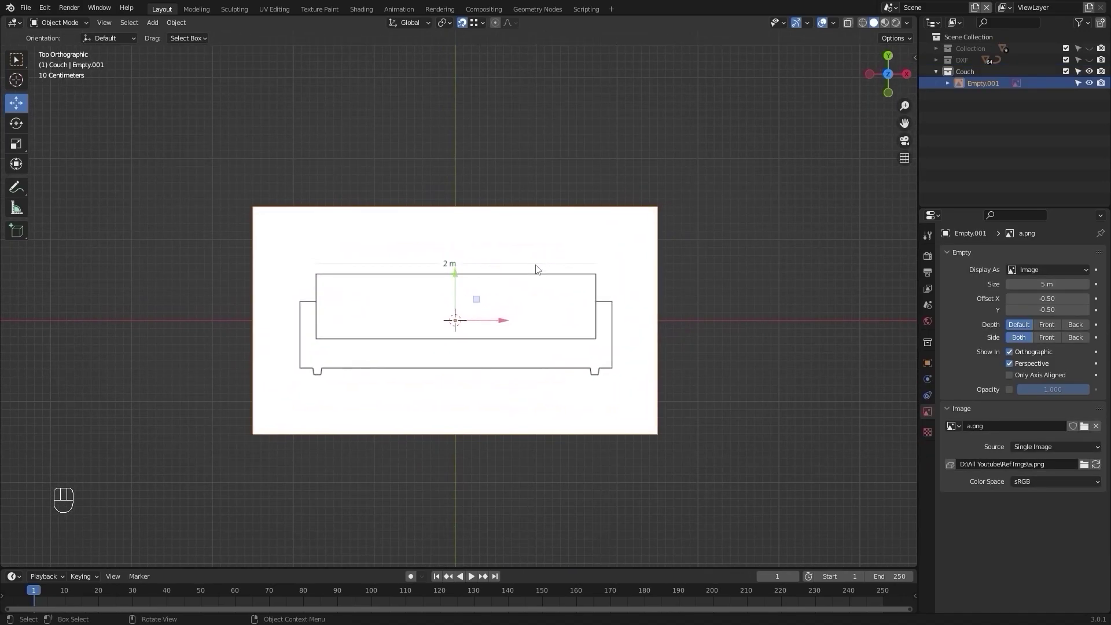
{"action": "scroll", "coordinate": [579, 301], "scroll_direction": "up", "scroll_amount": 2, "text": "shift"}
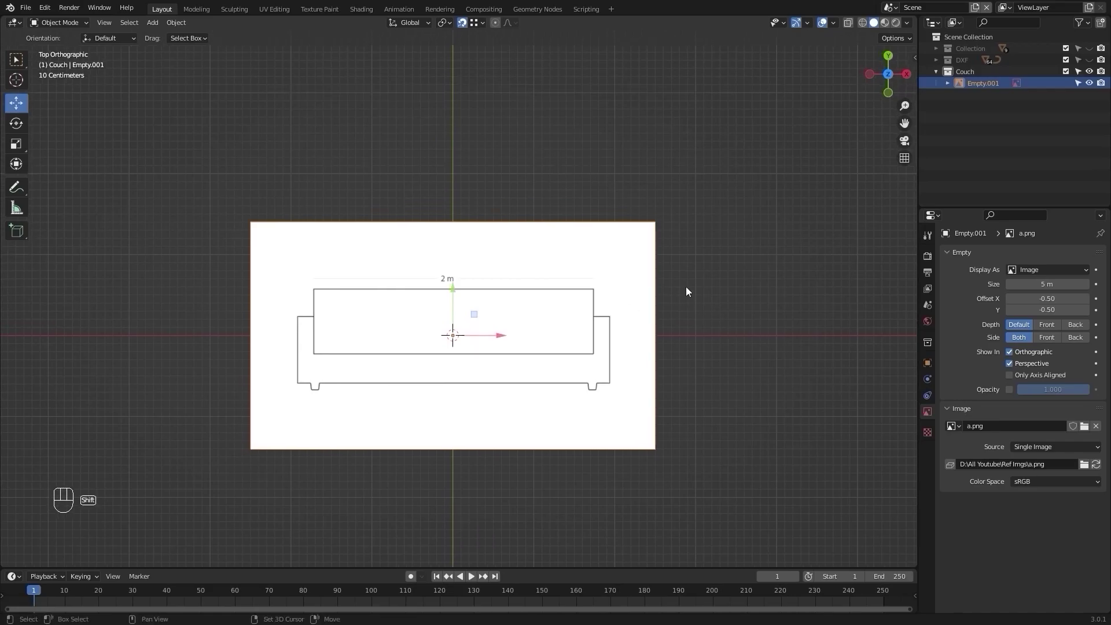
{"action": "key", "text": "s"}
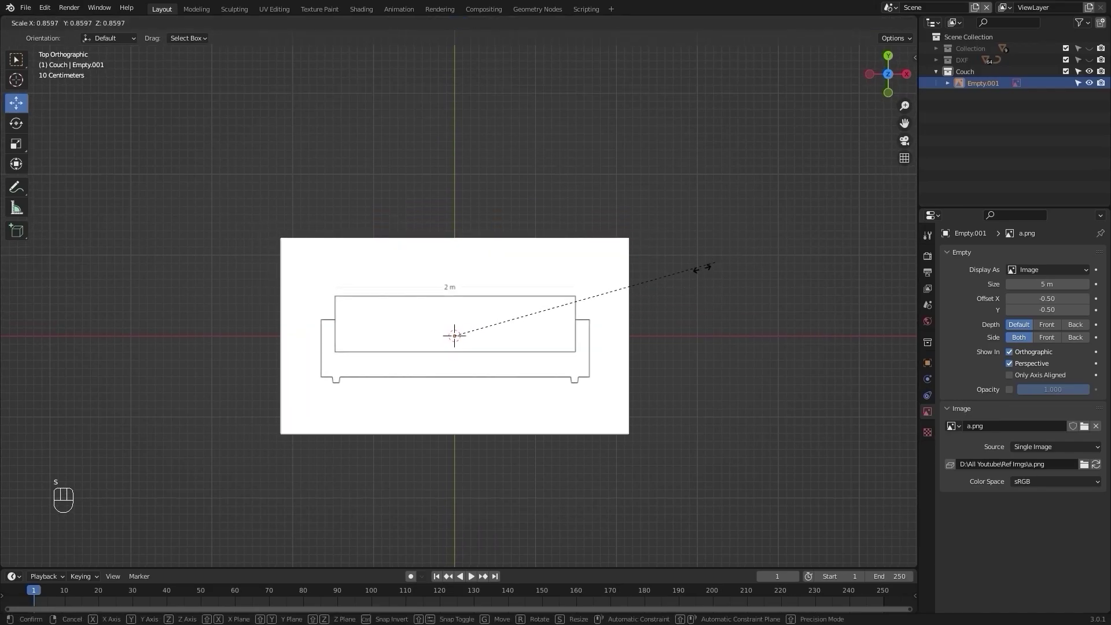
{"action": "key", "text": "Escape"}
{"action": "middle_click_drag", "start_coordinate": [639, 285], "coordinate": [606, 288], "text": "shift"}
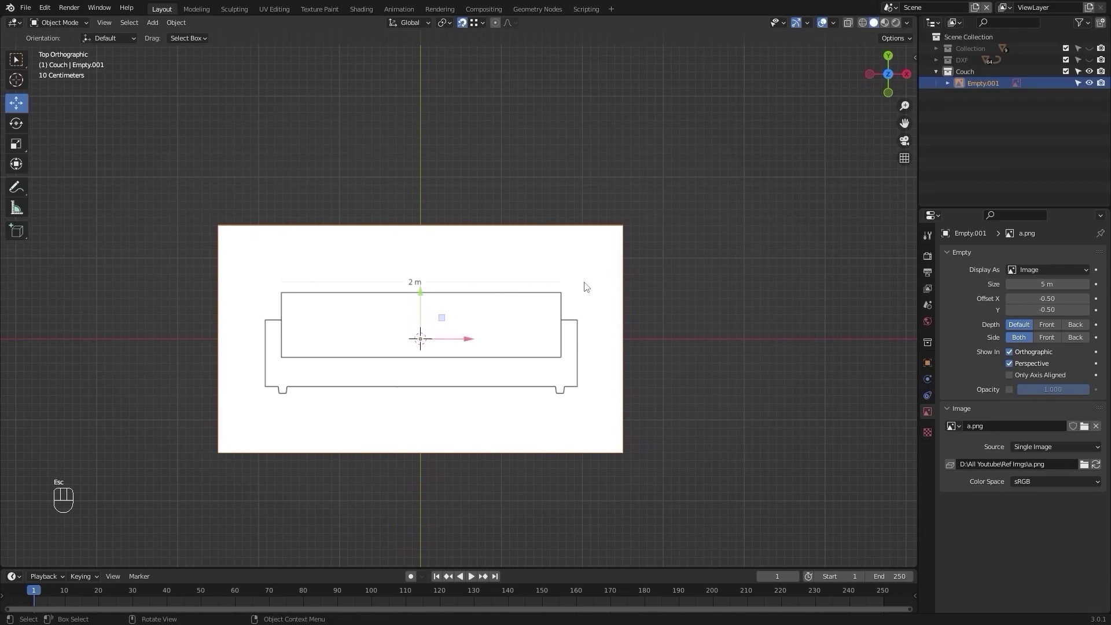
Move the reference image so the upper-left corner of the couch's backrest outline sits exactly on the 3D cursor at the origin
{"action": "key", "text": "g"}
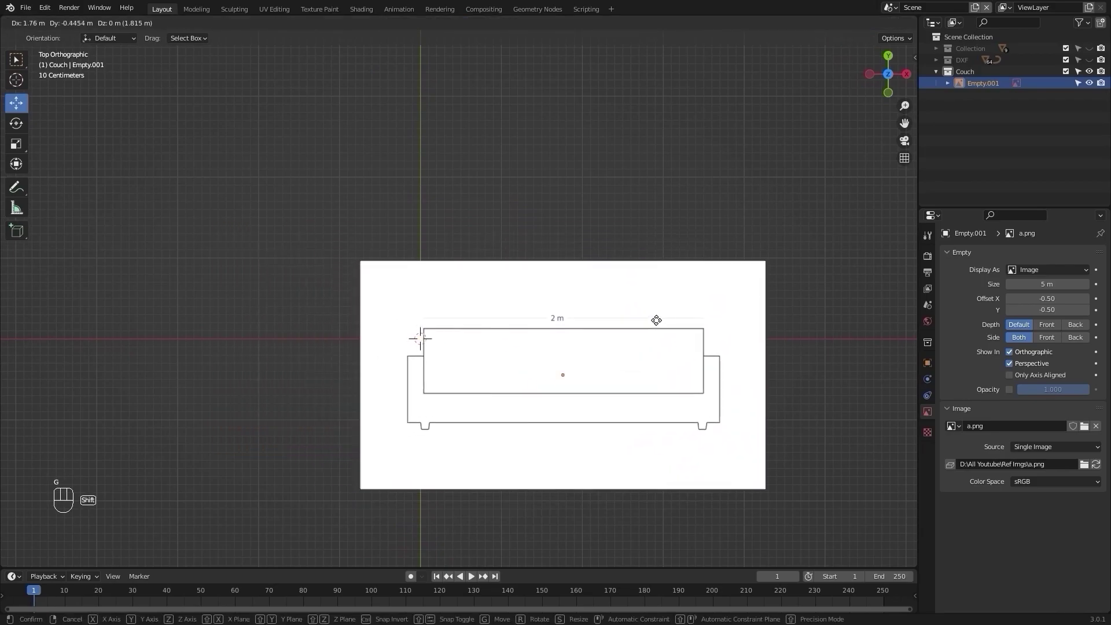
{"action": "left_click", "coordinate": [619, 330]}
{"action": "scroll", "coordinate": [618, 330], "scroll_direction": "up", "scroll_amount": 8}
{"action": "key", "text": "g"}
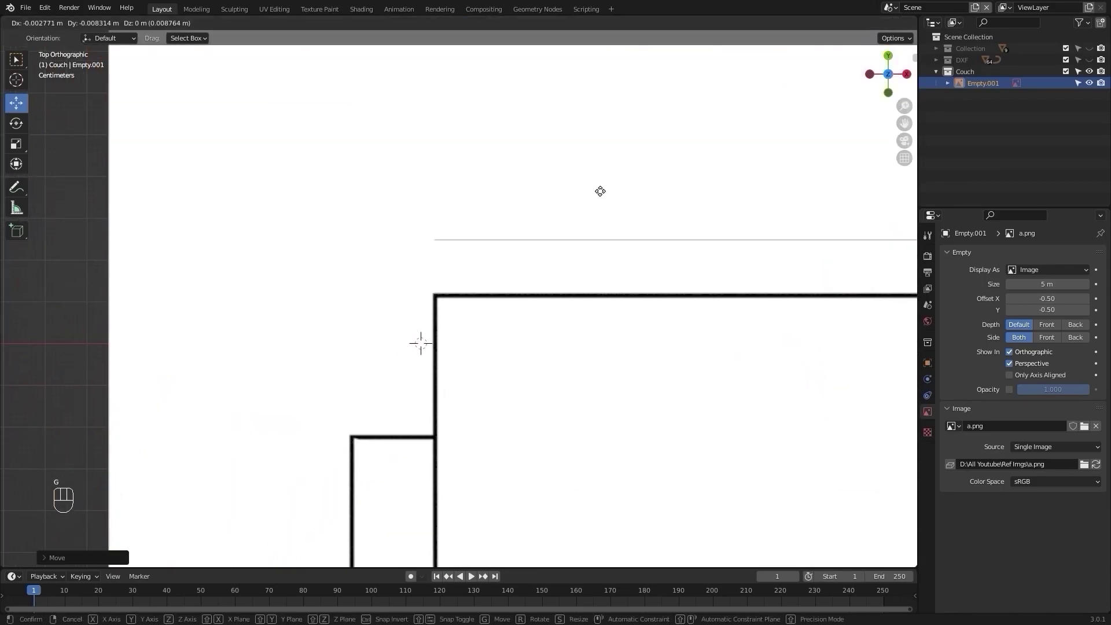
{"action": "left_click", "coordinate": [695, 168], "text": "shift"}
{"action": "scroll", "coordinate": [429, 363], "scroll_direction": "up", "scroll_amount": 10}
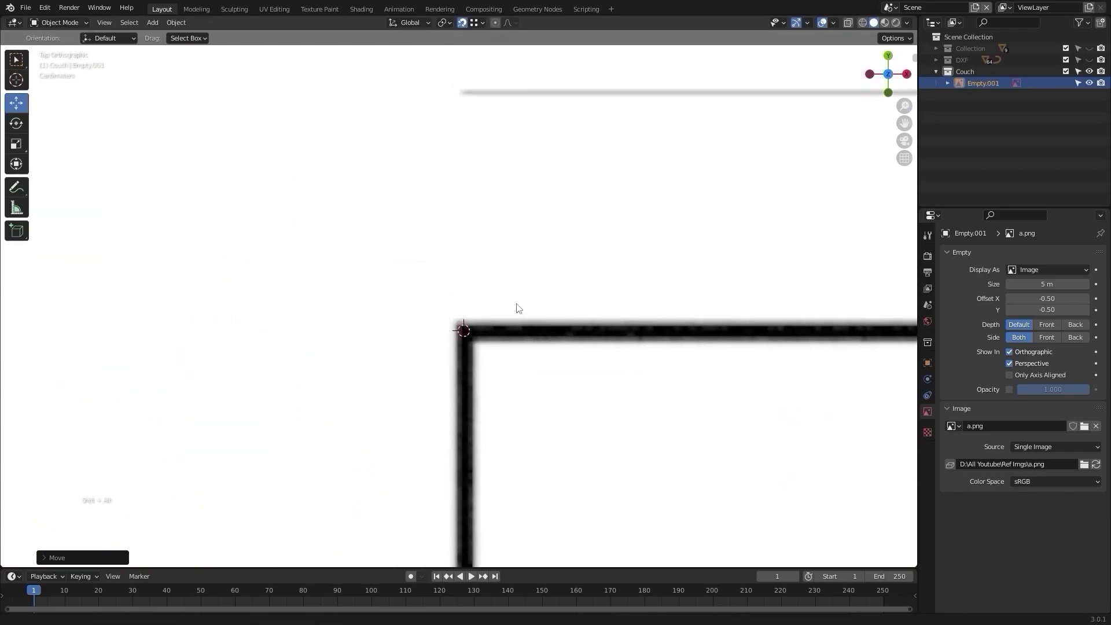
{"action": "key", "text": "g"}
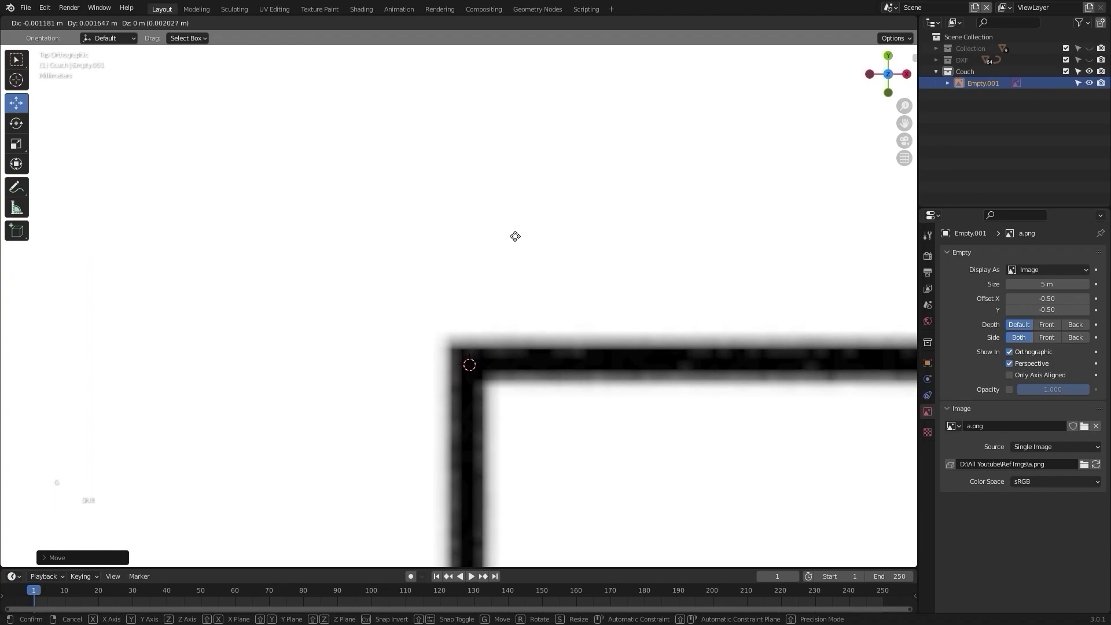
{"action": "left_click", "coordinate": [511, 251]}
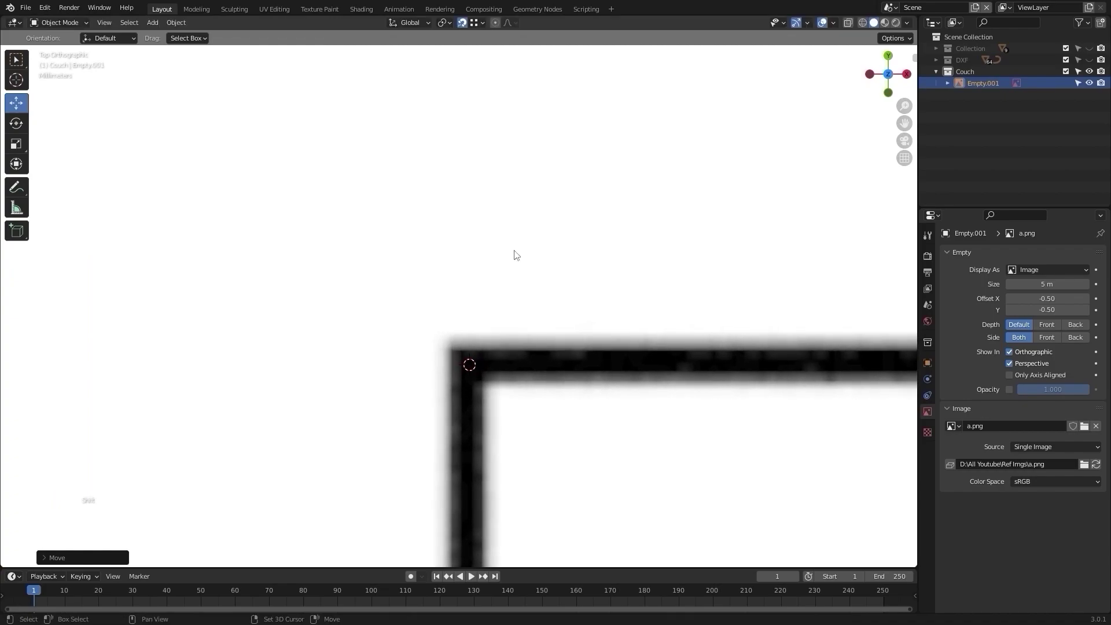
Add a single vertex at the 3D cursor and extrude it 2 m along X as a measuring guide
{"action": "scroll", "coordinate": [515, 260], "scroll_direction": "down", "scroll_amount": 4}
{"action": "scroll", "coordinate": [514, 260], "scroll_direction": "down", "scroll_amount": 12}
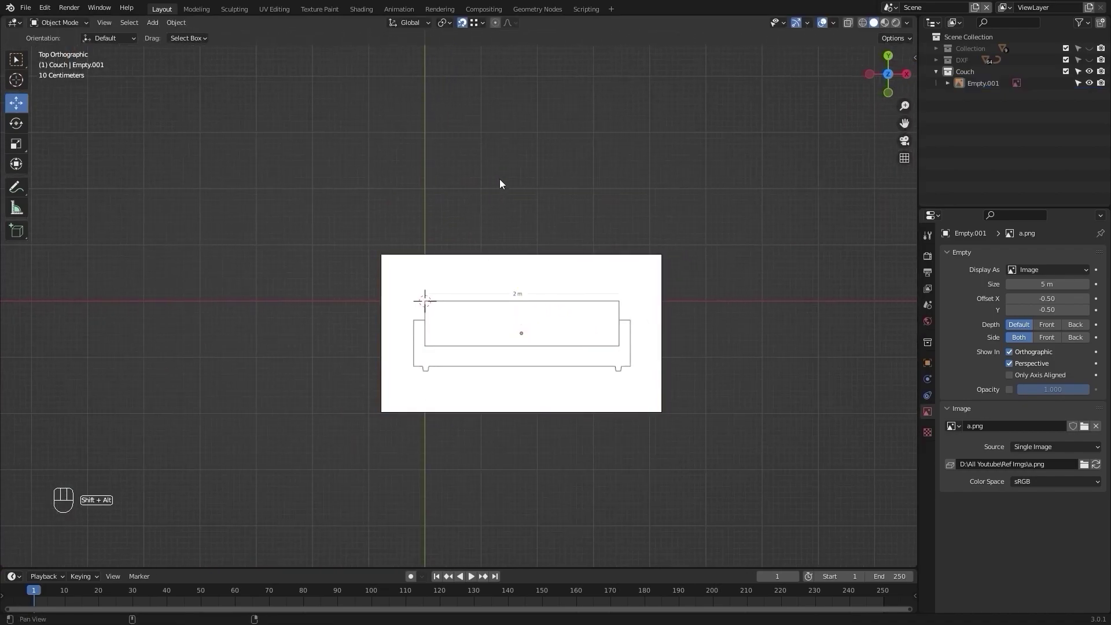
{"action": "middle_click_drag", "start_coordinate": [499, 179], "coordinate": [411, 188], "text": "shift"}
{"action": "key", "text": "shift+a"}
{"action": "key", "text": "q"}
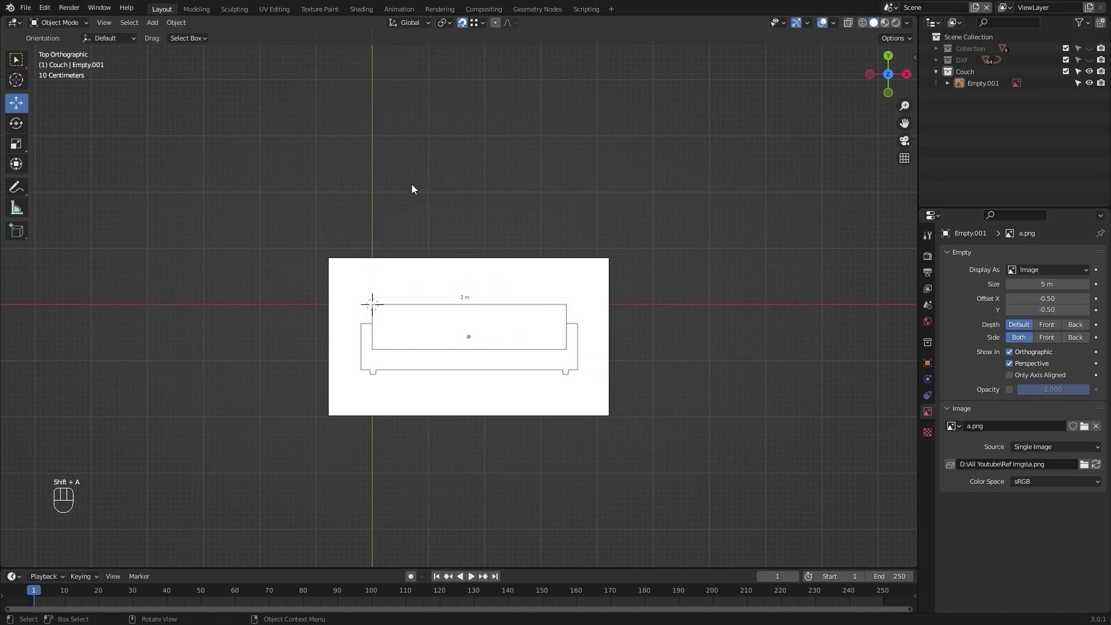
{"action": "scroll", "coordinate": [411, 184], "scroll_direction": "up", "scroll_amount": 4}
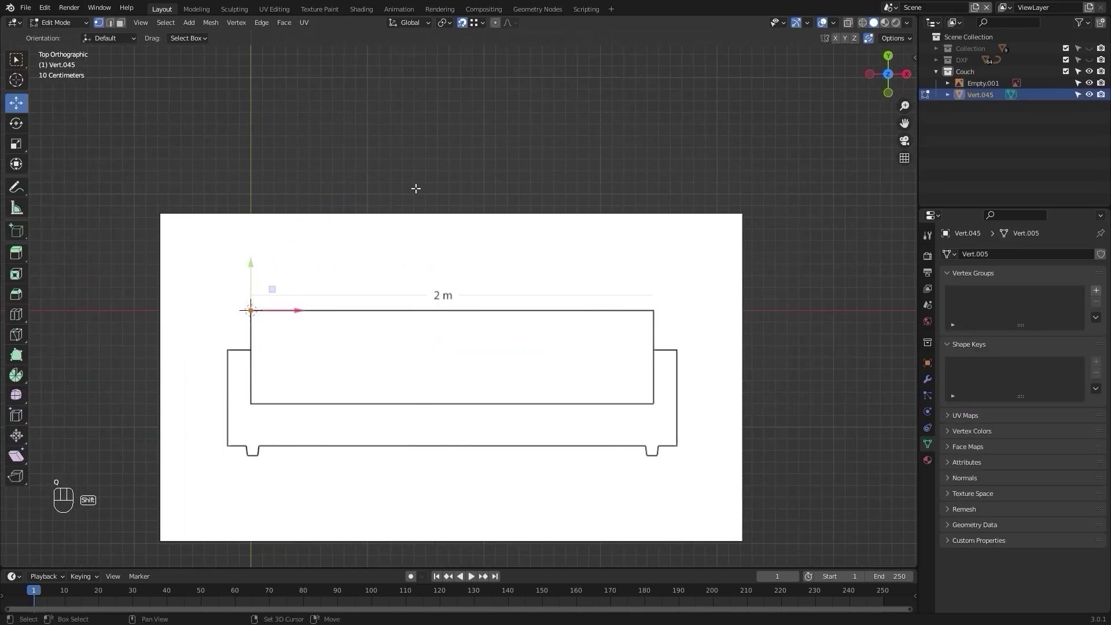
{"action": "key", "text": "e"}
{"action": "key", "text": "x"}
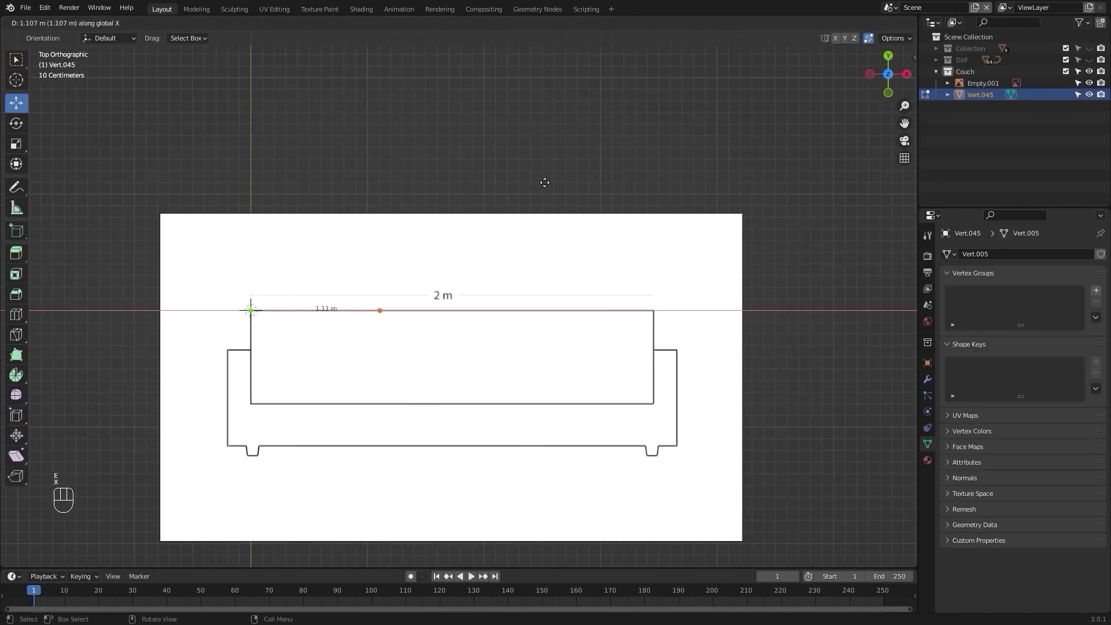
{"action": "key", "text": "KP_Enter"}
{"action": "key", "text": "Tab"}
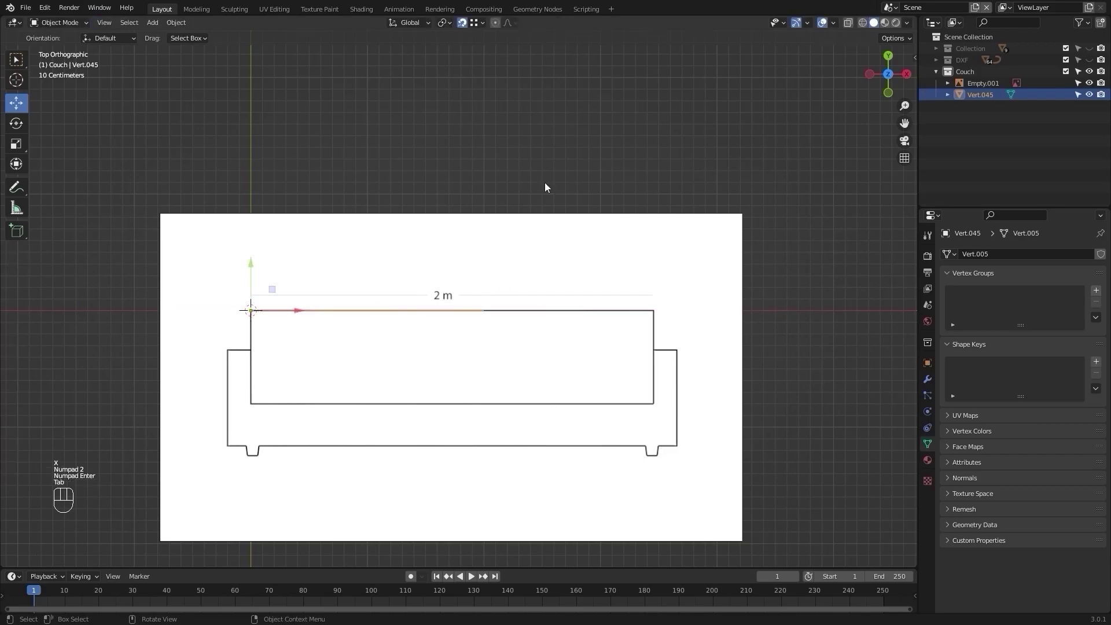
Scale the reference image around the 3D cursor so the 2 m backrest width matches the length of the guide edge
{"action": "left_click", "coordinate": [542, 245]}
{"action": "middle_click_drag", "start_coordinate": [541, 239], "coordinate": [547, 195], "text": "shift"}
{"action": "key", "text": "period"}
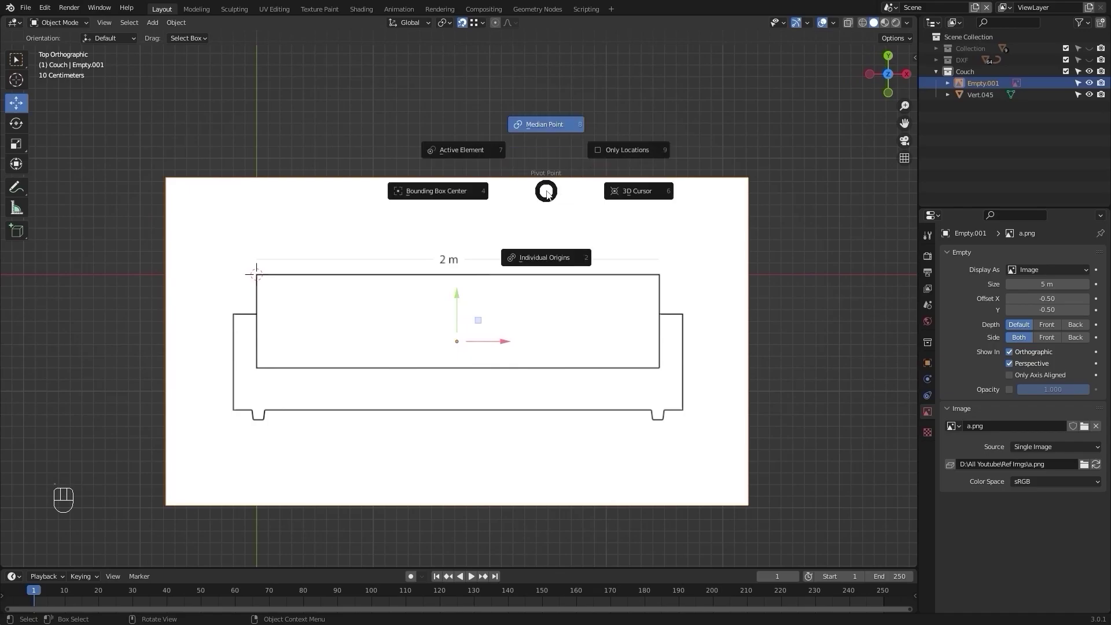
{"action": "left_click", "coordinate": [640, 192]}
{"action": "key", "text": "s"}
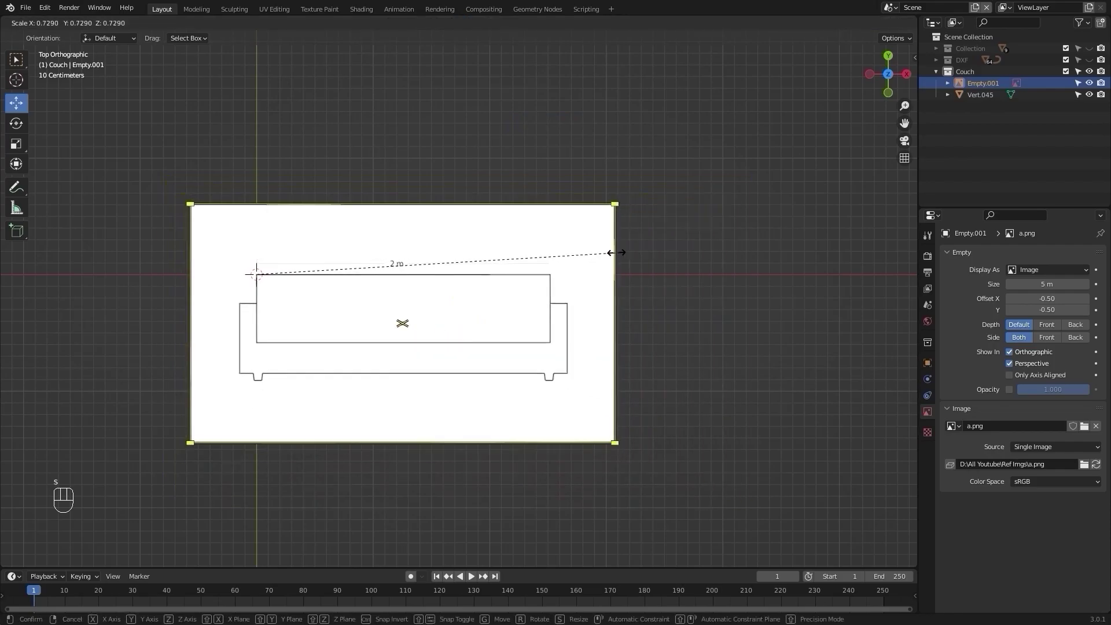
{"action": "left_click", "coordinate": [532, 256]}
{"action": "scroll", "coordinate": [532, 256], "scroll_direction": "up", "scroll_amount": 10}
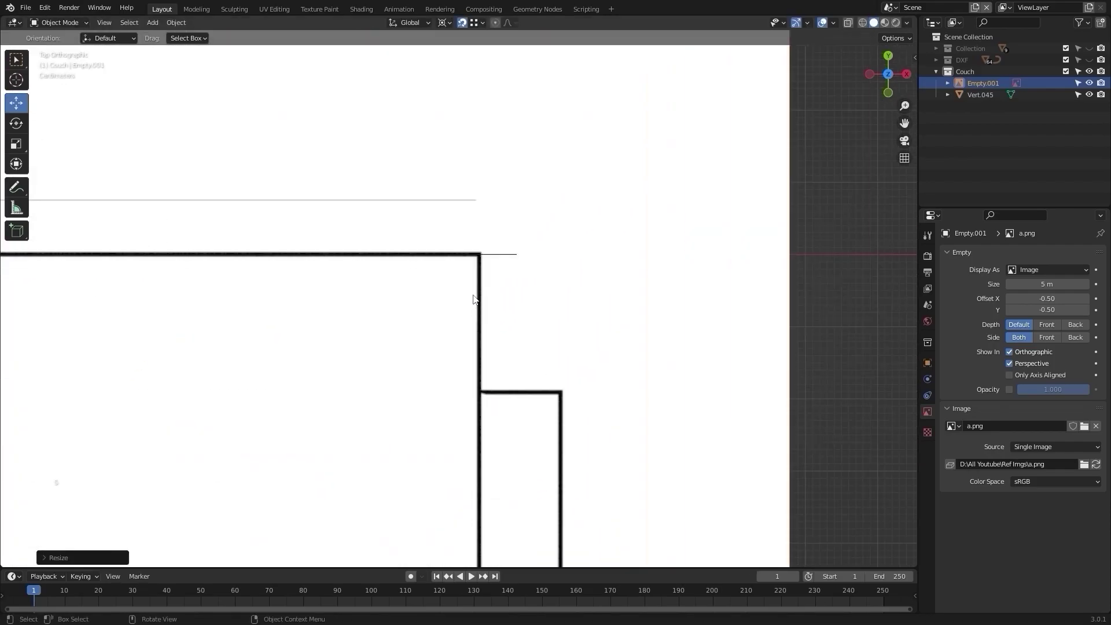
{"action": "key", "text": "s"}
{"action": "key", "text": "shift"}
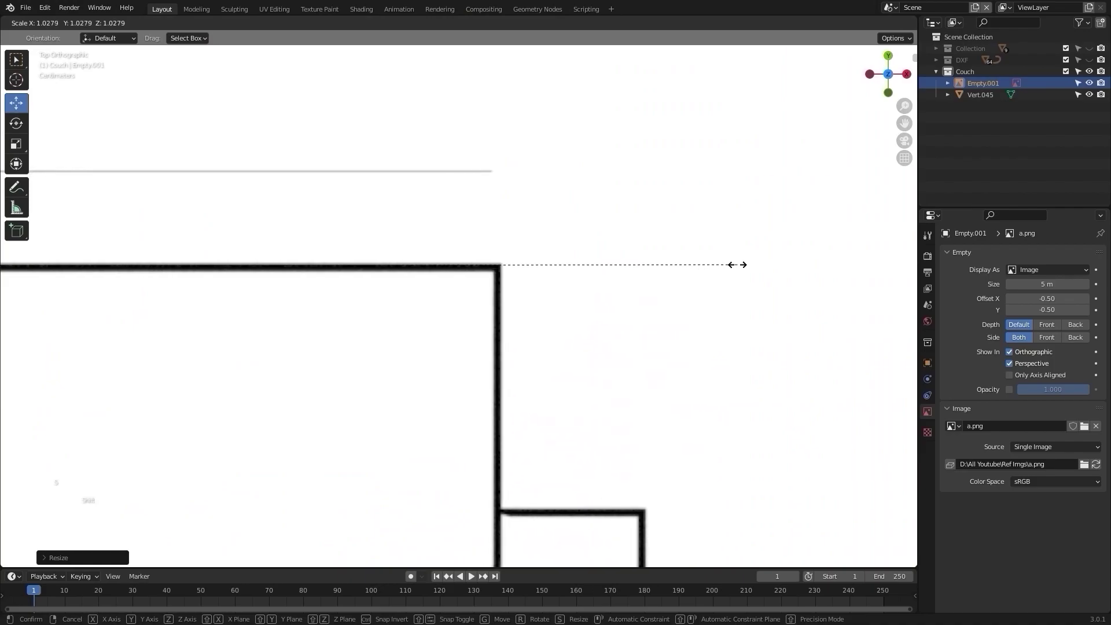
{"action": "left_click", "coordinate": [718, 267]}
Delete the 2 m guide edge
{"action": "scroll", "coordinate": [718, 269], "scroll_direction": "down", "scroll_amount": 13}
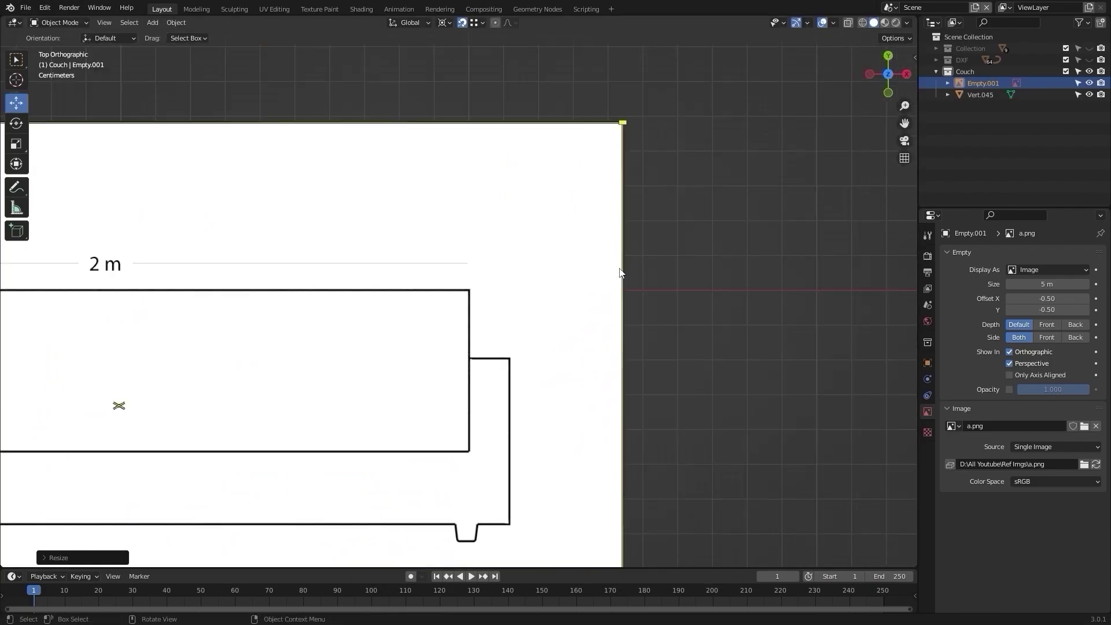
{"action": "left_click_drag", "start_coordinate": [350, 273], "coordinate": [435, 278], "text": "alt+shift"}
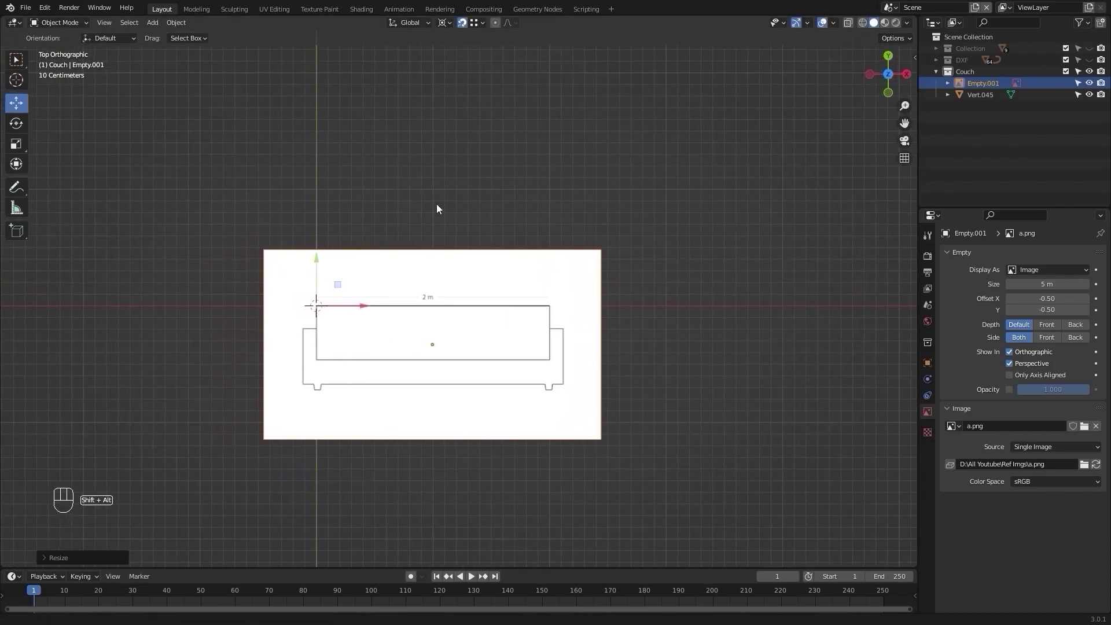
{"action": "left_click_drag", "start_coordinate": [436, 204], "coordinate": [475, 222], "text": "alt+shift"}
{"action": "left_click", "coordinate": [586, 177]}
{"action": "left_click", "coordinate": [977, 94]}
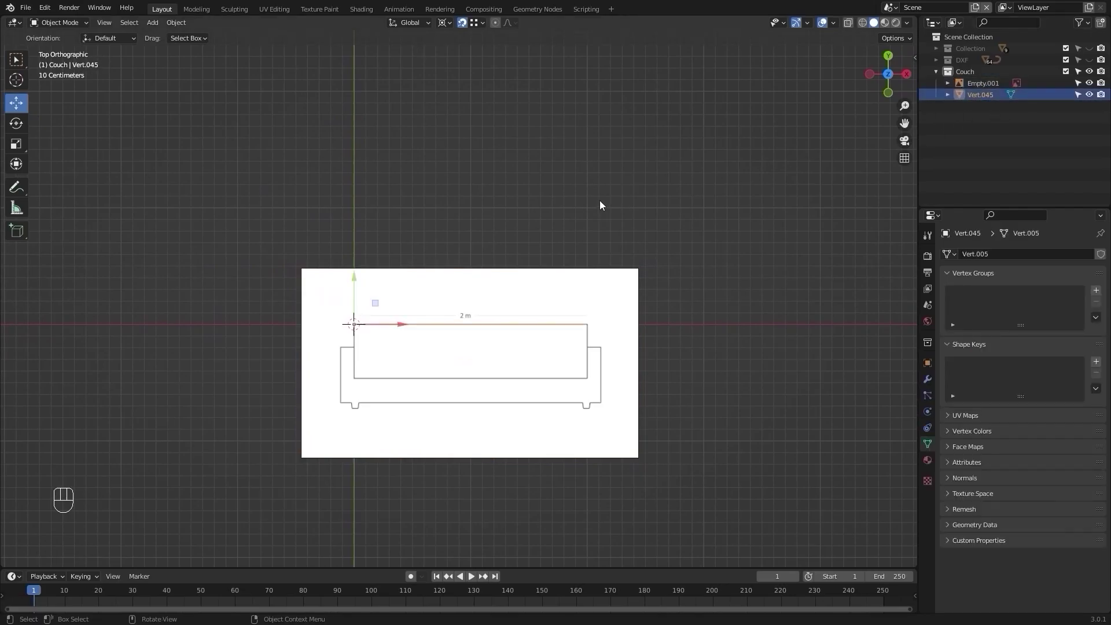
{"action": "key", "text": "Delete"}
Check the scale values in the reference image's transform properties
{"action": "left_click_drag", "start_coordinate": [599, 201], "coordinate": [551, 189], "text": "alt+shift"}
{"action": "left_click", "coordinate": [461, 322]}
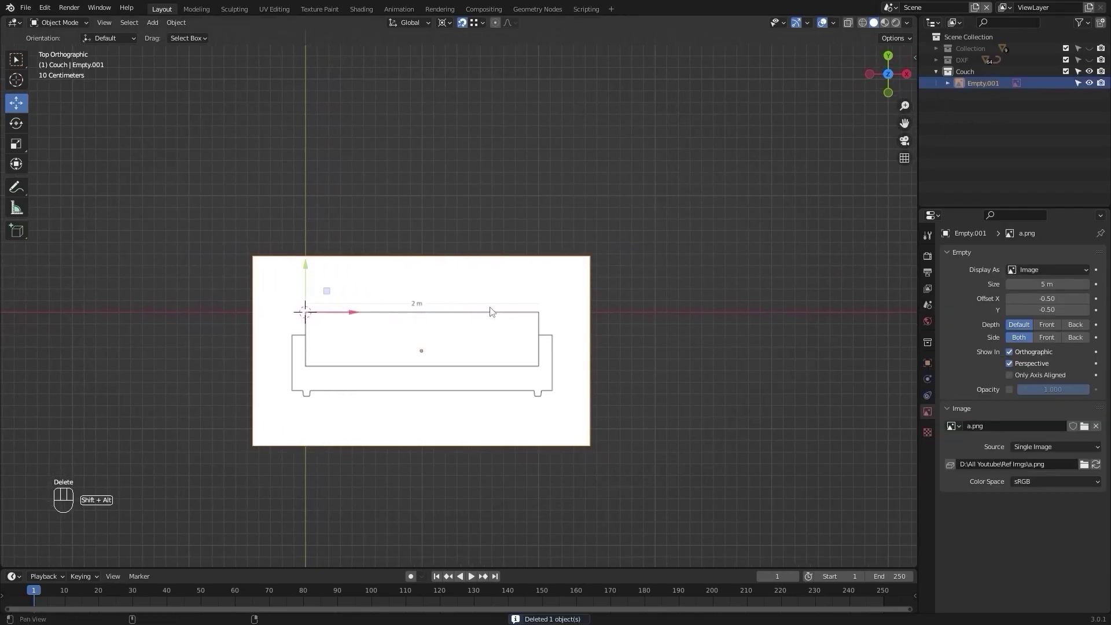
{"action": "left_click_drag", "start_coordinate": [490, 308], "coordinate": [462, 297], "text": "alt+shift"}
{"action": "key", "text": "n"}
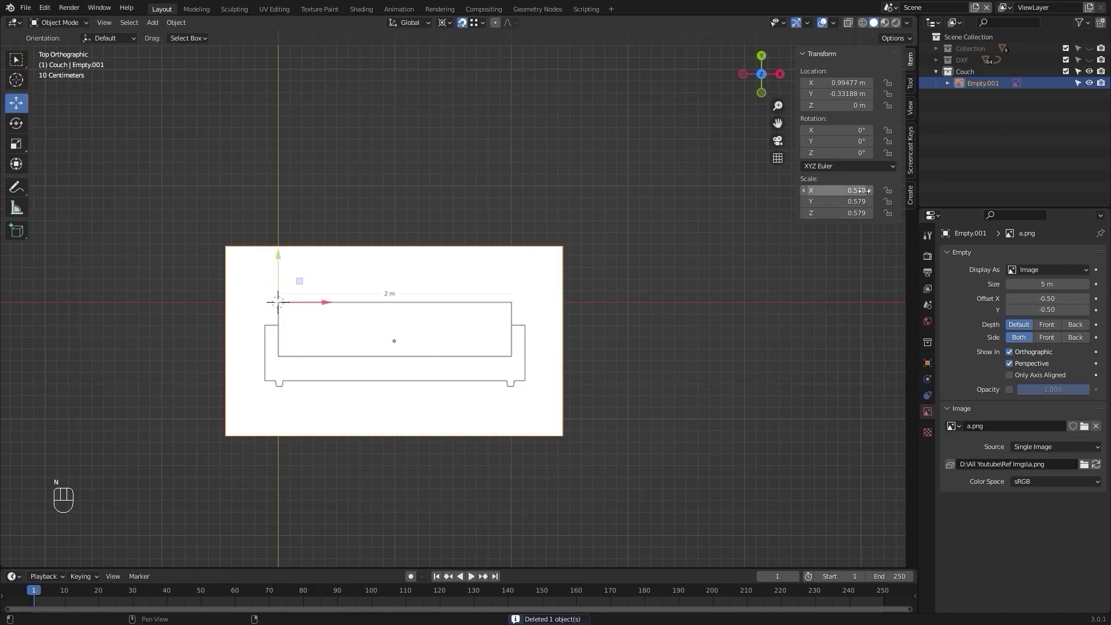
{"action": "key", "text": "Return"}
{"action": "scroll", "coordinate": [617, 244], "scroll_direction": "down", "scroll_amount": 4}
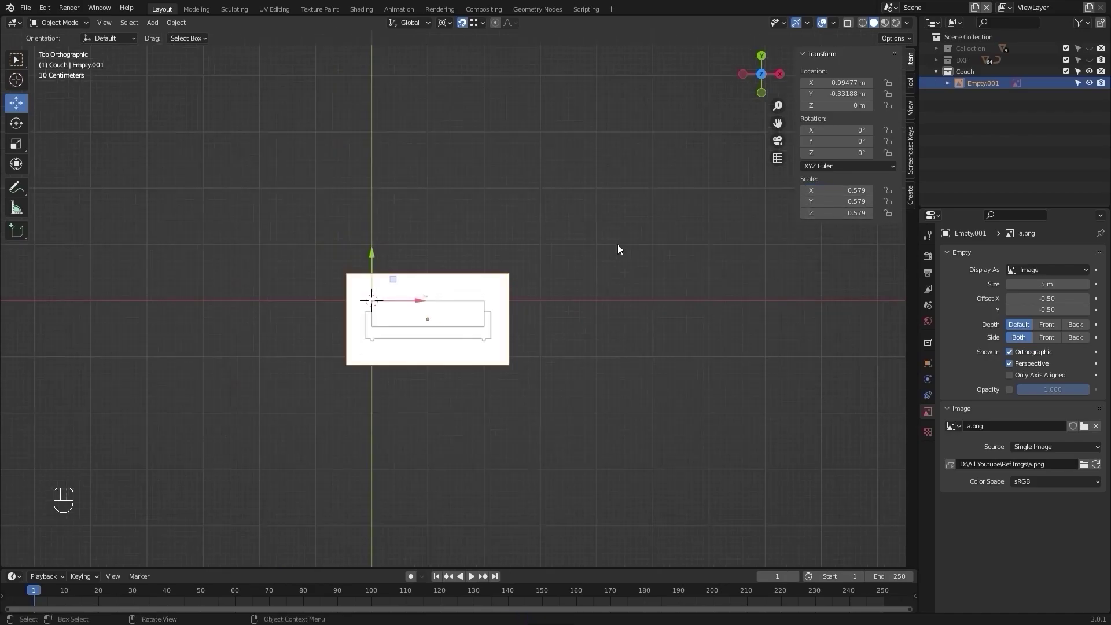
{"action": "left_click", "coordinate": [616, 245]}
{"action": "key", "text": "n"}
Move the a.png reference image along X, well away from the origin on the negative side
{"action": "scroll", "coordinate": [601, 243], "scroll_direction": "down", "scroll_amount": 3}
{"action": "left_click", "coordinate": [460, 300]}
{"action": "left_click_drag", "start_coordinate": [482, 222], "coordinate": [594, 223], "text": "alt+shift"}
{"action": "scroll", "coordinate": [581, 231], "scroll_direction": "down", "scroll_amount": 3}
{"action": "key", "text": "g"}
{"action": "key", "text": "x"}
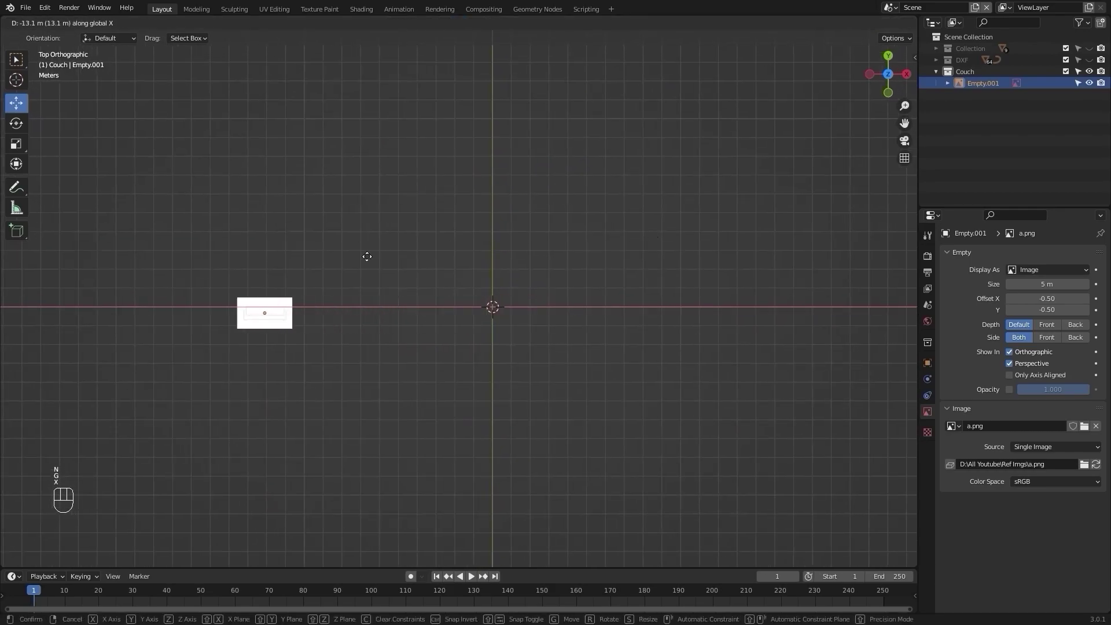
{"action": "left_click", "coordinate": [224, 260]}
Add b.png as a second reference image at the origin in the top view
{"action": "scroll", "coordinate": [312, 252], "scroll_direction": "up", "scroll_amount": 4}
{"action": "scroll", "coordinate": [409, 193], "scroll_direction": "down", "scroll_amount": 8}
{"action": "left_click_drag", "start_coordinate": [313, 252], "coordinate": [400, 186], "text": "alt+shift"}
{"action": "key", "text": "shift+a"}
{"action": "left_click", "coordinate": [494, 192]}
{"action": "left_click", "coordinate": [463, 218]}
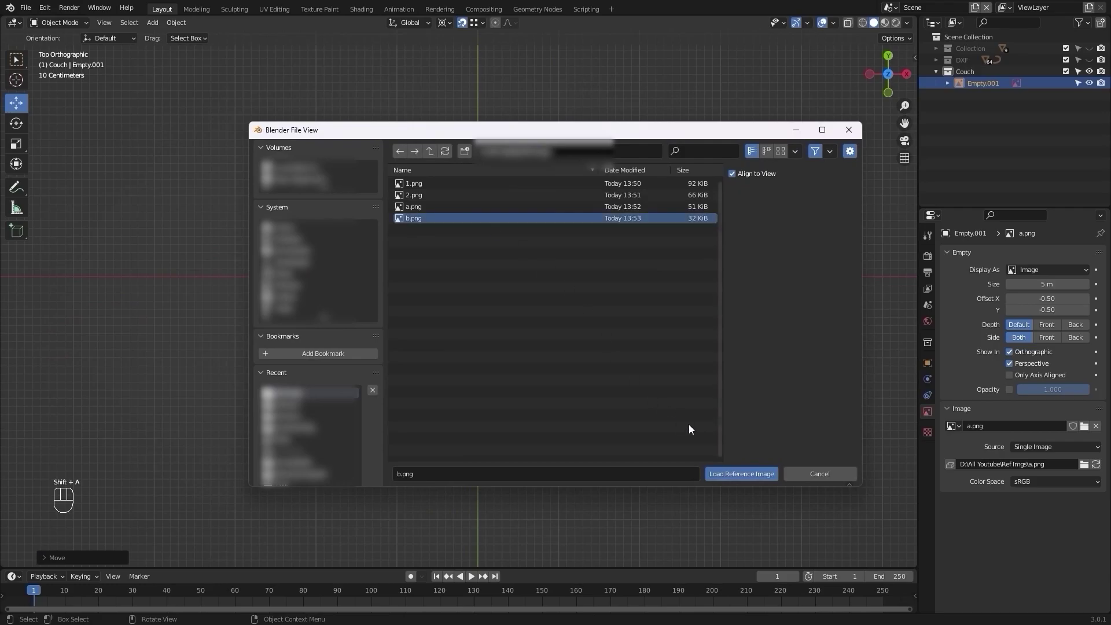
{"action": "left_click", "coordinate": [728, 474]}
{"action": "scroll", "coordinate": [637, 356], "scroll_direction": "up", "scroll_amount": 2}
{"action": "middle_click_drag", "start_coordinate": [636, 357], "coordinate": [575, 325], "text": "shift"}
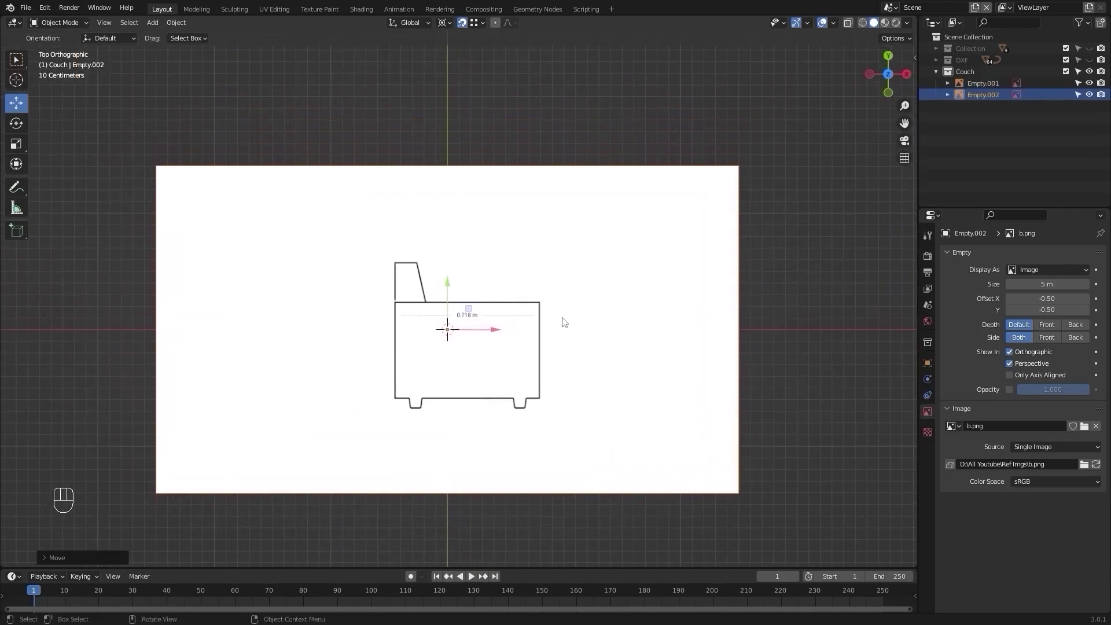
{"action": "left_click_drag", "start_coordinate": [564, 345], "coordinate": [556, 306], "text": "alt+shift"}
Set the b.png reference image's scale to 0.579 on X, Y and Z
{"action": "key", "text": "s"}
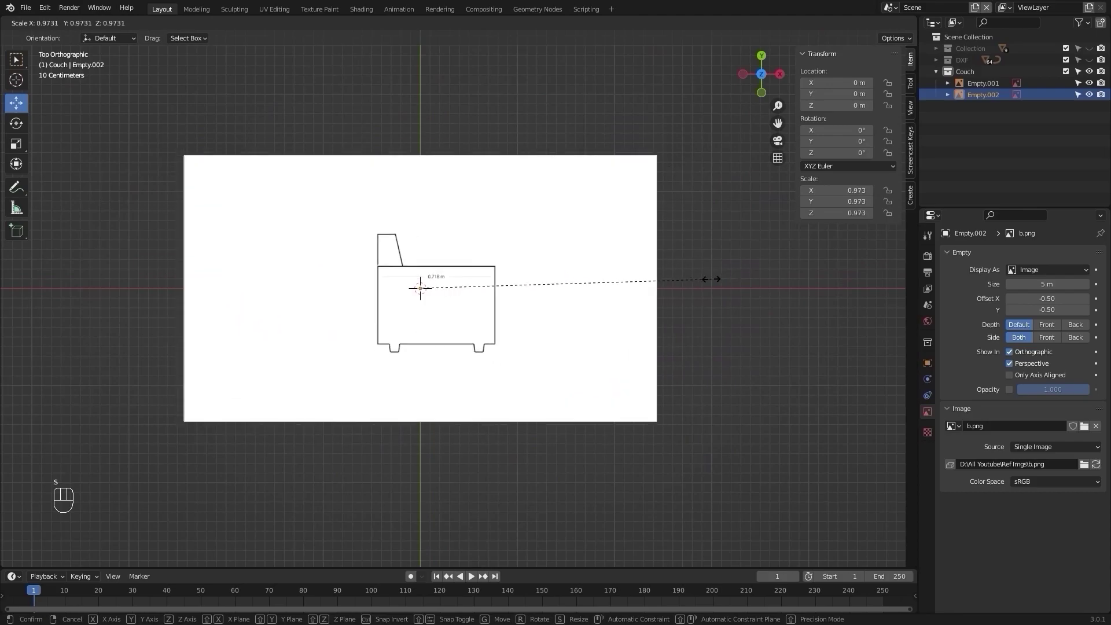
{"action": "key", "text": "Escape"}
{"action": "left_click_drag", "start_coordinate": [726, 252], "coordinate": [726, 263], "text": "alt+shift"}
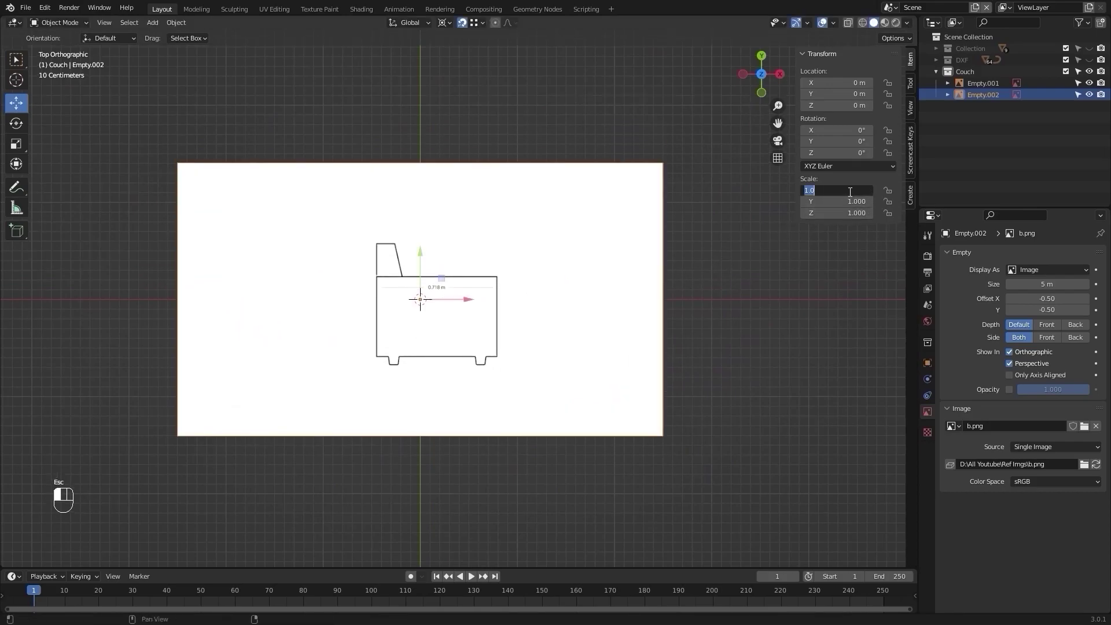
{"action": "key", "text": "Escape"}
{"action": "left_click_drag", "start_coordinate": [850, 192], "coordinate": [850, 213]}
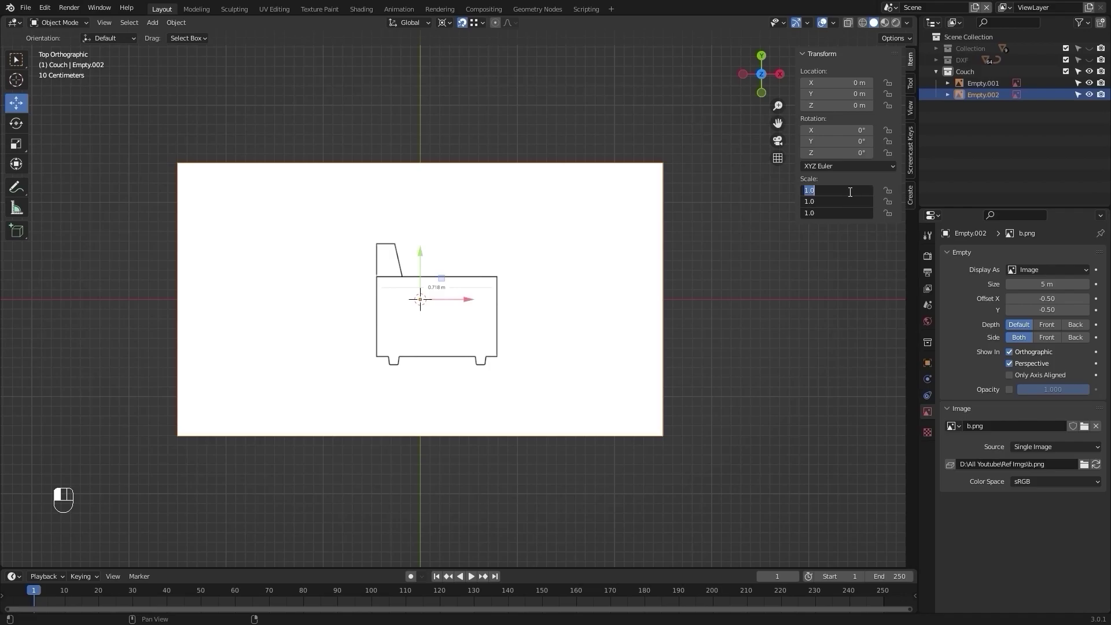
{"action": "key", "text": "Return"}
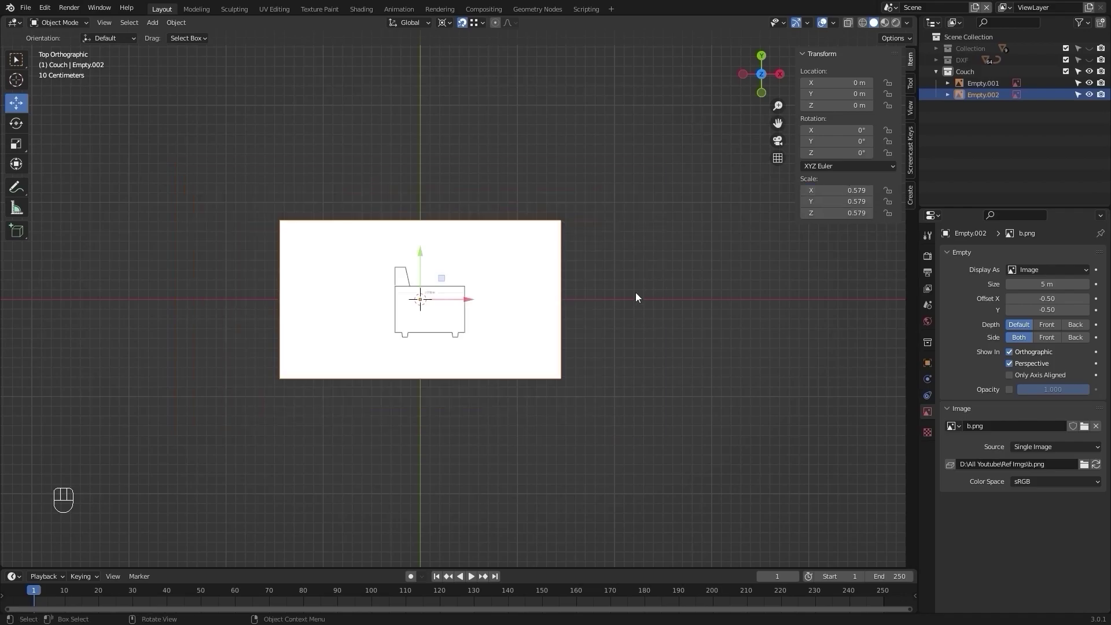
Move the b.png reference image along negative X, clear of the origin and beside the a.png image
{"action": "scroll", "coordinate": [635, 292], "scroll_direction": "down", "scroll_amount": 6}
{"action": "left_click_drag", "start_coordinate": [512, 293], "coordinate": [673, 295], "text": "alt+shift"}
{"action": "left_click", "coordinate": [517, 278]}
{"action": "scroll", "coordinate": [619, 268], "scroll_direction": "down", "scroll_amount": 3}
{"action": "key", "text": "g"}
{"action": "key", "text": "x"}
{"action": "left_click", "coordinate": [186, 288]}
{"action": "left_click_drag", "start_coordinate": [208, 270], "coordinate": [295, 263], "text": "alt+shift"}
Set the pivot point to Median Point and rotate the a.png reference image 90° about X and 180° about Z
{"action": "key", "text": "n"}
{"action": "middle_click_drag", "start_coordinate": [275, 265], "coordinate": [459, 327], "text": "shift"}
{"action": "left_click", "coordinate": [403, 311]}
{"action": "key", "text": "KP_Decimal"}
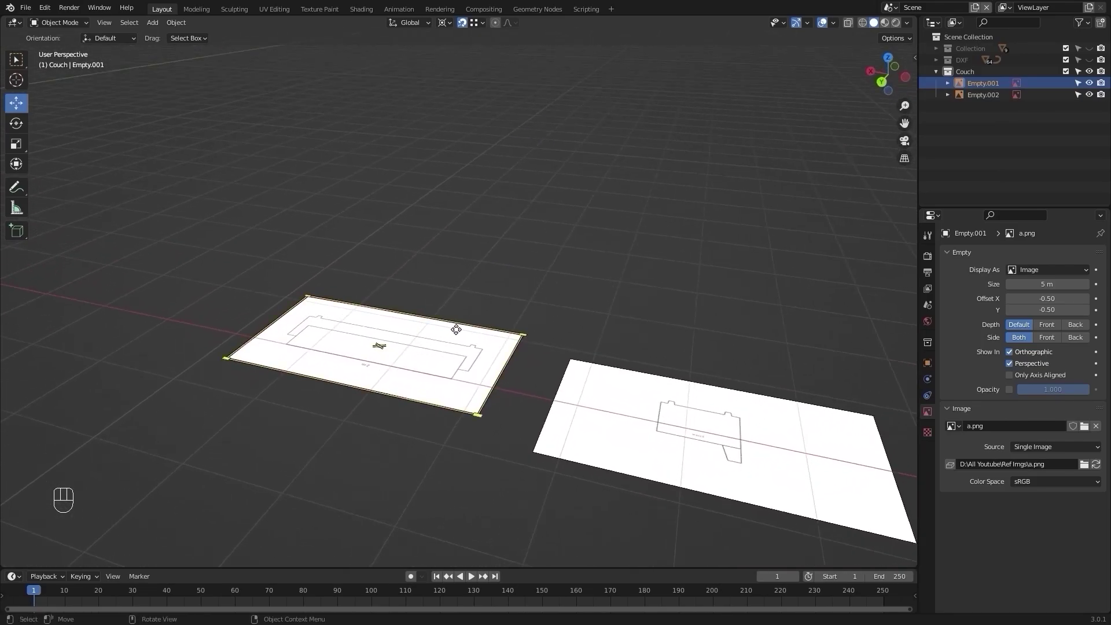
{"action": "key", "text": "period"}
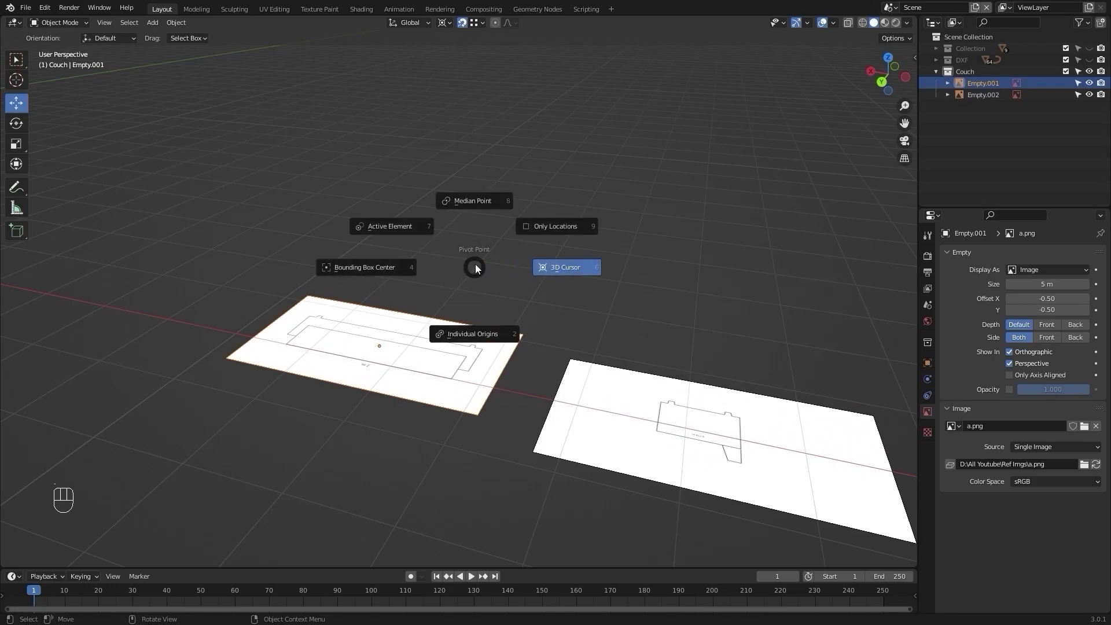
{"action": "left_click", "coordinate": [472, 184]}
{"action": "type", "text": "rx90"}
{"action": "key", "text": "KP_Enter"}
{"action": "type", "text": "rz180"}
{"action": "key", "text": "KP_Enter"}
{"action": "left_click", "coordinate": [472, 246]}
Move the b.png reference image along positive X to the other side of the a.png image
{"action": "middle_click_drag", "start_coordinate": [670, 339], "coordinate": [793, 279], "text": "shift"}
{"action": "left_click", "coordinate": [620, 296]}
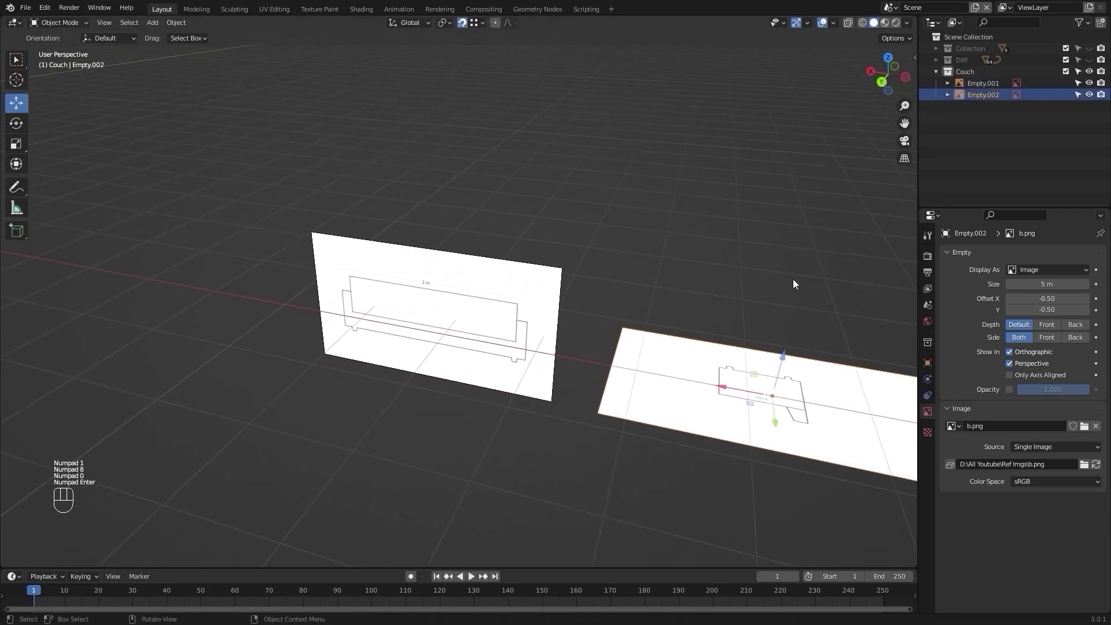
{"action": "key", "text": "g"}
{"action": "key", "text": "x"}
{"action": "left_click", "coordinate": [203, 197]}
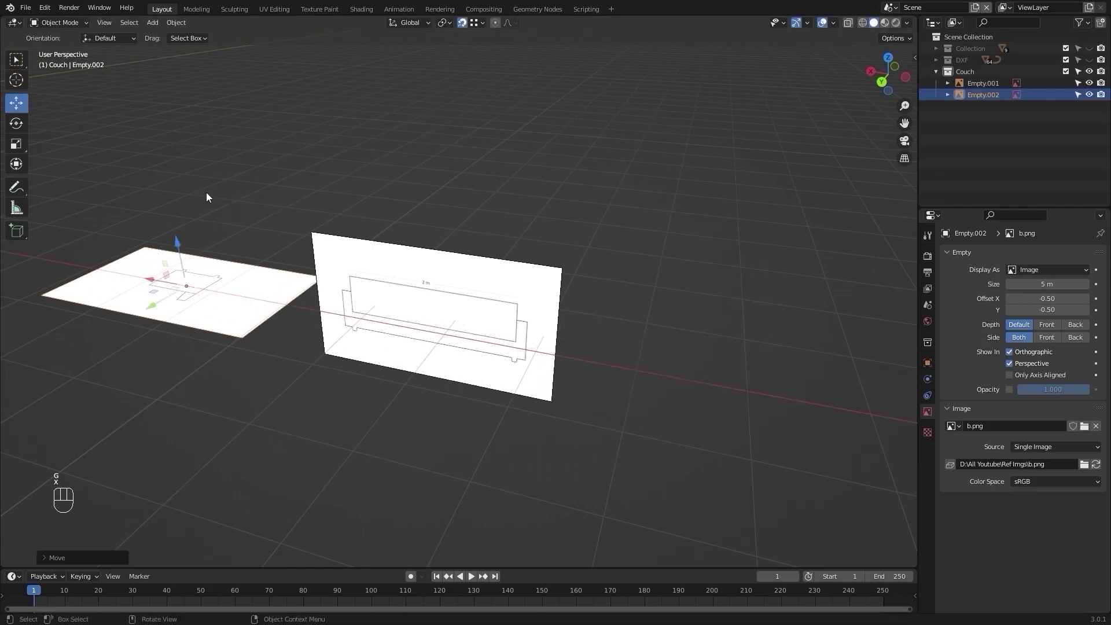
Rotate the b.png reference image 90° about X and 90° about Z so it stands perpendicular to a.png
{"action": "middle_click_drag", "start_coordinate": [203, 197], "coordinate": [309, 194], "text": "shift"}
{"action": "type", "text": "rx90"}
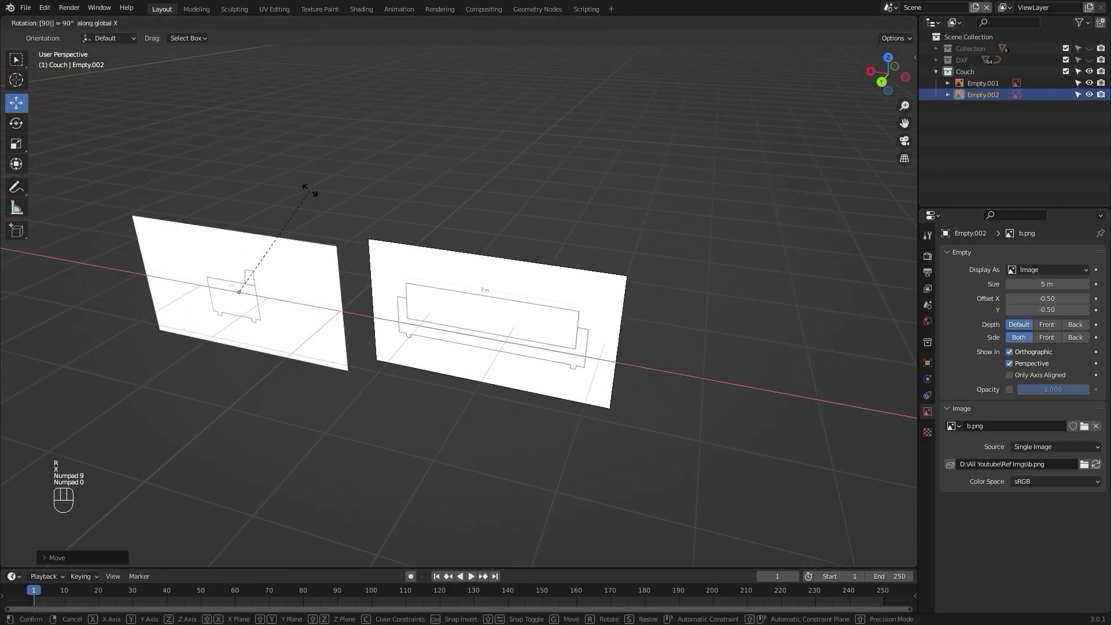
{"action": "key", "text": "KP_Enter"}
{"action": "type", "text": "rz"}
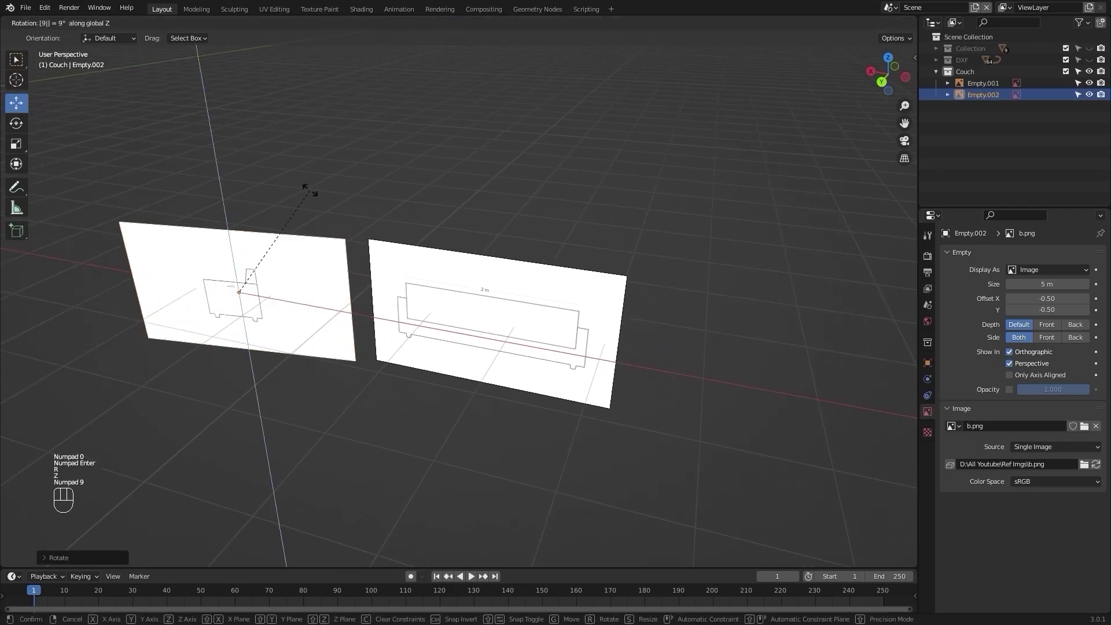
{"action": "type", "text": "90"}
{"action": "key", "text": "KP_Enter"}
Enable opacity on the a.png and b.png reference images and set it to 0.5 for both
{"action": "middle_click_drag", "start_coordinate": [310, 195], "coordinate": [326, 282]}
{"action": "left_click", "coordinate": [427, 225]}
{"action": "key", "text": "ctrl+KP_1"}
{"action": "left_click", "coordinate": [517, 299]}
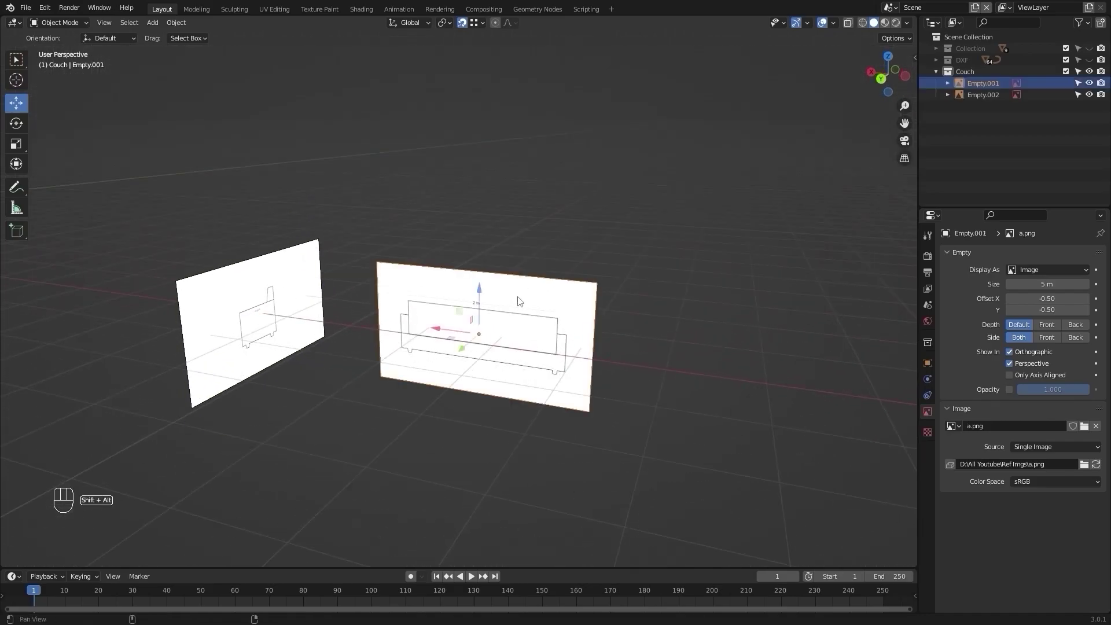
{"action": "middle_click_drag", "start_coordinate": [517, 298], "coordinate": [559, 316], "text": "shift"}
{"action": "left_click", "coordinate": [1009, 389]}
{"action": "left_click", "coordinate": [1048, 392]}
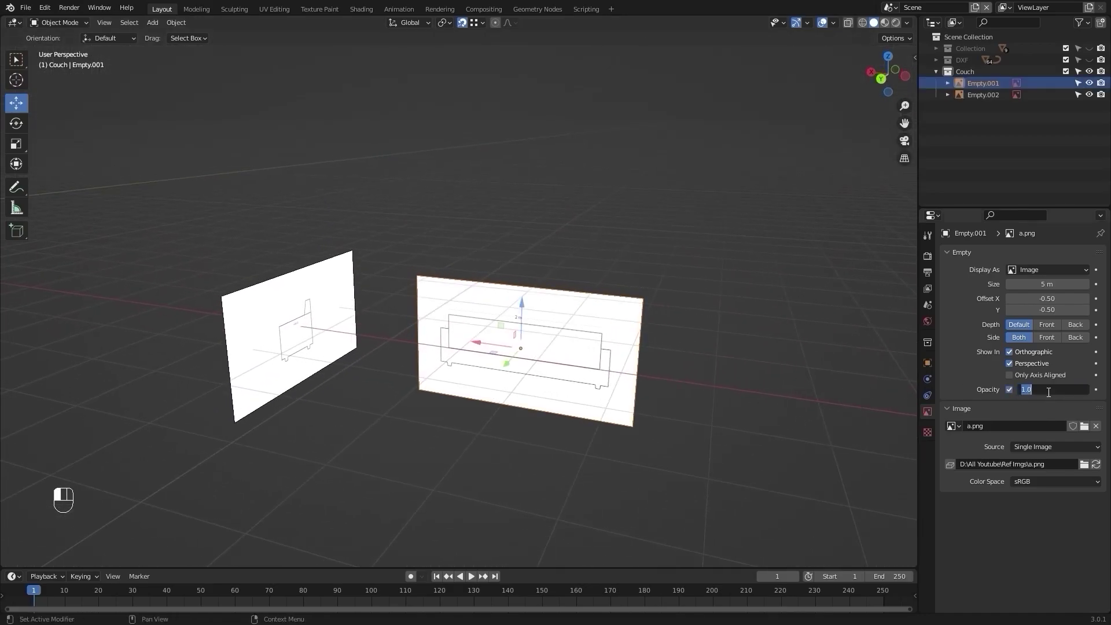
{"action": "key", "text": "Return"}
{"action": "left_click", "coordinate": [308, 272]}
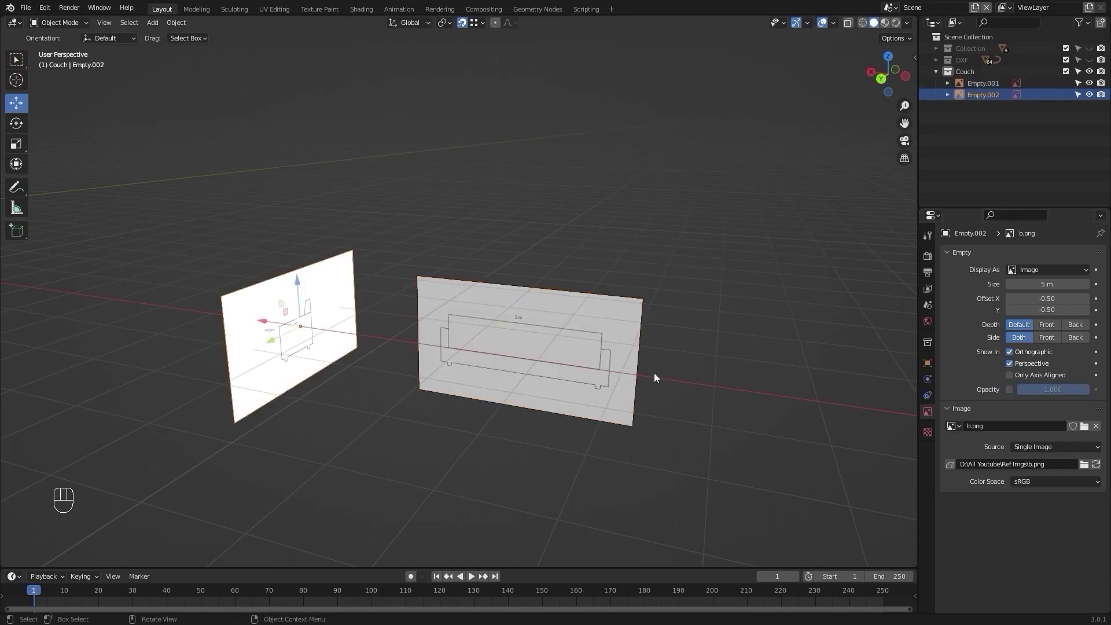
{"action": "left_click", "coordinate": [1009, 389]}
{"action": "type", "text": "0.5"}
{"action": "key", "text": "Return"}
{"action": "left_click", "coordinate": [631, 241]}
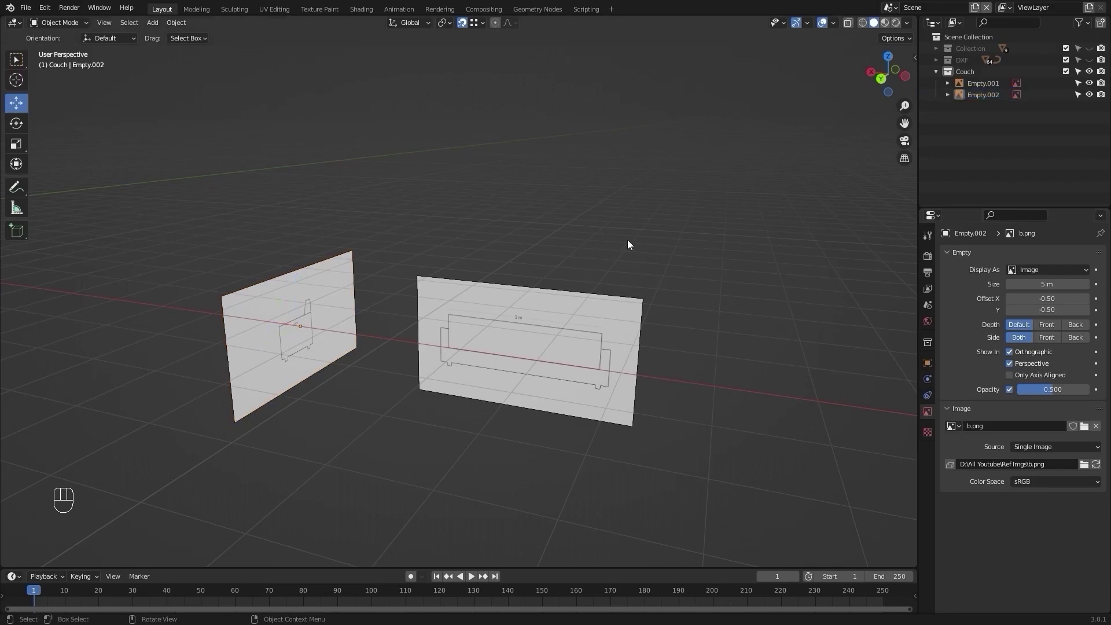
Add a single vertex in the back view and move it onto the a.png reference image
{"action": "scroll", "coordinate": [626, 239], "scroll_direction": "down", "scroll_amount": 2}
{"action": "key", "text": "ctrl+KP_1"}
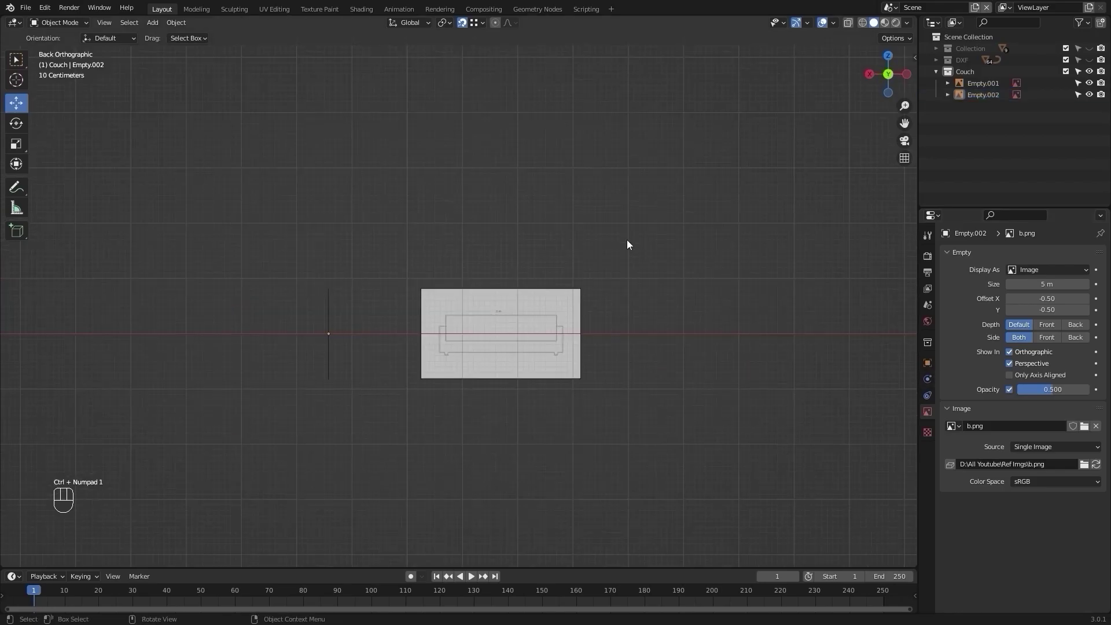
{"action": "scroll", "coordinate": [626, 239], "scroll_direction": "down", "scroll_amount": 4}
{"action": "key", "text": "q"}
{"action": "left_click", "coordinate": [351, 259]}
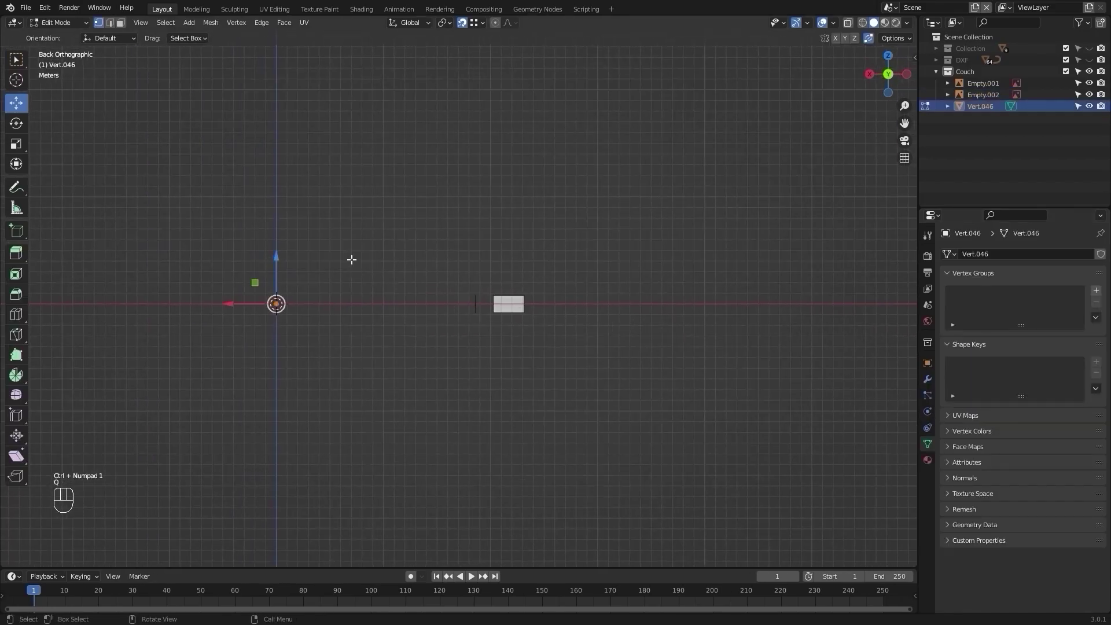
{"action": "scroll", "coordinate": [352, 260], "scroll_direction": "up", "scroll_amount": 2}
{"action": "key", "text": "g"}
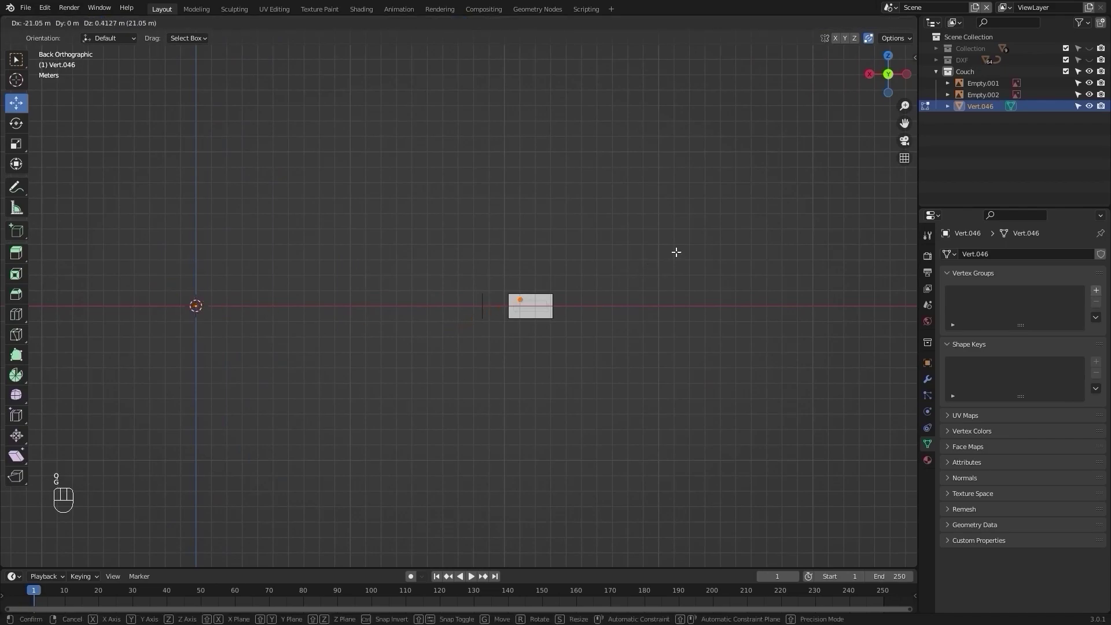
{"action": "left_click", "coordinate": [676, 252]}
Move the vertex close to the top-left corner of the backrest outline on the a.png image
{"action": "scroll", "coordinate": [559, 310], "scroll_direction": "up", "scroll_amount": 6}
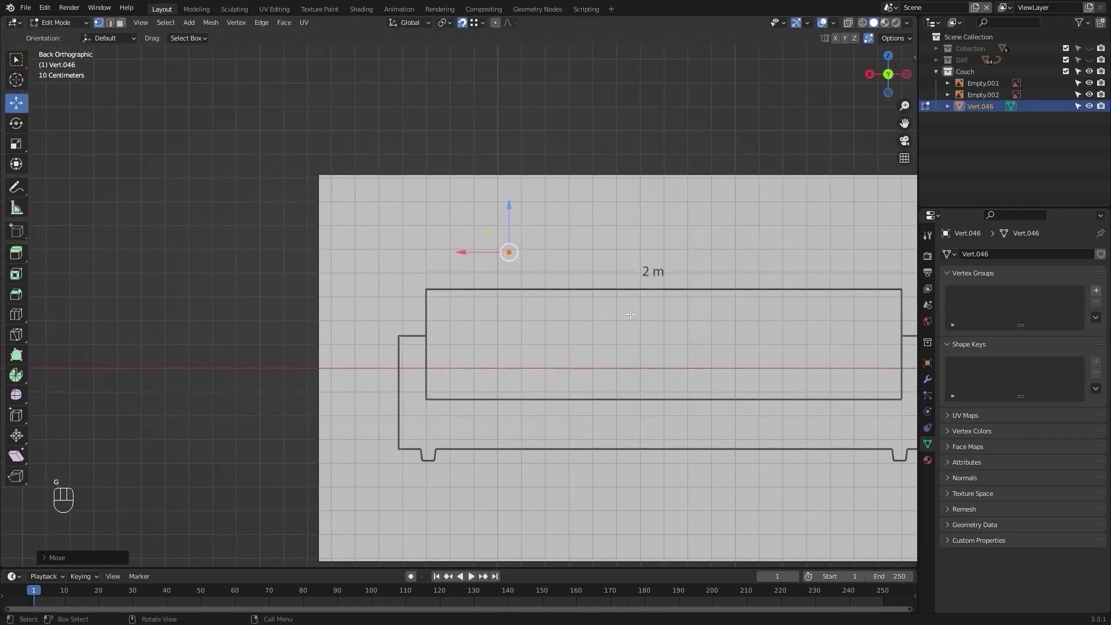
{"action": "key", "text": "g"}
{"action": "left_click", "coordinate": [557, 382]}
{"action": "scroll", "coordinate": [451, 313], "scroll_direction": "up", "scroll_amount": 7}
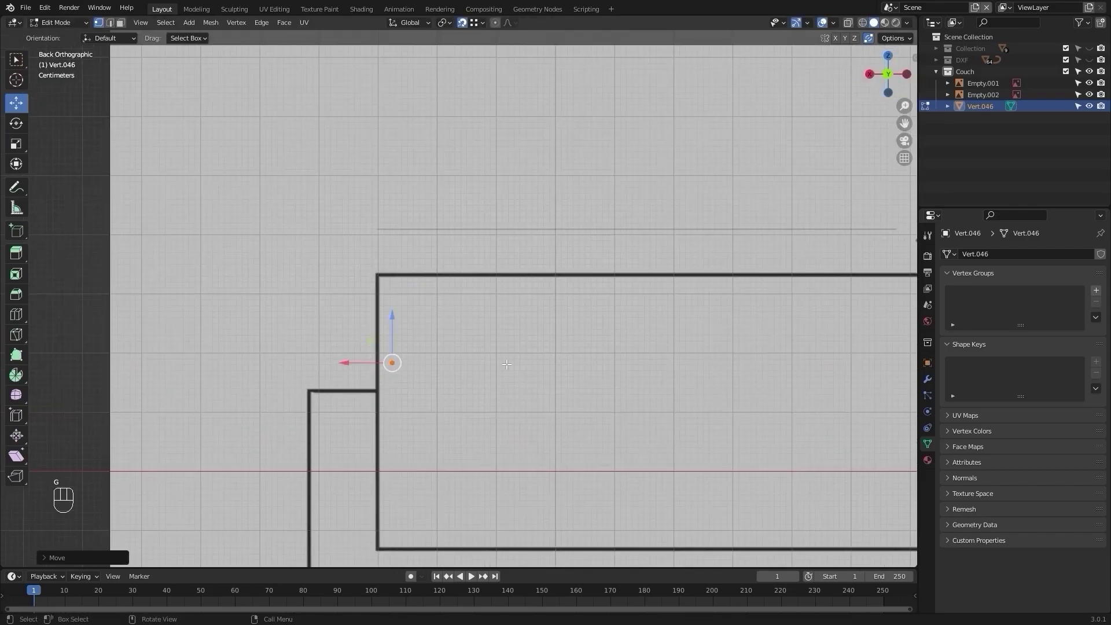
{"action": "middle_click_drag", "start_coordinate": [410, 340], "coordinate": [443, 331], "text": "shift"}
{"action": "key", "text": "g"}
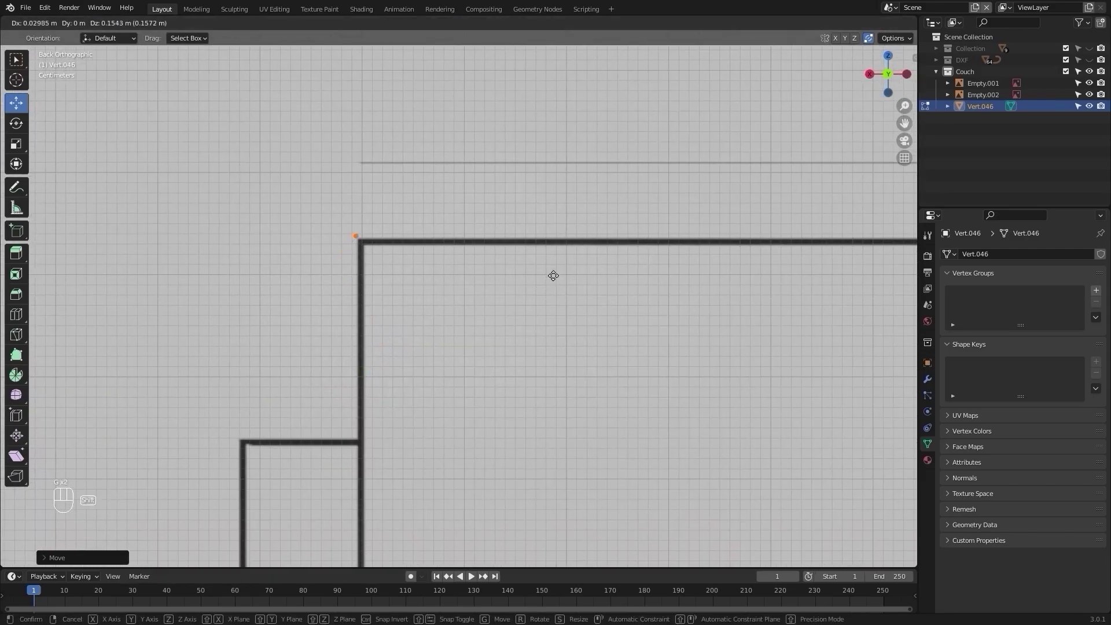
{"action": "left_click", "coordinate": [584, 312]}
Fine-tune the vertex so it sits in the middle of the outline's line thickness at the backrest's top-left corner
{"action": "scroll", "coordinate": [521, 289], "scroll_direction": "up", "scroll_amount": 5}
{"action": "middle_click_drag", "start_coordinate": [243, 208], "coordinate": [449, 314], "text": "shift"}
{"action": "scroll", "coordinate": [460, 350], "scroll_direction": "up", "scroll_amount": 8}
{"action": "scroll", "coordinate": [460, 349], "scroll_direction": "up", "scroll_amount": 3}
{"action": "key", "text": "g"}
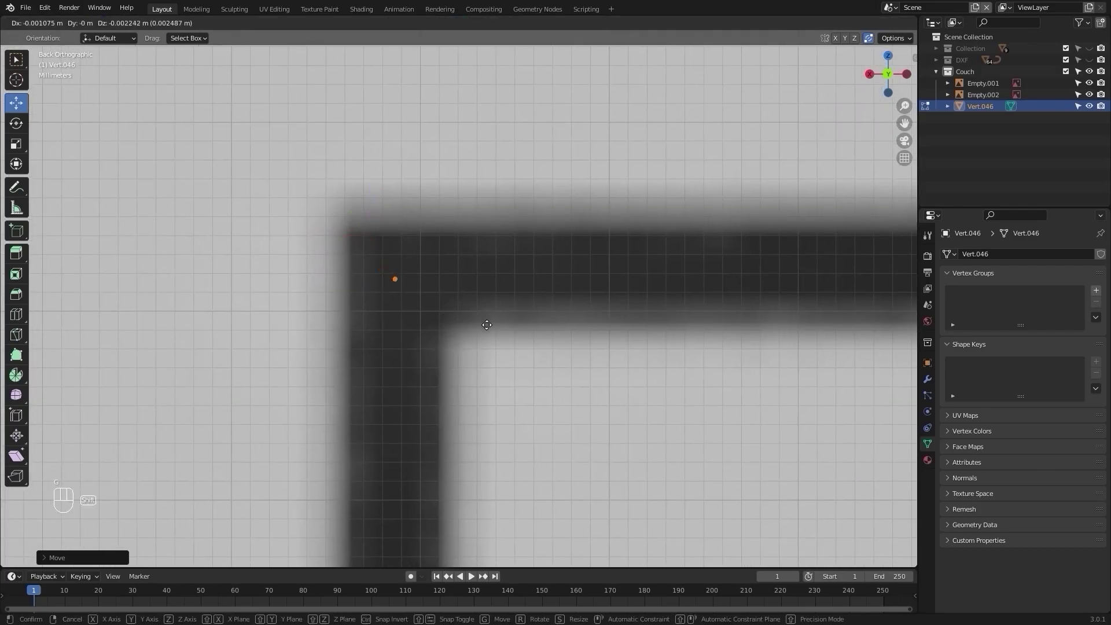
{"action": "left_click", "coordinate": [513, 352]}
{"action": "scroll", "coordinate": [513, 352], "scroll_direction": "down", "scroll_amount": 12}
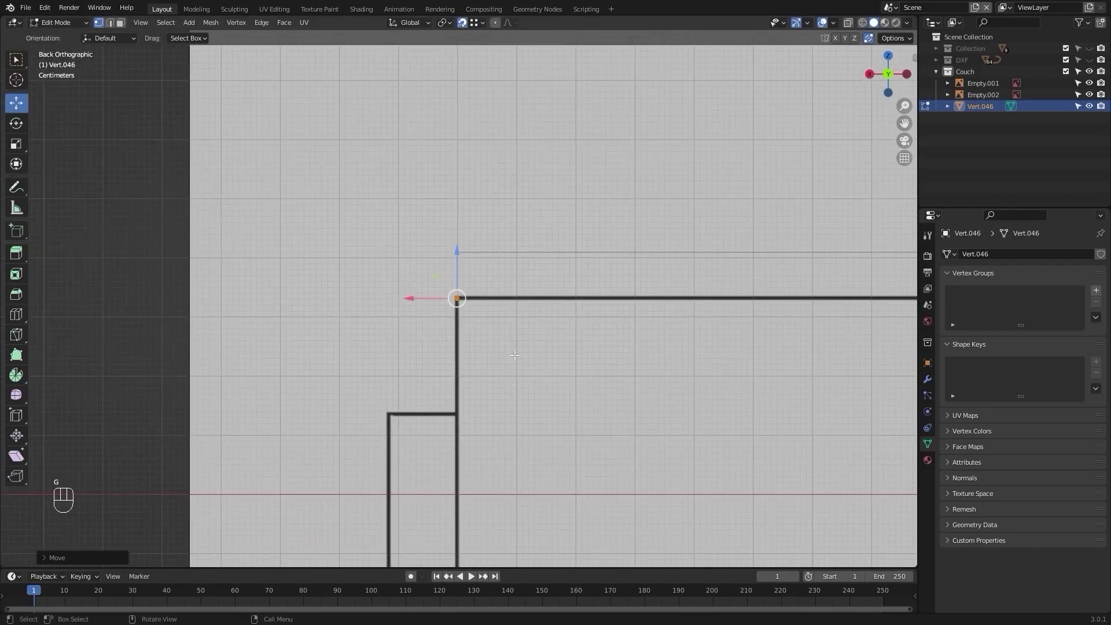
Extrude the vertex 2 m along negative X to form the backrest's top edge
{"action": "scroll", "coordinate": [454, 339], "scroll_direction": "down", "scroll_amount": 4}
{"action": "scroll", "coordinate": [424, 323], "scroll_direction": "up", "scroll_amount": 4}
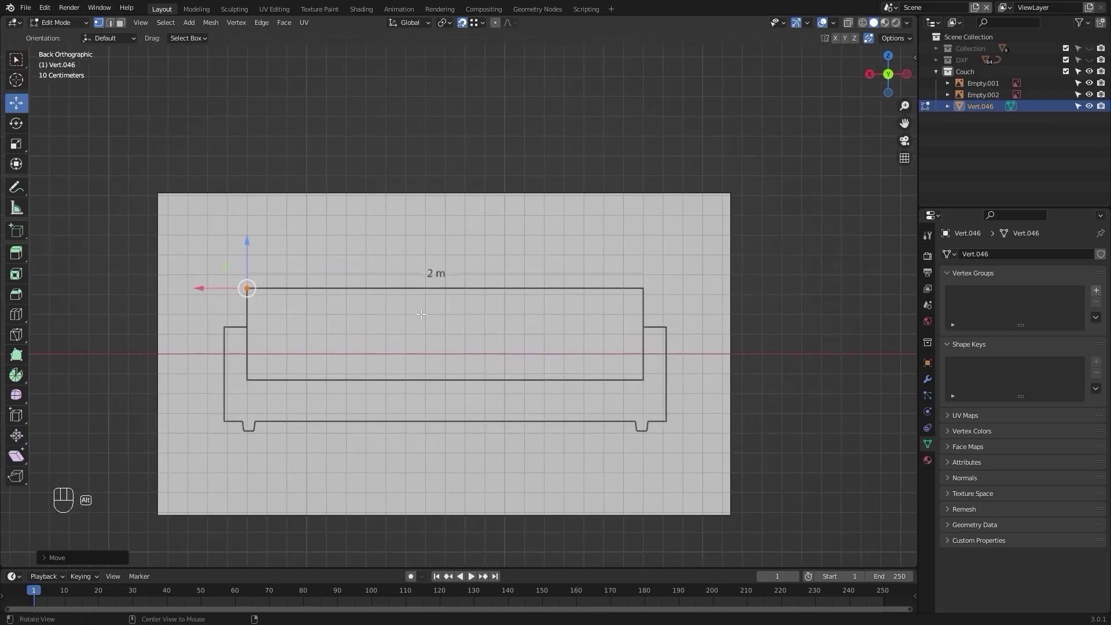
{"action": "key", "text": "e"}
{"action": "key", "text": "x"}
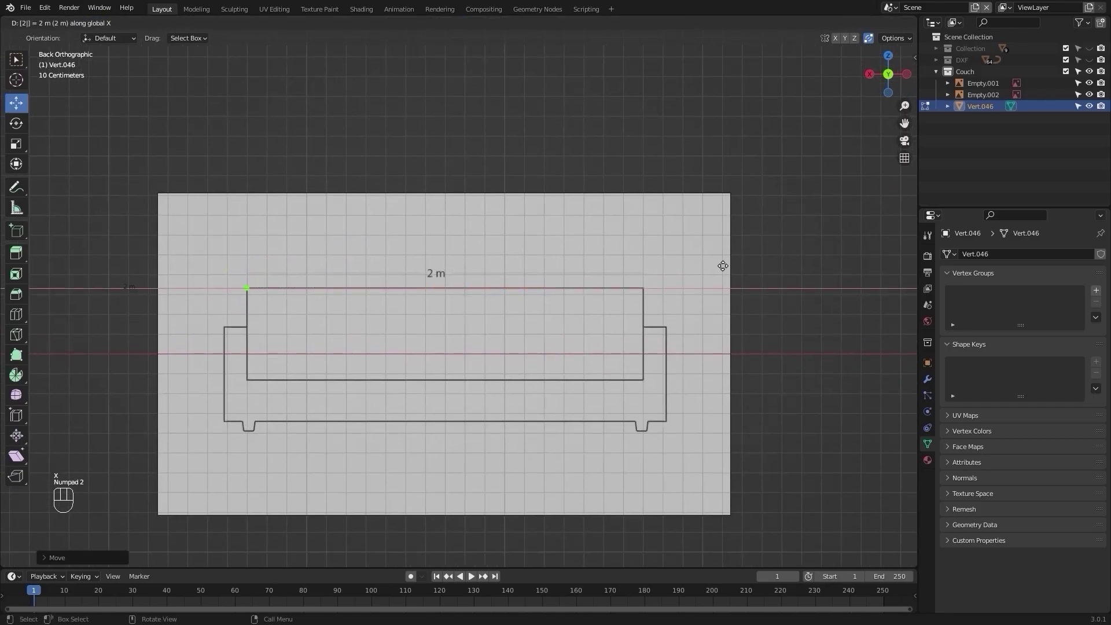
{"action": "key", "text": "KP_Enter"}
Extrude the whole top edge about 0.46 m down along Z to the backrest outline's lower line
{"action": "scroll", "coordinate": [348, 446], "scroll_direction": "up", "scroll_amount": 2}
{"action": "middle_click_drag", "start_coordinate": [416, 415], "coordinate": [537, 312], "text": "shift"}
{"action": "left_click", "coordinate": [395, 386]}
{"action": "key", "text": "a"}
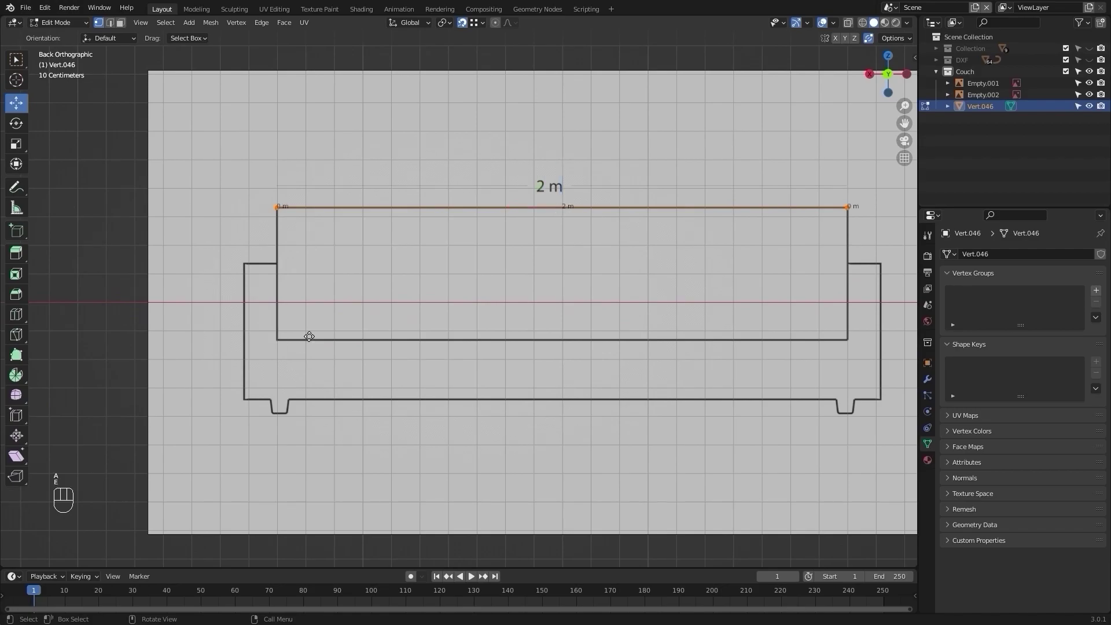
{"action": "key", "text": "e"}
{"action": "key", "text": "z"}
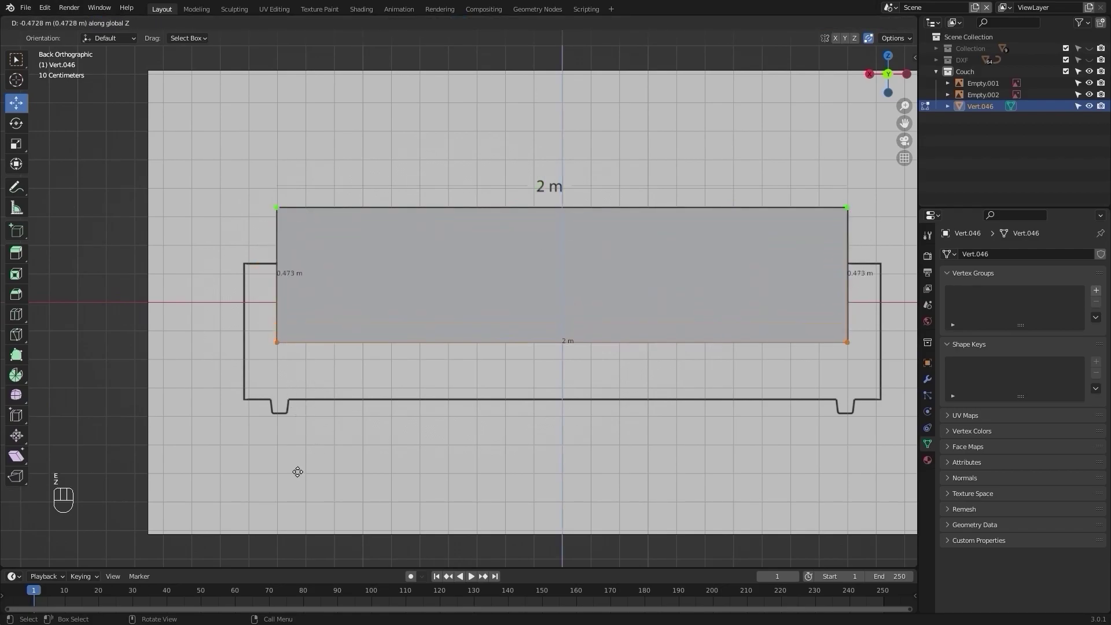
{"action": "left_click", "coordinate": [293, 46]}
Examine how closely the backrest face's corners and edges match the a.png outline, and clear the selection
{"action": "middle_click_drag", "start_coordinate": [691, 224], "coordinate": [592, 189], "text": "shift"}
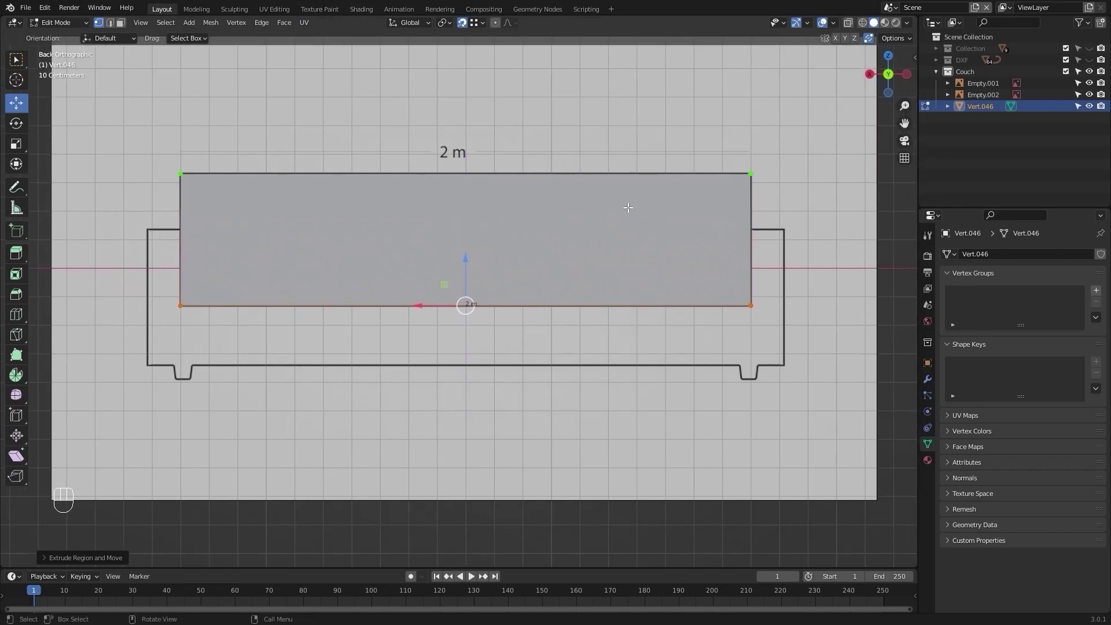
{"action": "middle_click_drag", "start_coordinate": [891, 265], "coordinate": [553, 193], "text": "shift"}
{"action": "scroll", "coordinate": [553, 193], "scroll_direction": "up", "scroll_amount": 5}
{"action": "middle_click_drag", "start_coordinate": [365, 157], "coordinate": [522, 214], "text": "shift"}
{"action": "left_click_drag", "start_coordinate": [486, 240], "coordinate": [258, 342], "text": "alt+shift"}
{"action": "scroll", "coordinate": [549, 211], "scroll_direction": "up", "scroll_amount": 2}
{"action": "scroll", "coordinate": [548, 212], "scroll_direction": "down", "scroll_amount": 12}
{"action": "scroll", "coordinate": [668, 208], "scroll_direction": "down", "scroll_amount": 4}
{"action": "left_click_drag", "start_coordinate": [548, 212], "coordinate": [696, 218], "text": "alt+shift"}
{"action": "left_click", "coordinate": [677, 213]}
{"action": "scroll", "coordinate": [677, 213], "scroll_direction": "up", "scroll_amount": 1}
{"action": "left_click_drag", "start_coordinate": [607, 192], "coordinate": [648, 211], "text": "alt+shift"}
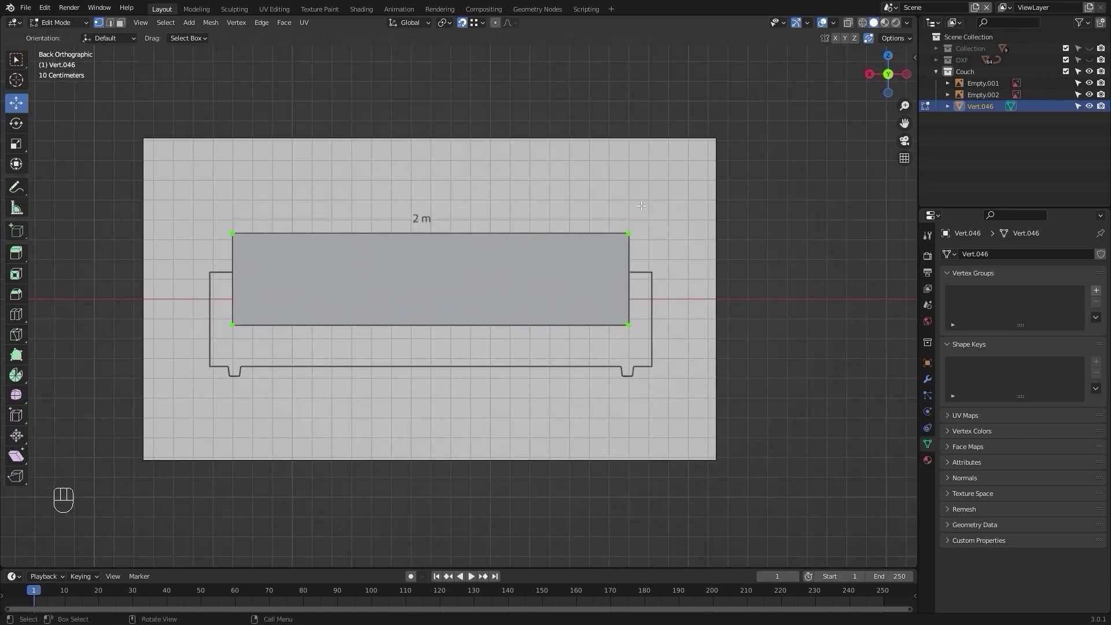
In the left view, move the entire backrest face along Y onto the rear line of the b.png couch outline
{"action": "key", "text": "KP_3"}
{"action": "key", "text": "ctrl+KP_3"}
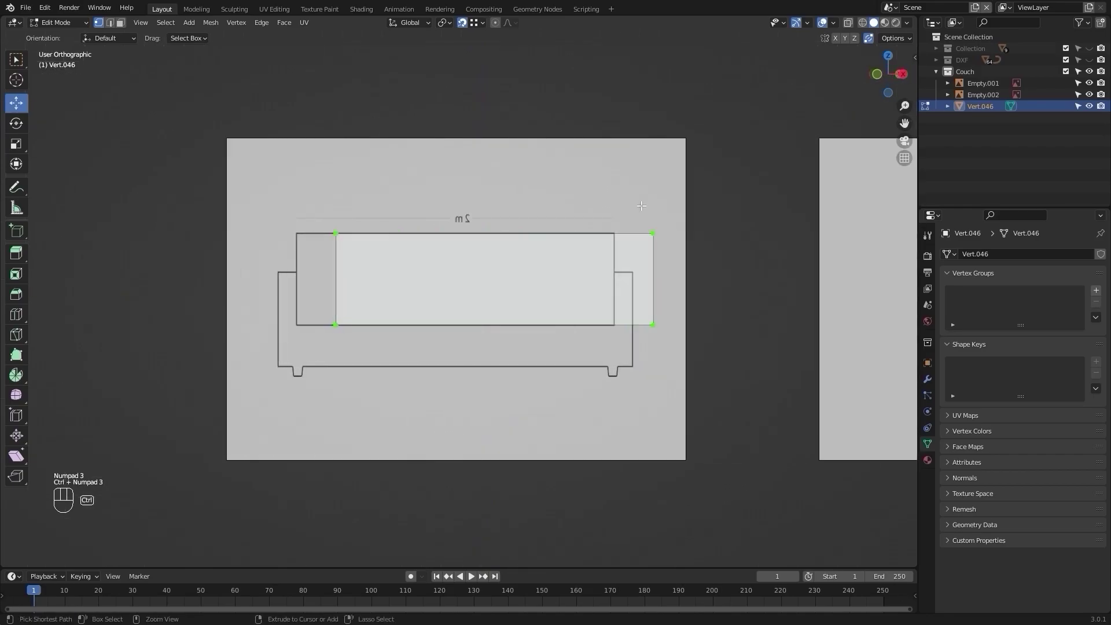
{"action": "scroll", "coordinate": [470, 257], "scroll_direction": "up", "scroll_amount": 4}
{"action": "key", "text": "a"}
{"action": "scroll", "coordinate": [470, 257], "scroll_direction": "up", "scroll_amount": 2}
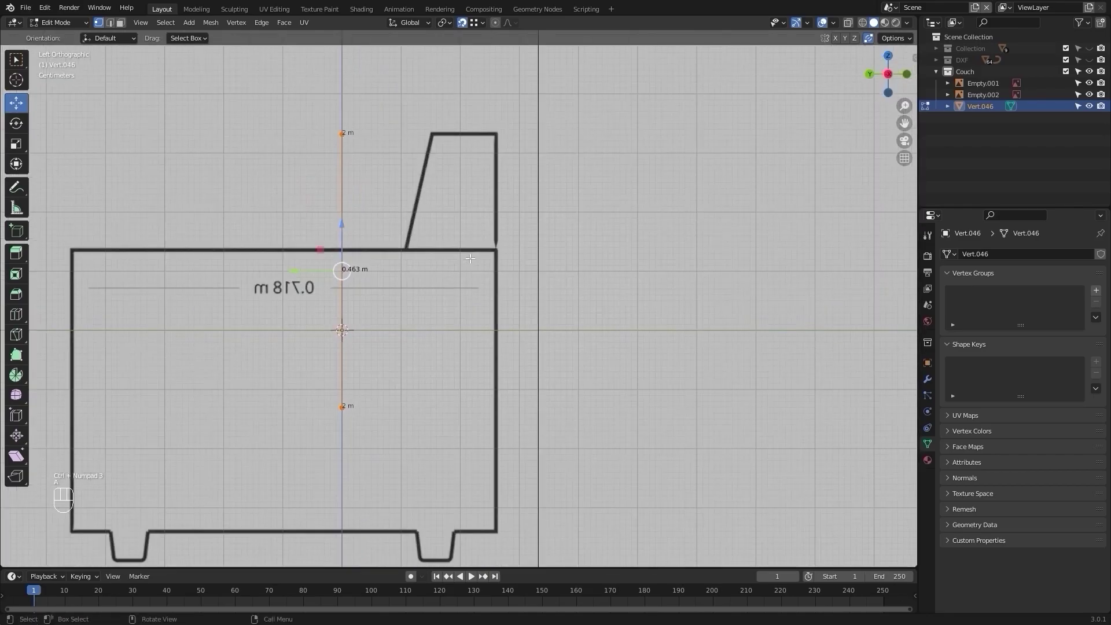
{"action": "middle_click_drag", "start_coordinate": [548, 246], "coordinate": [518, 254], "text": "shift"}
{"action": "key", "text": "g"}
{"action": "key", "text": "y"}
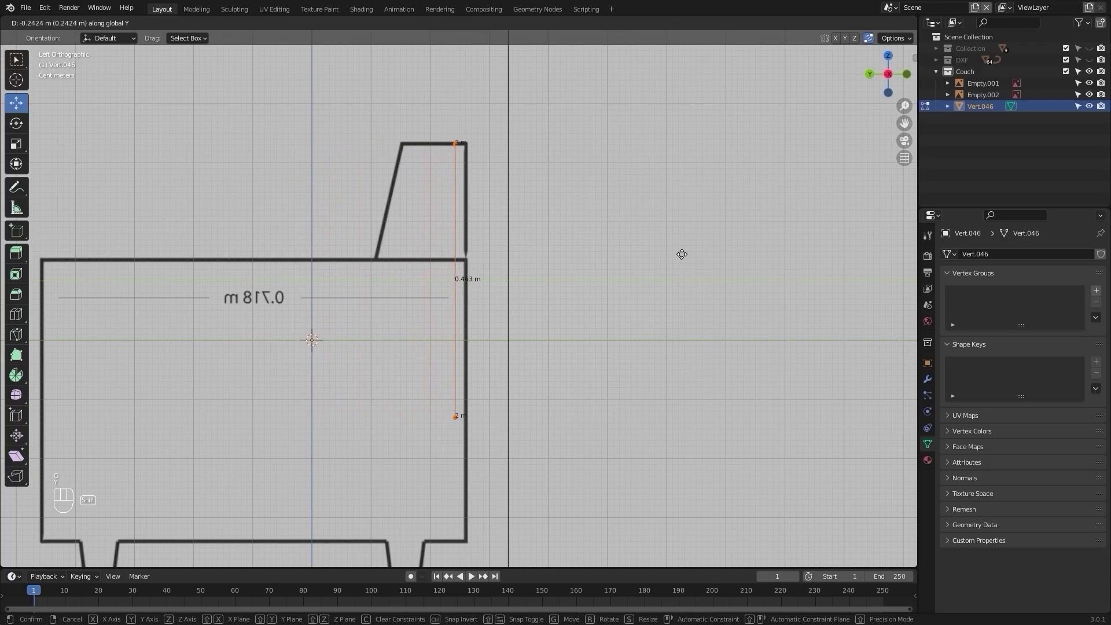
{"action": "left_click", "coordinate": [786, 254]}
{"action": "scroll", "coordinate": [662, 234], "scroll_direction": "down", "scroll_amount": 5}
{"action": "scroll", "coordinate": [662, 234], "scroll_direction": "up", "scroll_amount": 5}
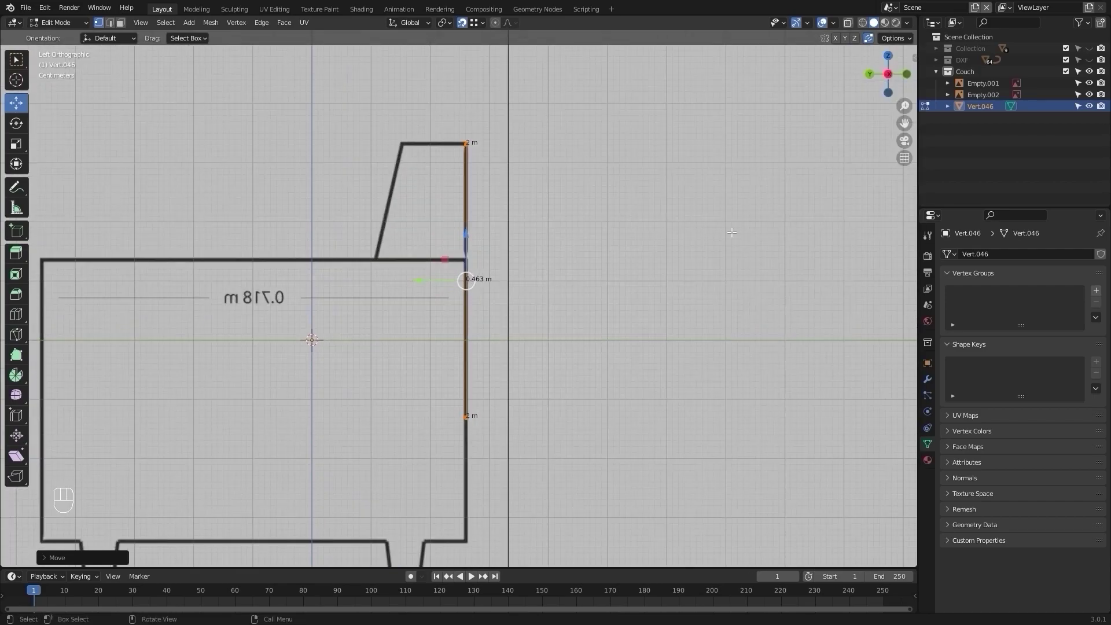
Extrude the backrest face about 0.11 m along Y to the front end of the b.png backrest's top line
{"action": "key", "text": "e"}
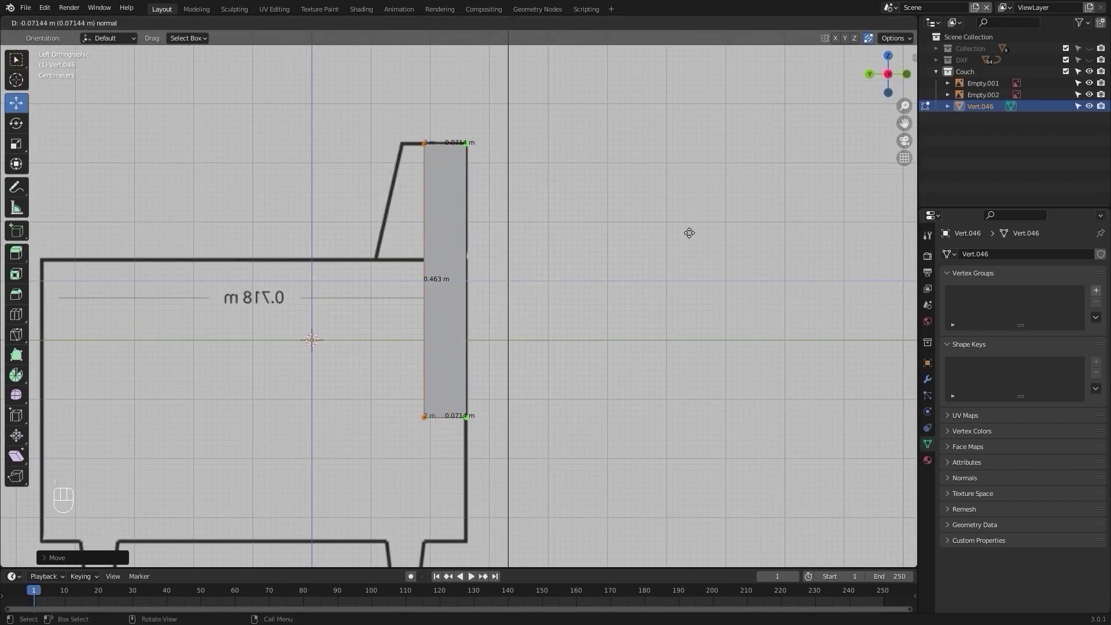
{"action": "key", "text": "y"}
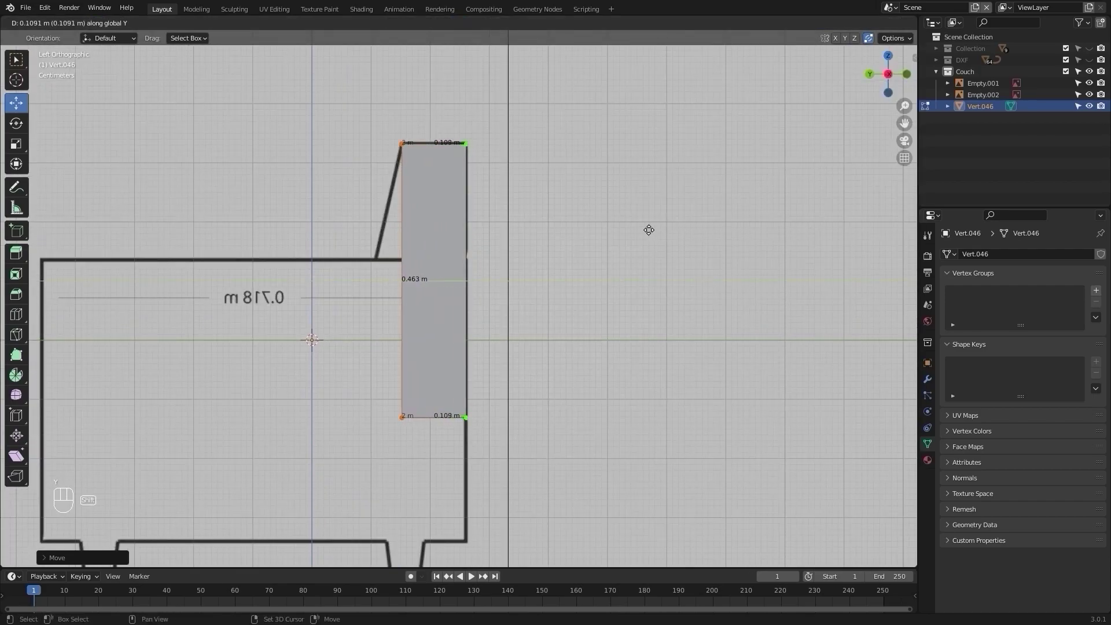
{"action": "left_click", "coordinate": [649, 230]}
With snapping off, move the backrest's lower front edge about 0.11 m along Y so its front face follows the b.png slant
{"action": "key", "text": "z"}
{"action": "left_click", "coordinate": [616, 233]}
{"action": "middle_click_drag", "start_coordinate": [440, 439], "coordinate": [467, 345], "text": "shift"}
{"action": "left_click", "coordinate": [367, 407]}
{"action": "left_click_drag", "start_coordinate": [393, 368], "coordinate": [435, 290]}
{"action": "key", "text": "z"}
{"action": "left_click", "coordinate": [388, 366]}
{"action": "scroll", "coordinate": [428, 354], "scroll_direction": "down", "scroll_amount": 3}
{"action": "middle_click_drag", "start_coordinate": [474, 347], "coordinate": [523, 356]}
{"action": "scroll", "coordinate": [461, 341], "scroll_direction": "down", "scroll_amount": 2}
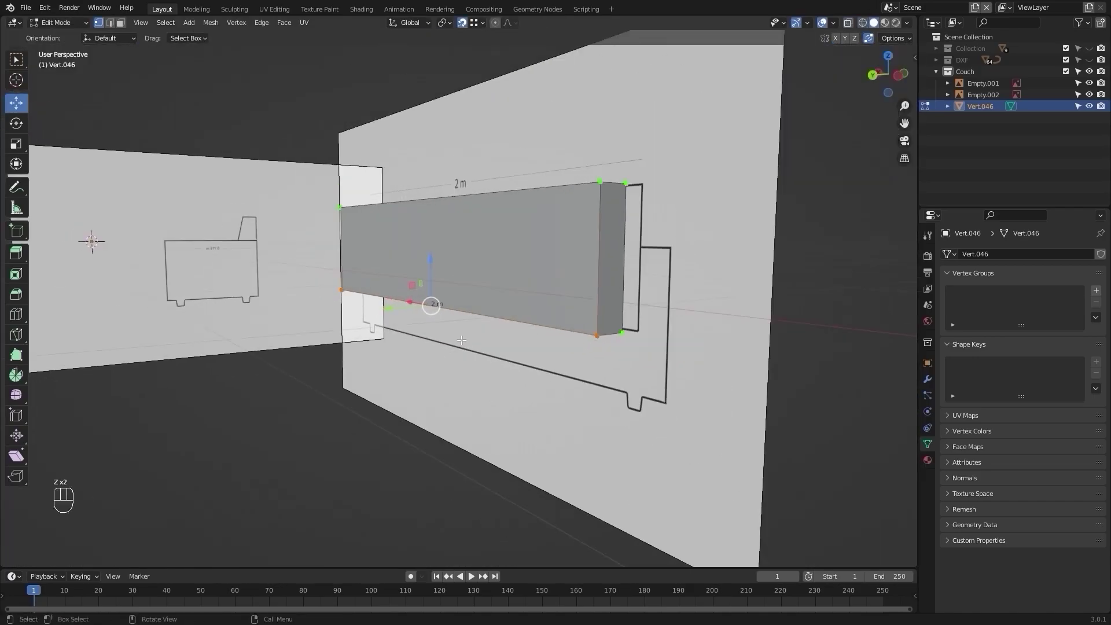
{"action": "scroll", "coordinate": [461, 340], "scroll_direction": "down", "scroll_amount": 4}
{"action": "key", "text": "ctrl+KP_3"}
{"action": "scroll", "coordinate": [457, 336], "scroll_direction": "up", "scroll_amount": 4}
{"action": "middle_click_drag", "start_coordinate": [457, 336], "coordinate": [456, 347], "text": "shift"}
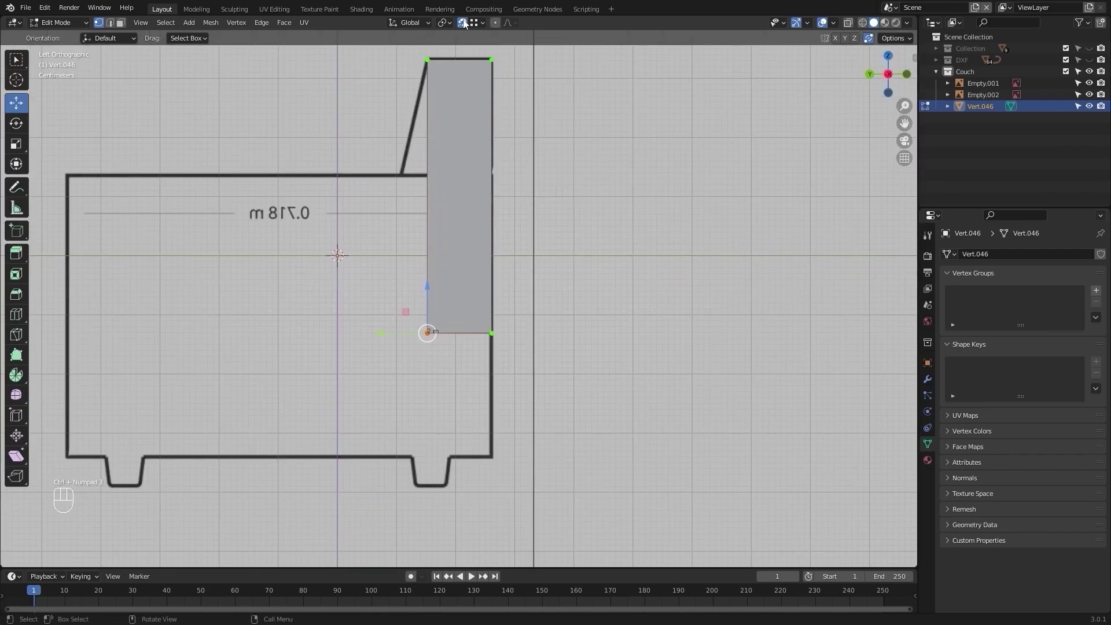
{"action": "middle_click_drag", "start_coordinate": [596, 205], "coordinate": [596, 259], "text": "shift"}
{"action": "key", "text": "g"}
{"action": "key", "text": "y"}
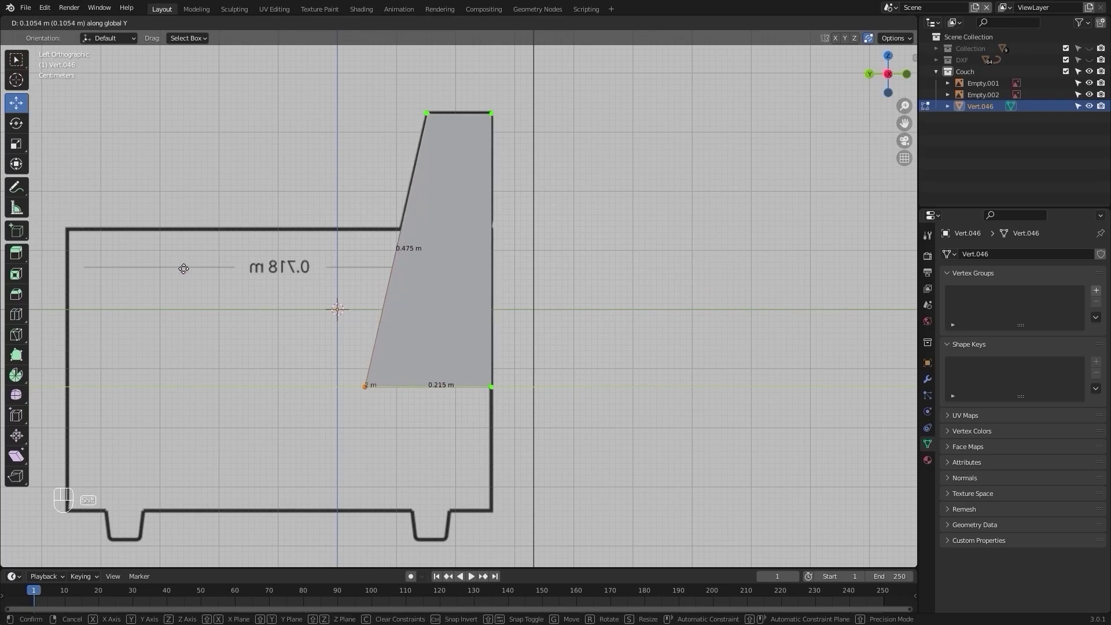
{"action": "left_click", "coordinate": [183, 268]}
In the back view, duplicate the backrest's lower corner vertex, place it inside the nearby armrest outline and separate it into its own object
{"action": "scroll", "coordinate": [278, 269], "scroll_direction": "down", "scroll_amount": 6}
{"action": "middle_click_drag", "start_coordinate": [278, 272], "coordinate": [697, 306]}
{"action": "key", "text": "Tab"}
{"action": "key", "text": "ctrl+KP_1"}
{"action": "scroll", "coordinate": [675, 293], "scroll_direction": "up", "scroll_amount": 2}
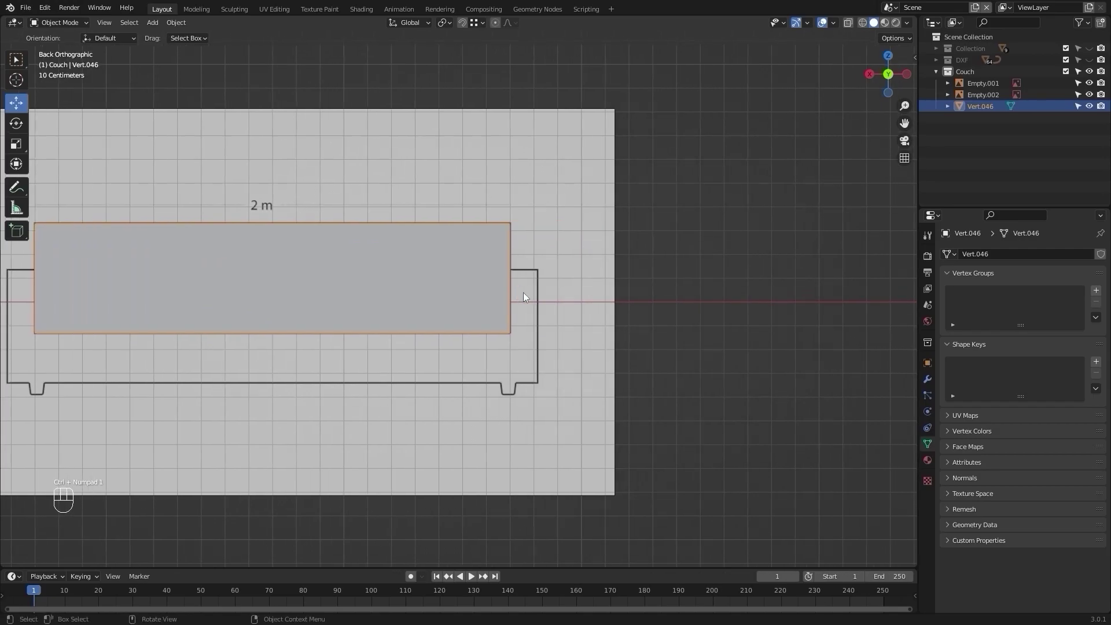
{"action": "key", "text": "Tab"}
{"action": "scroll", "coordinate": [523, 292], "scroll_direction": "up", "scroll_amount": 4}
{"action": "left_click", "coordinate": [443, 328]}
{"action": "scroll", "coordinate": [452, 328], "scroll_direction": "up", "scroll_amount": 3}
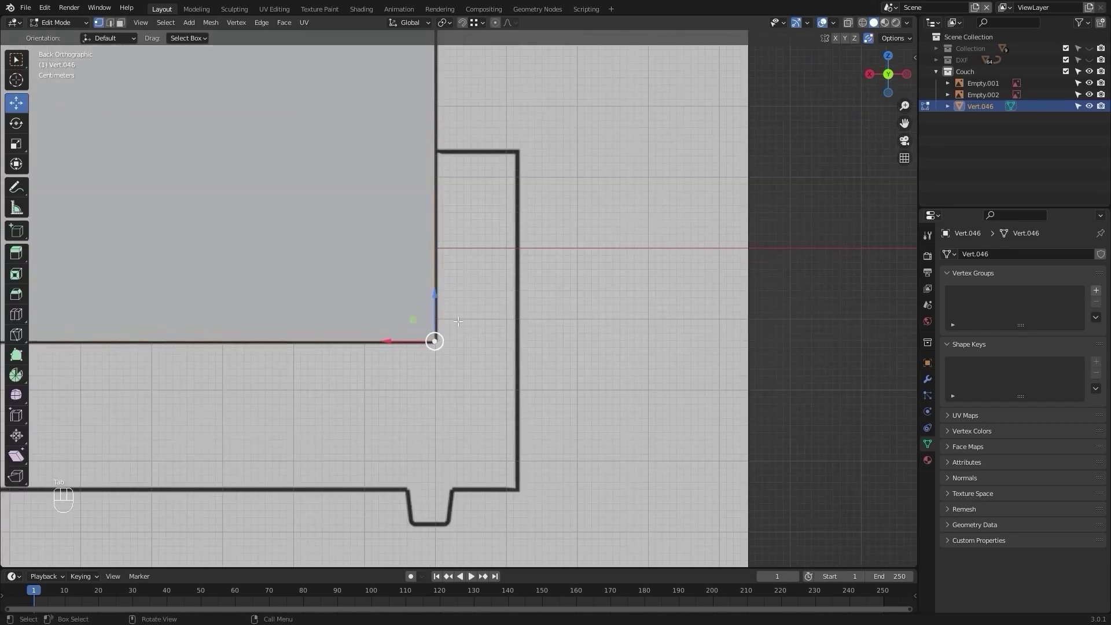
{"action": "key", "text": "shift+d"}
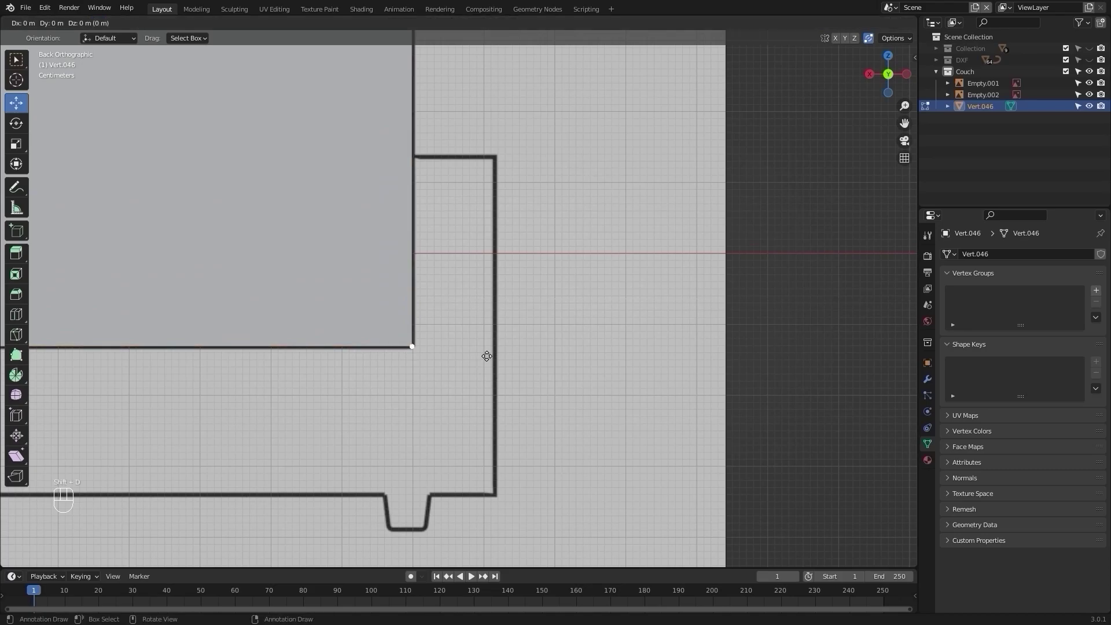
{"action": "left_click", "coordinate": [559, 241]}
{"action": "key", "text": "p"}
{"action": "left_click", "coordinate": [560, 242]}
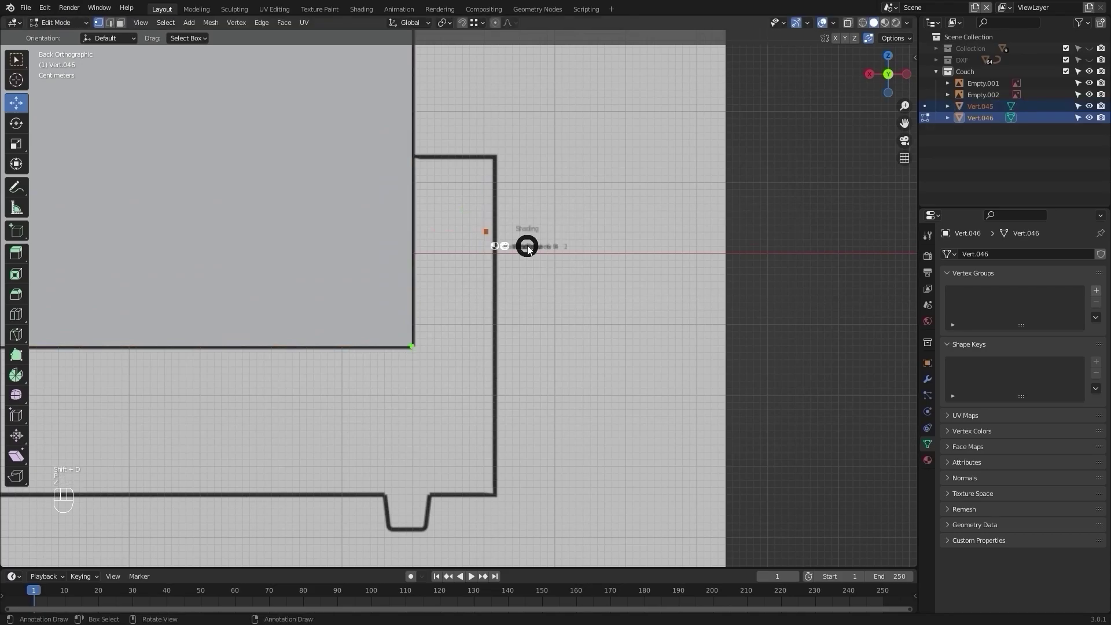
Leave the backrest mesh and open the separated vertex's object in Edit Mode
{"action": "key", "text": "Tab"}
{"action": "left_click", "coordinate": [865, 193]}
{"action": "left_click", "coordinate": [976, 118]}
{"action": "key", "text": "Tab"}
{"action": "key", "text": "Tab"}
{"action": "left_click", "coordinate": [486, 232]}
{"action": "left_click", "coordinate": [486, 231]}
{"action": "left_click", "coordinate": [484, 230]}
{"action": "key", "text": "Tab"}
Move the separated vertex precisely onto the centre of the armrest outline's upper outer corner
{"action": "scroll", "coordinate": [548, 238], "scroll_direction": "up", "scroll_amount": 2}
{"action": "left_click_drag", "start_coordinate": [548, 237], "coordinate": [558, 306], "text": "alt+shift"}
{"action": "scroll", "coordinate": [548, 325], "scroll_direction": "down", "scroll_amount": 4}
{"action": "scroll", "coordinate": [529, 337], "scroll_direction": "up", "scroll_amount": 8}
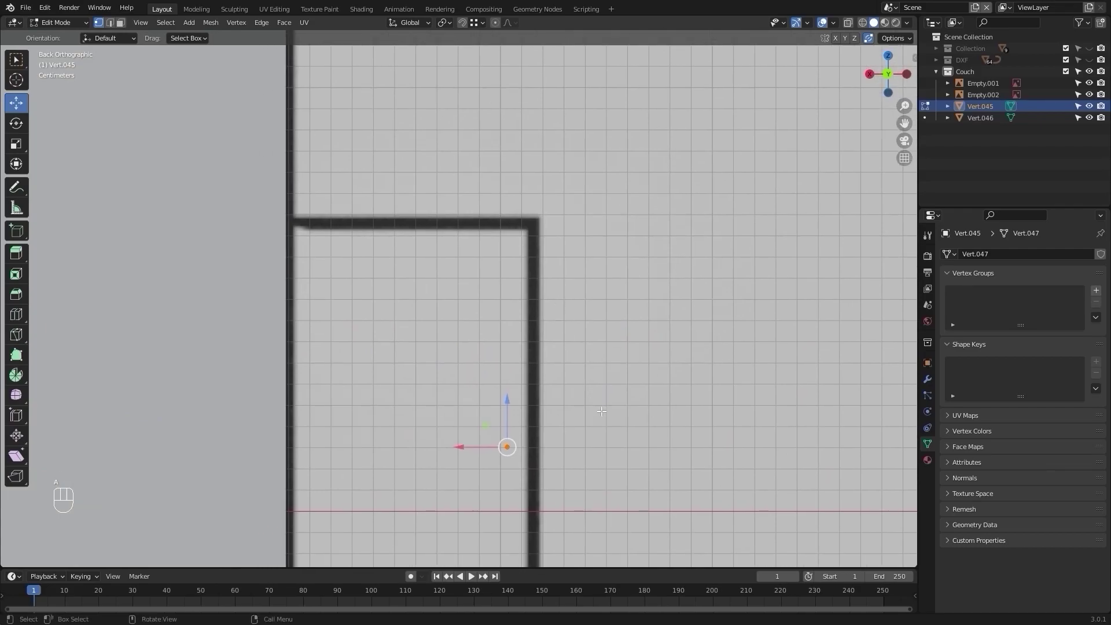
{"action": "key", "text": "g"}
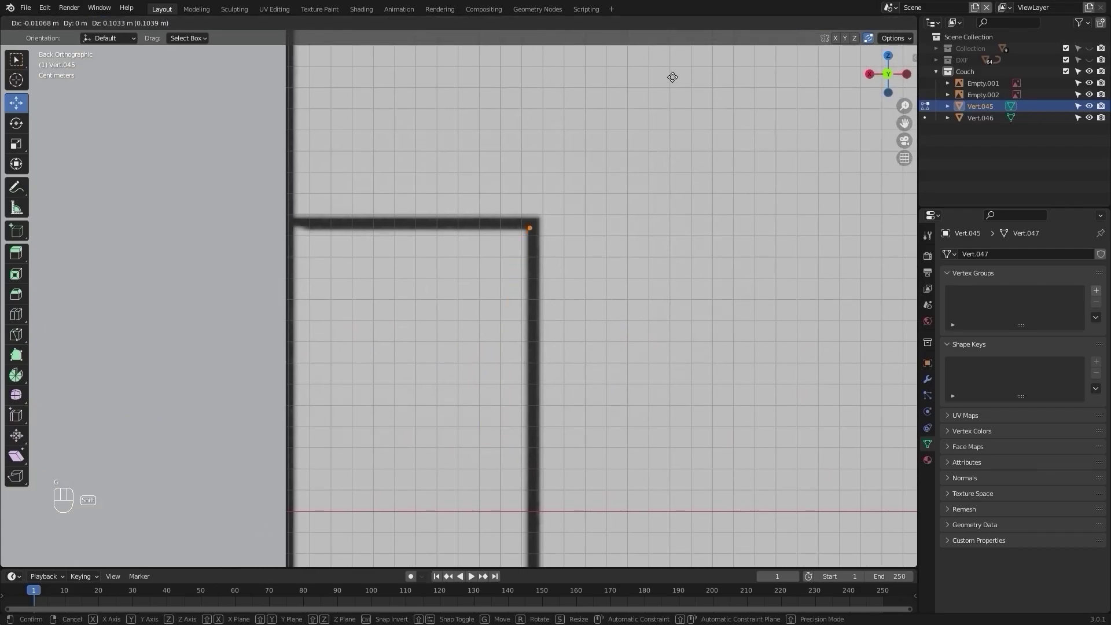
{"action": "left_click", "coordinate": [693, 52]}
{"action": "scroll", "coordinate": [532, 308], "scroll_direction": "up", "scroll_amount": 8}
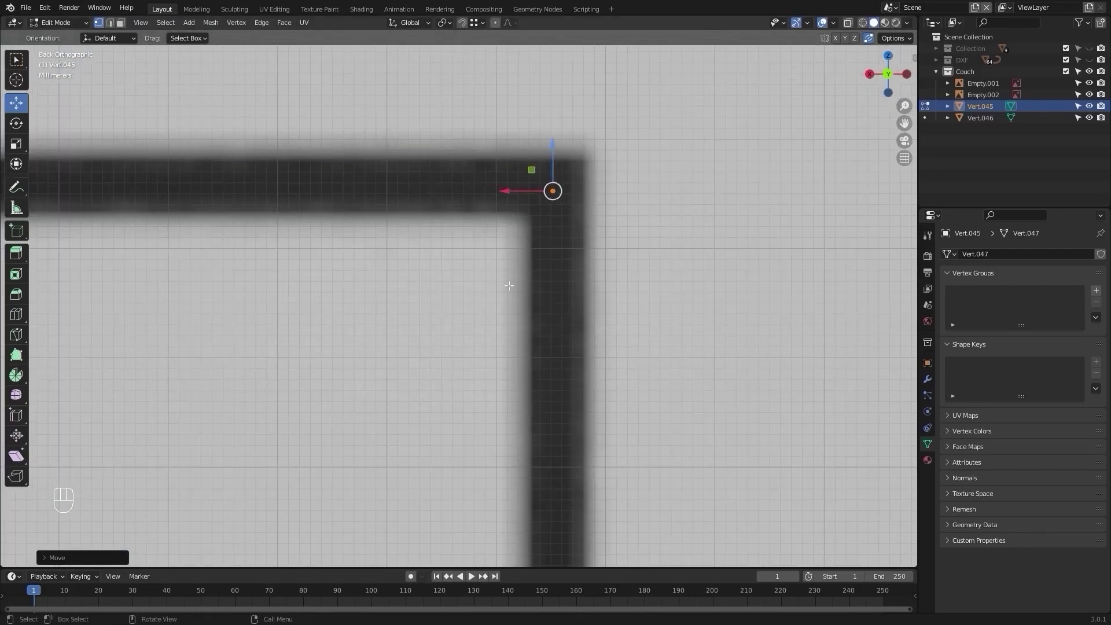
{"action": "key", "text": "g"}
{"action": "left_click", "coordinate": [534, 308]}
{"action": "scroll", "coordinate": [532, 308], "scroll_direction": "down", "scroll_amount": 15}
{"action": "middle_click_drag", "start_coordinate": [500, 297], "coordinate": [514, 264], "text": "alt+shift"}
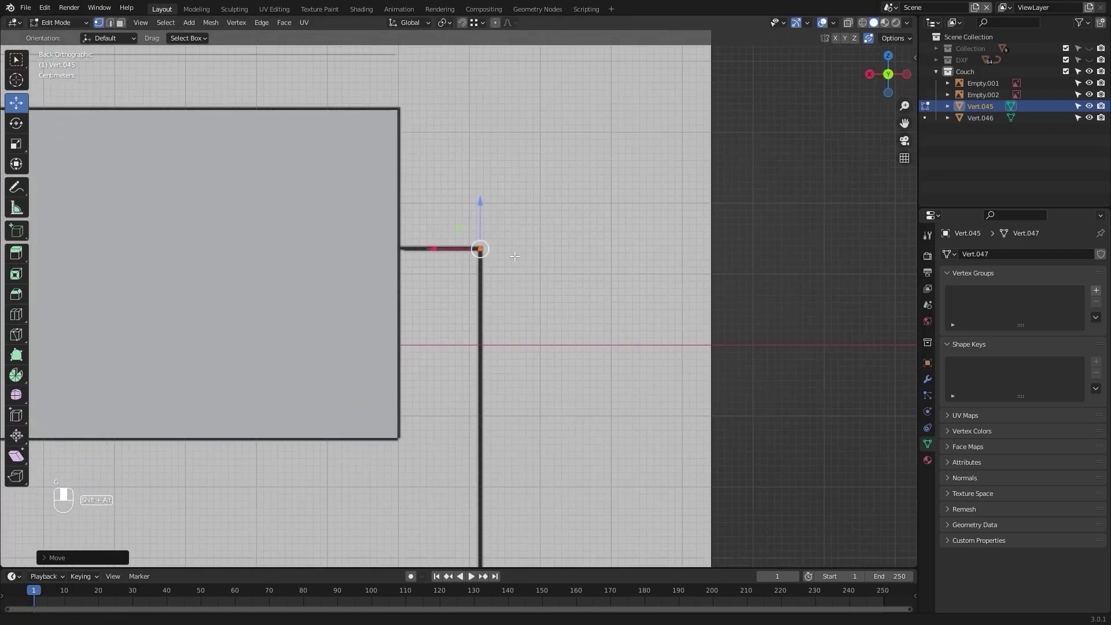
Extrude the vertex along X toward the backrest to draw the armrest's top edge
{"action": "scroll", "coordinate": [513, 263], "scroll_direction": "down", "scroll_amount": 4}
{"action": "scroll", "coordinate": [502, 387], "scroll_direction": "up", "scroll_amount": 7}
{"action": "scroll", "coordinate": [502, 387], "scroll_direction": "up", "scroll_amount": 4}
{"action": "scroll", "coordinate": [460, 186], "scroll_direction": "down", "scroll_amount": 4}
{"action": "middle_click_drag", "start_coordinate": [461, 185], "coordinate": [471, 304], "text": "alt+shift"}
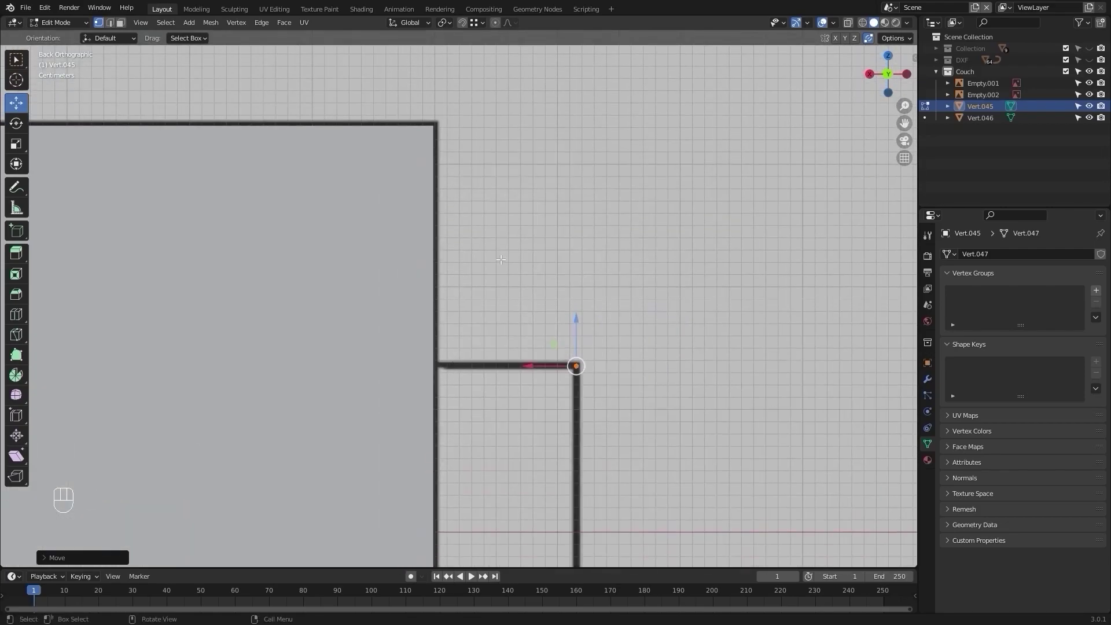
{"action": "key", "text": "e"}
{"action": "key", "text": "x"}
{"action": "left_click", "coordinate": [425, 263]}
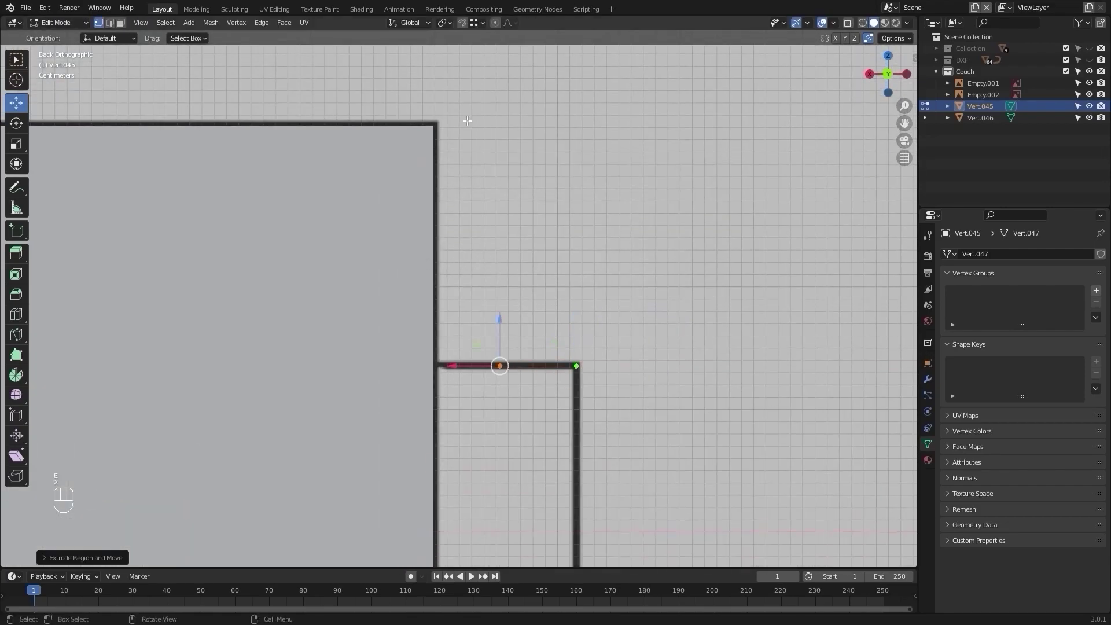
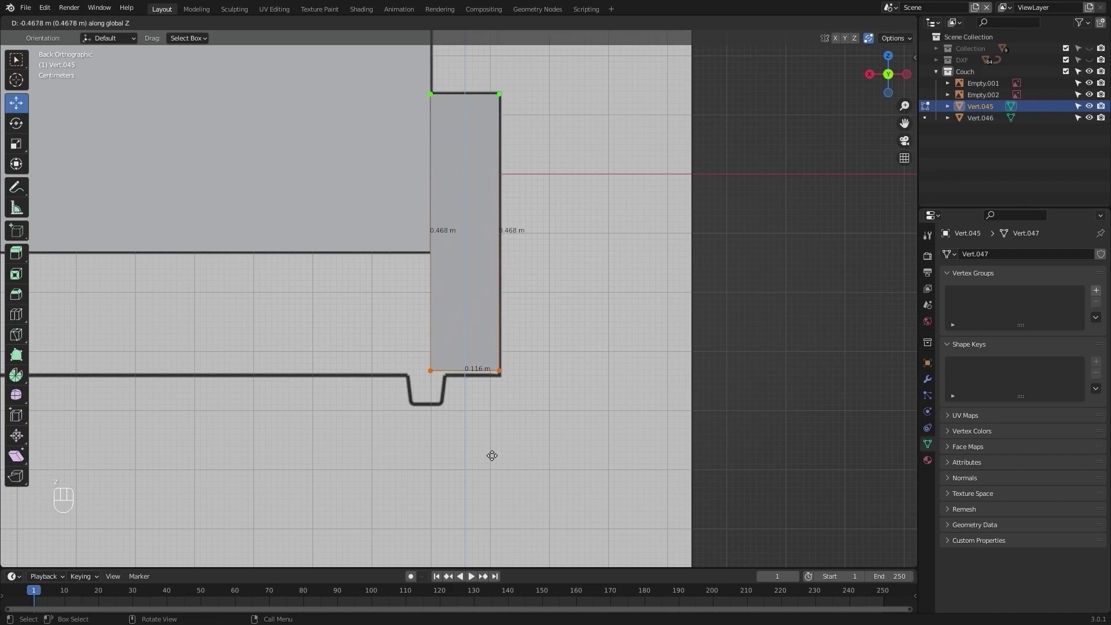
Extrude the armrest's top edge down along Z onto the outline's bottom line, adjusting the armrest height to about 0.477 m
{"action": "left_click", "coordinate": [487, 459]}
{"action": "scroll", "coordinate": [469, 403], "scroll_direction": "up", "scroll_amount": 8}
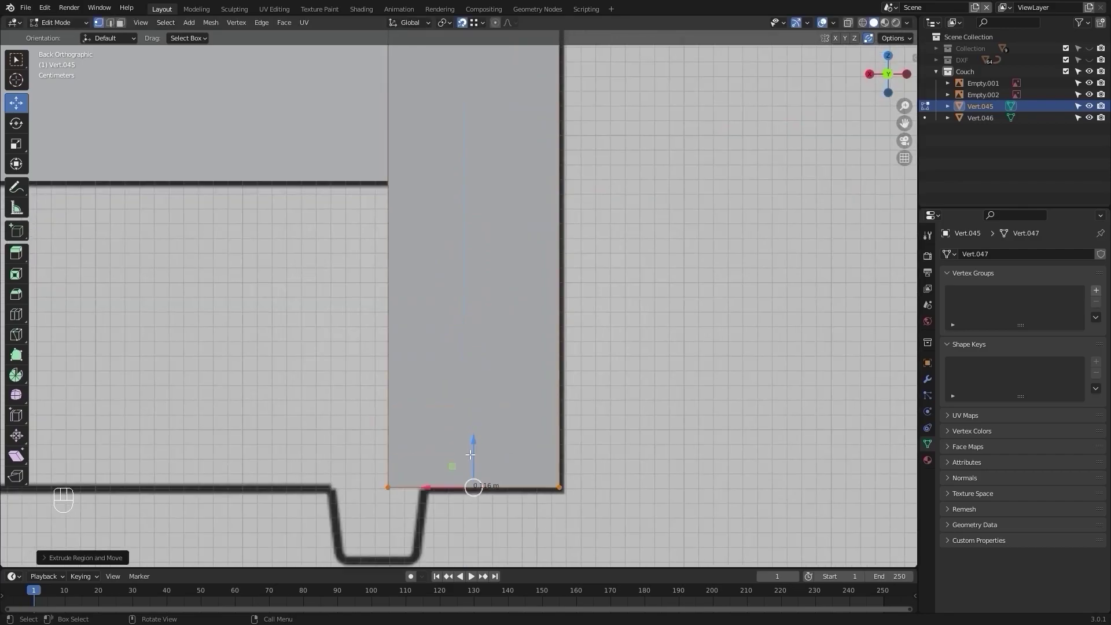
{"action": "key", "text": "g"}
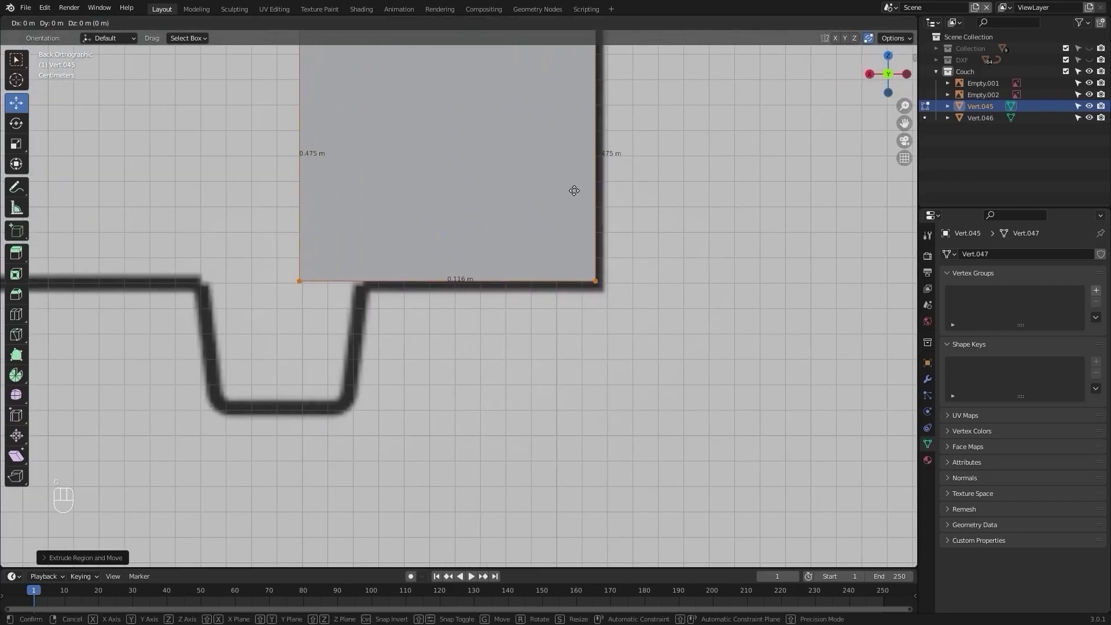
{"action": "key", "text": "z"}
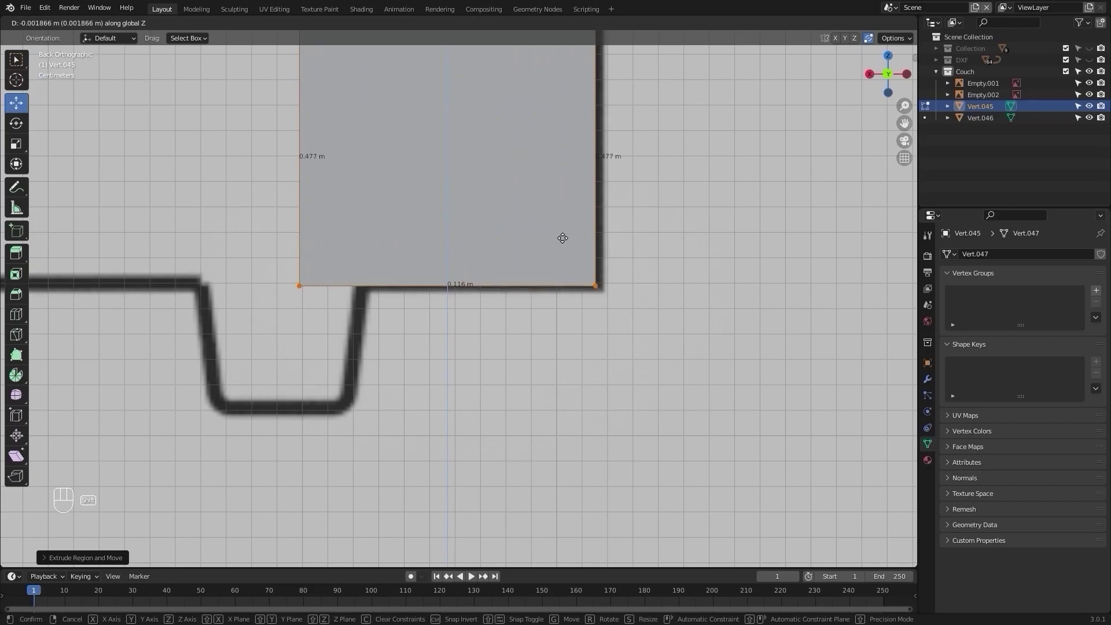
{"action": "left_click", "coordinate": [562, 237]}
{"action": "scroll", "coordinate": [560, 243], "scroll_direction": "down", "scroll_amount": 12}
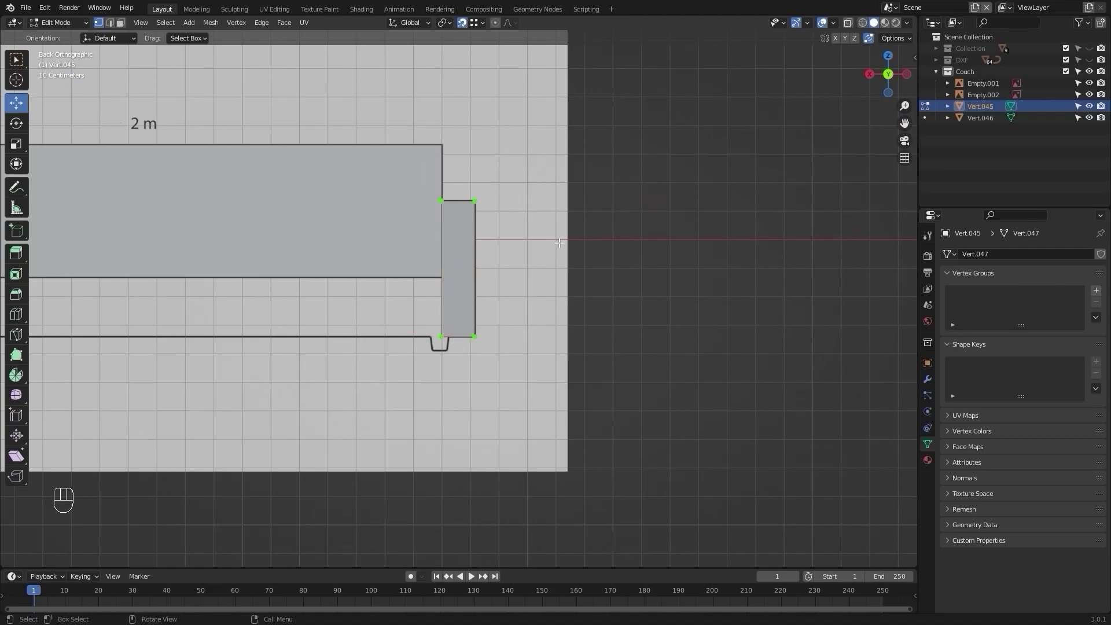
In the left view, move the whole armrest face along Y, snapping it to the backrest's rear edge
{"action": "left_click_drag", "start_coordinate": [588, 223], "coordinate": [480, 256], "text": "alt"}
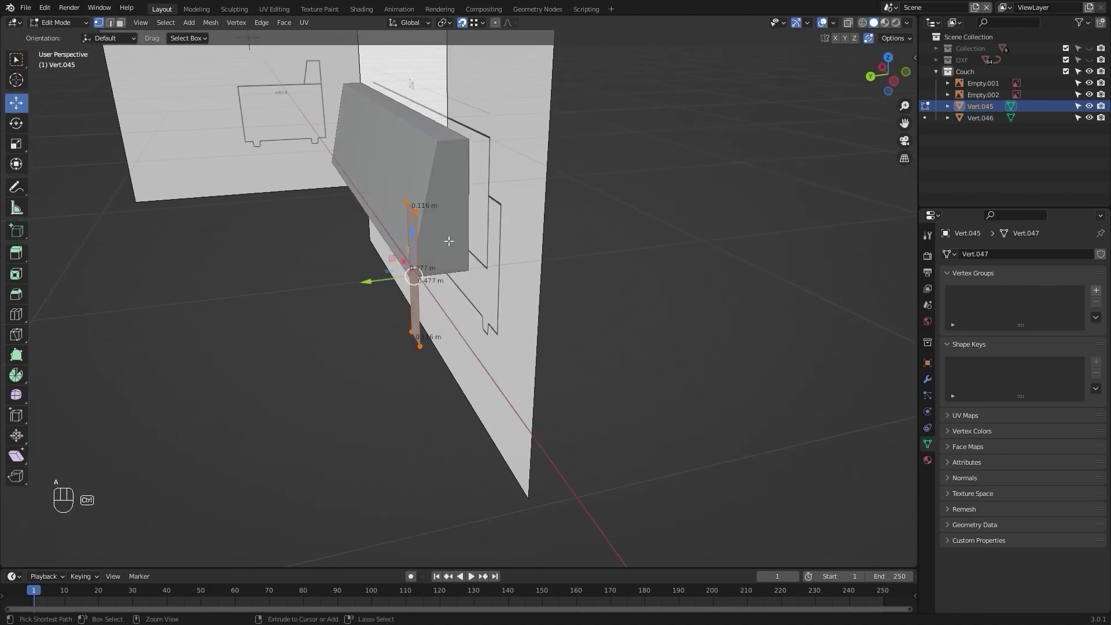
{"action": "key", "text": "ctrl+KP_3"}
{"action": "scroll", "coordinate": [449, 241], "scroll_direction": "up", "scroll_amount": 5}
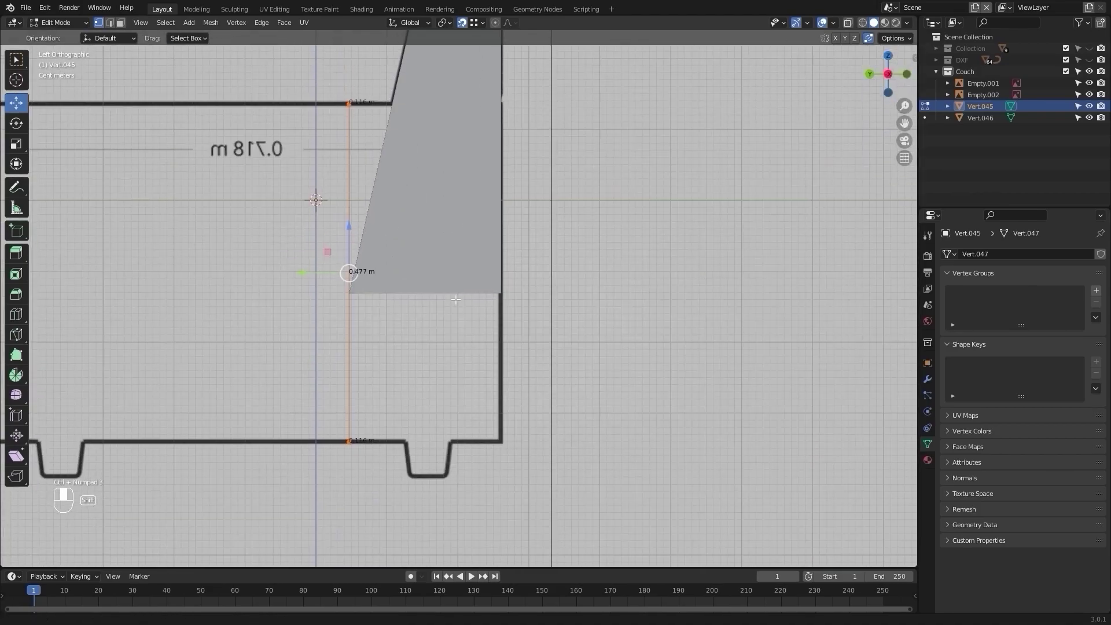
{"action": "left_click_drag", "start_coordinate": [493, 206], "coordinate": [469, 214], "text": "alt+shift"}
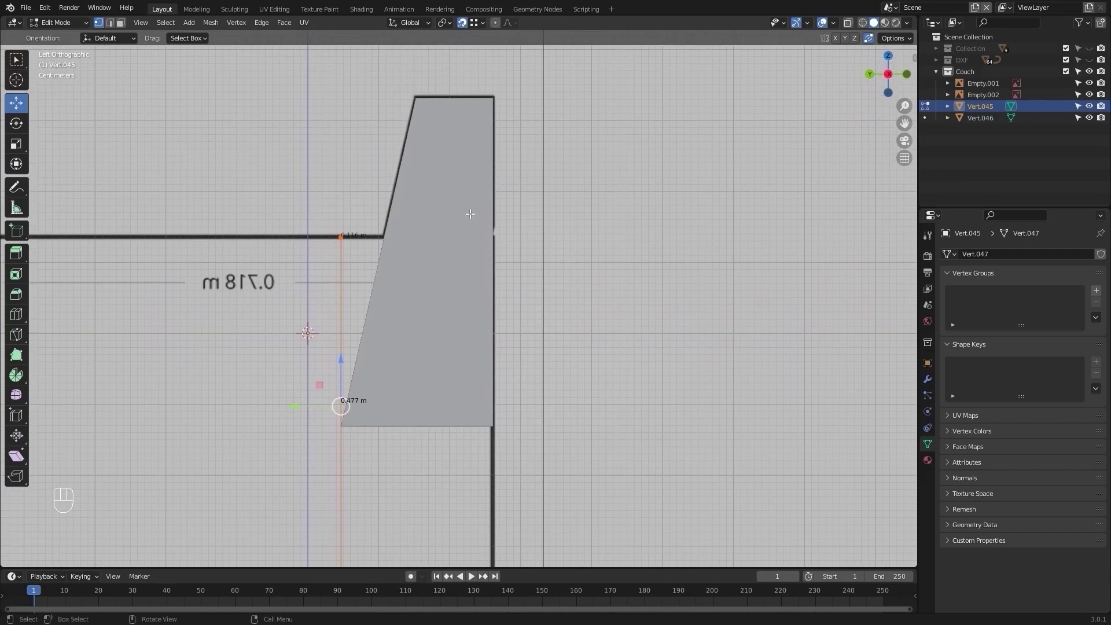
{"action": "key", "text": "g"}
{"action": "key", "text": "y"}
{"action": "left_click", "coordinate": [493, 99]}
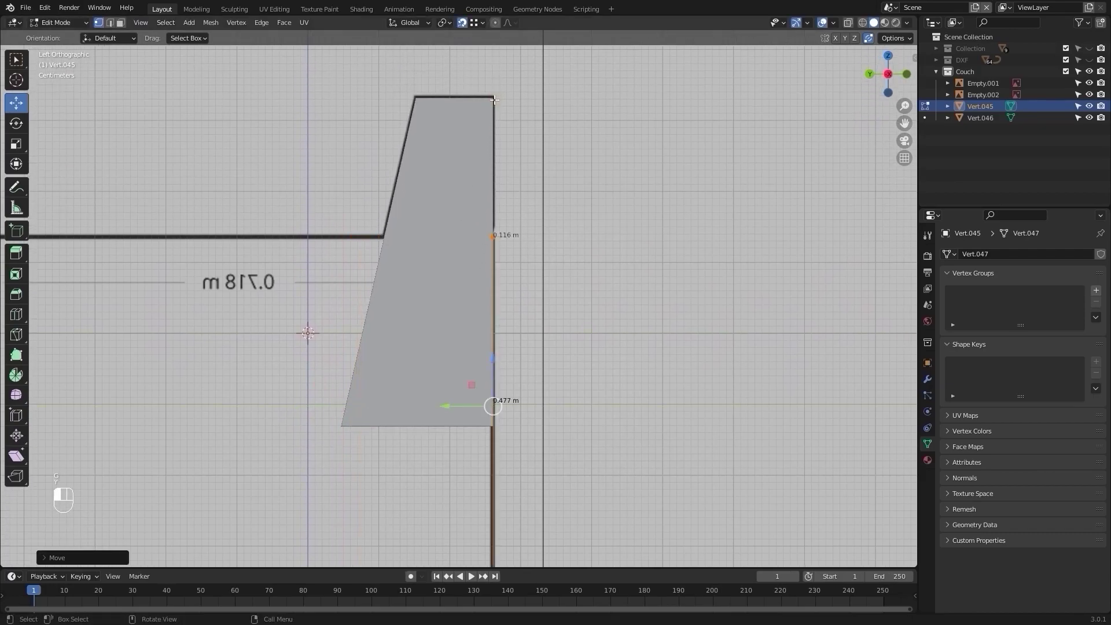
Extrude the armrest face about 0.72 m along Y to the front line of the b.png couch outline
{"action": "scroll", "coordinate": [515, 250], "scroll_direction": "down", "scroll_amount": 1}
{"action": "left_click_drag", "start_coordinate": [516, 251], "coordinate": [516, 165], "text": "alt+shift"}
{"action": "scroll", "coordinate": [518, 184], "scroll_direction": "down", "scroll_amount": 4}
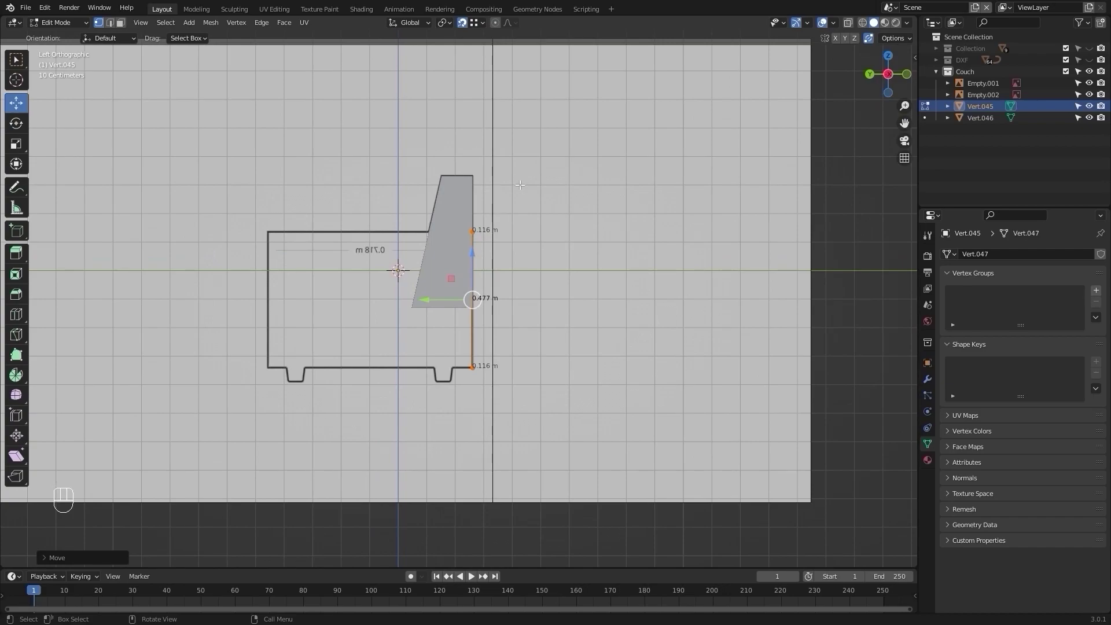
{"action": "scroll", "coordinate": [519, 184], "scroll_direction": "up", "scroll_amount": 1}
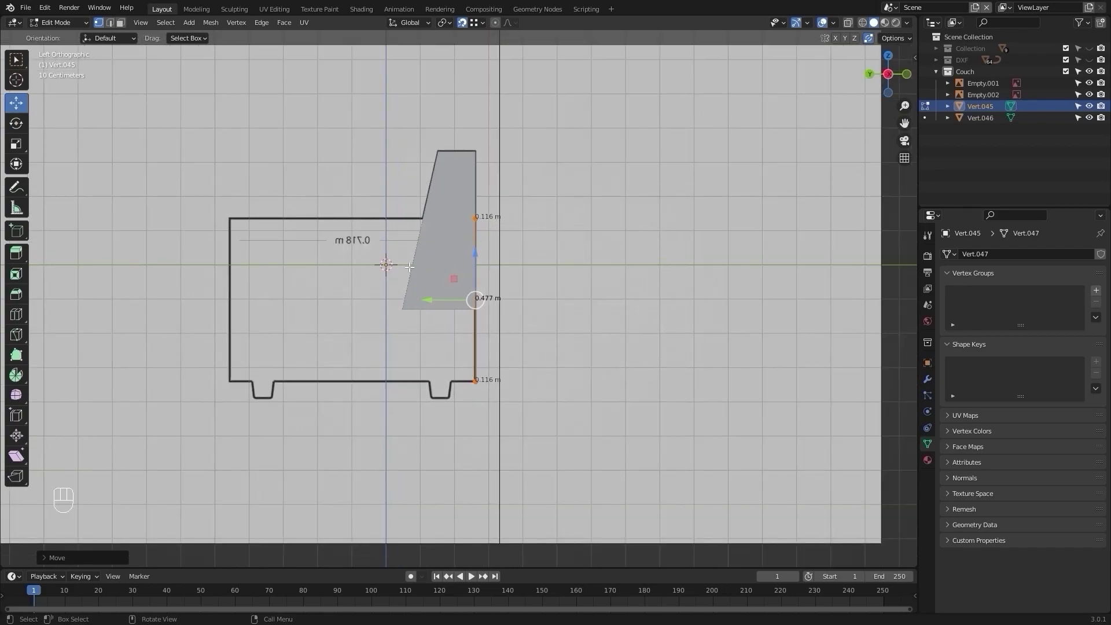
{"action": "key", "text": "e"}
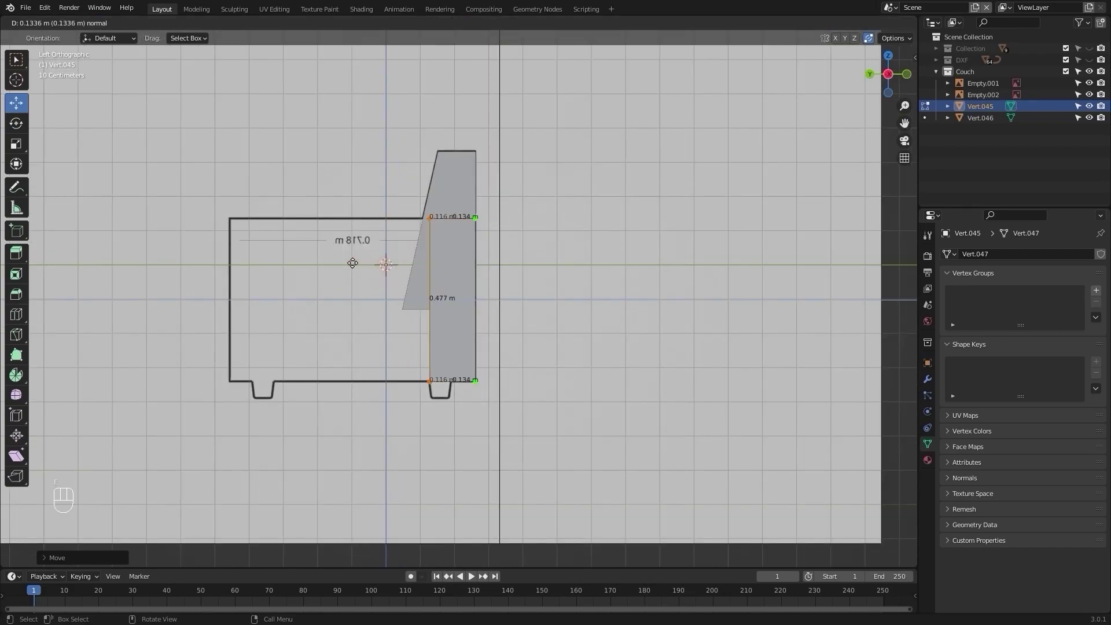
{"action": "key", "text": "y"}
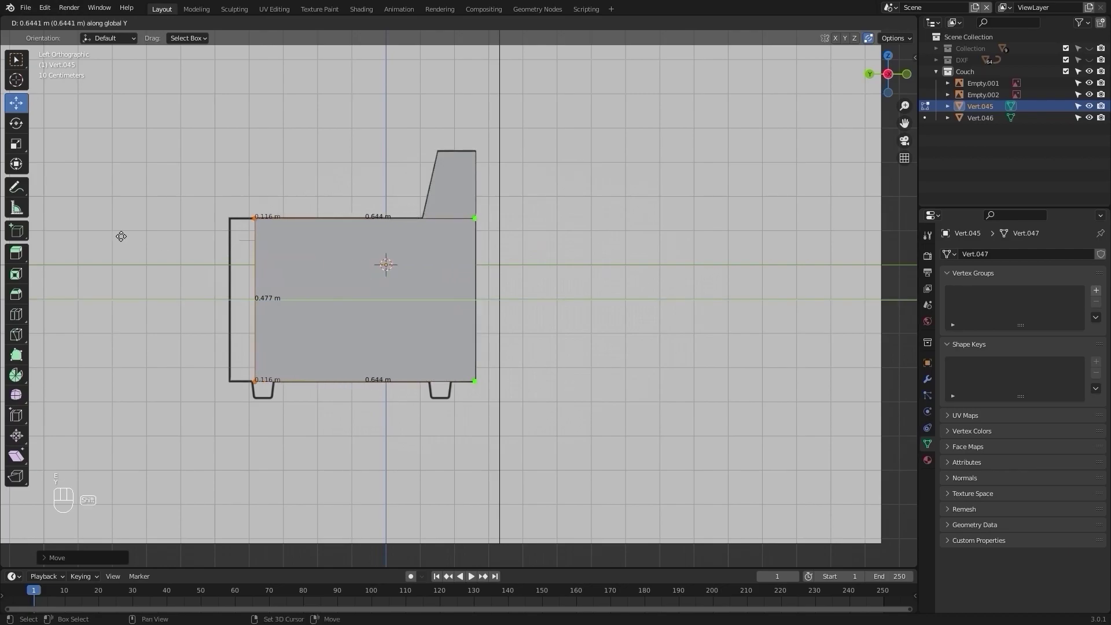
{"action": "left_click", "coordinate": [808, 172]}
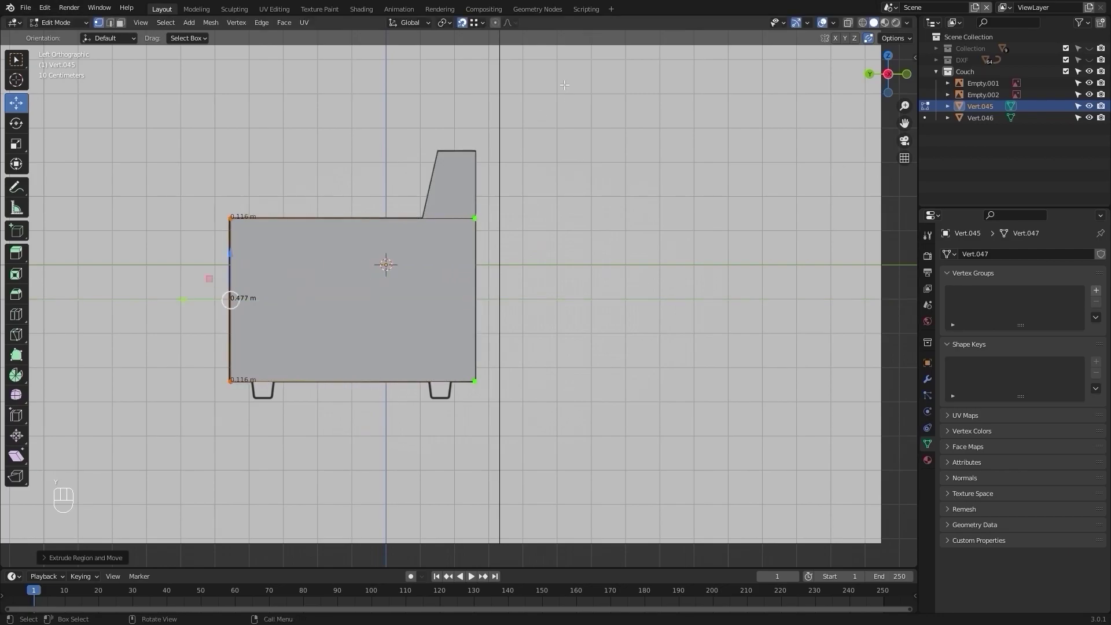
Turn snapping off and move the armrest's front face about 2 mm farther along Y to the centre of the outline's front line
{"action": "left_click", "coordinate": [461, 23]}
{"action": "middle_click_drag", "start_coordinate": [164, 68], "coordinate": [446, 341], "text": "shift"}
{"action": "scroll", "coordinate": [379, 47], "scroll_direction": "up", "scroll_amount": 5}
{"action": "scroll", "coordinate": [375, 233], "scroll_direction": "up", "scroll_amount": 9}
{"action": "scroll", "coordinate": [375, 234], "scroll_direction": "up", "scroll_amount": 1}
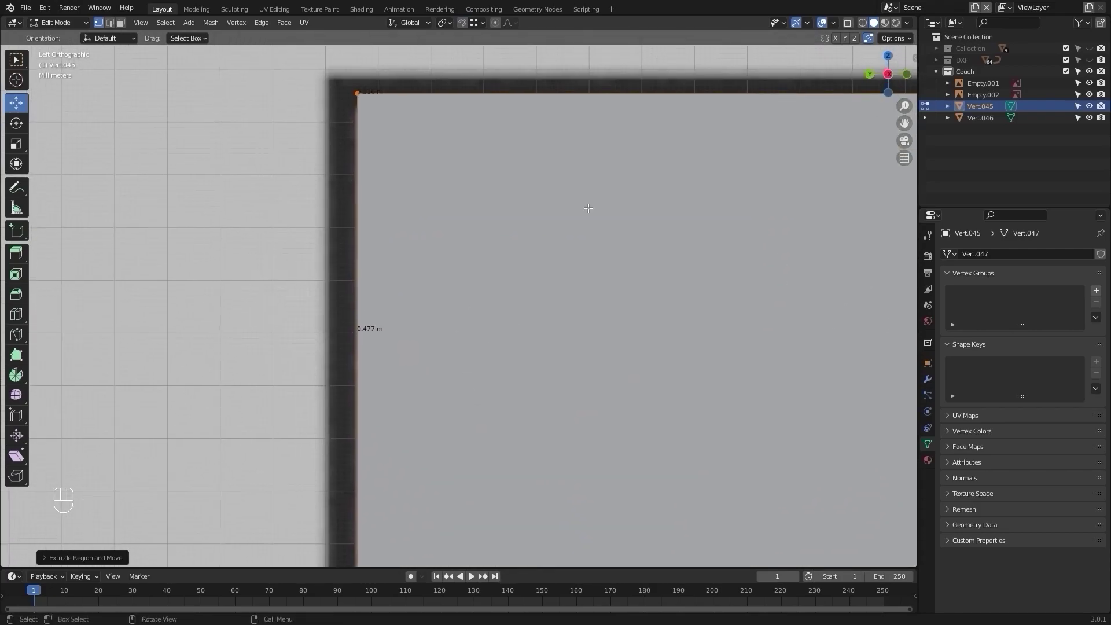
{"action": "key", "text": "g"}
{"action": "key", "text": "y"}
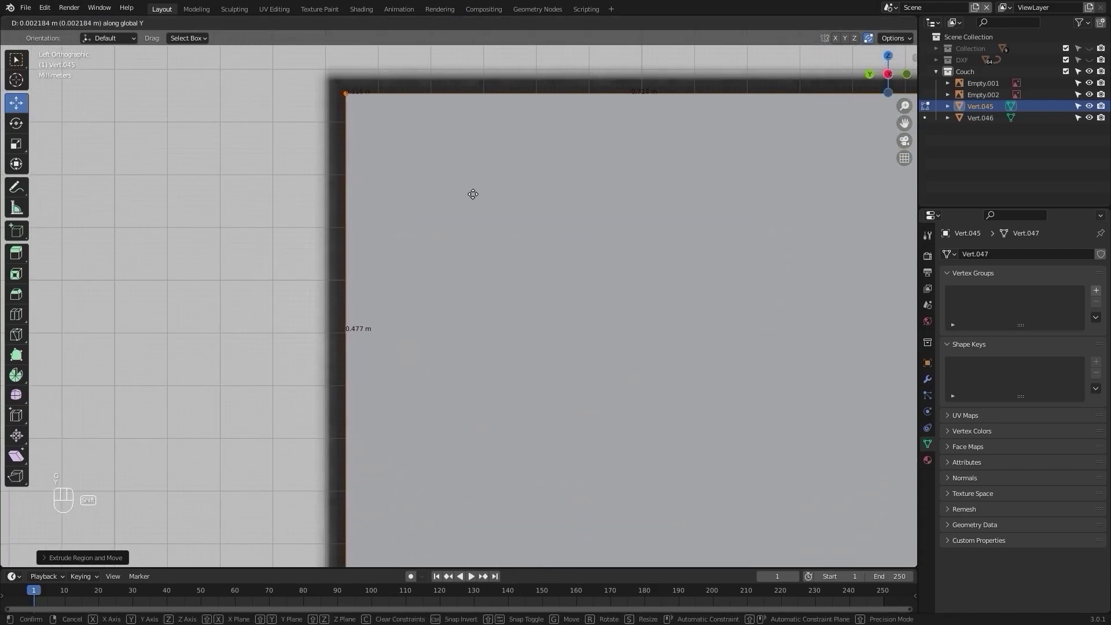
{"action": "left_click", "coordinate": [453, 187]}
{"action": "scroll", "coordinate": [451, 189], "scroll_direction": "down", "scroll_amount": 3}
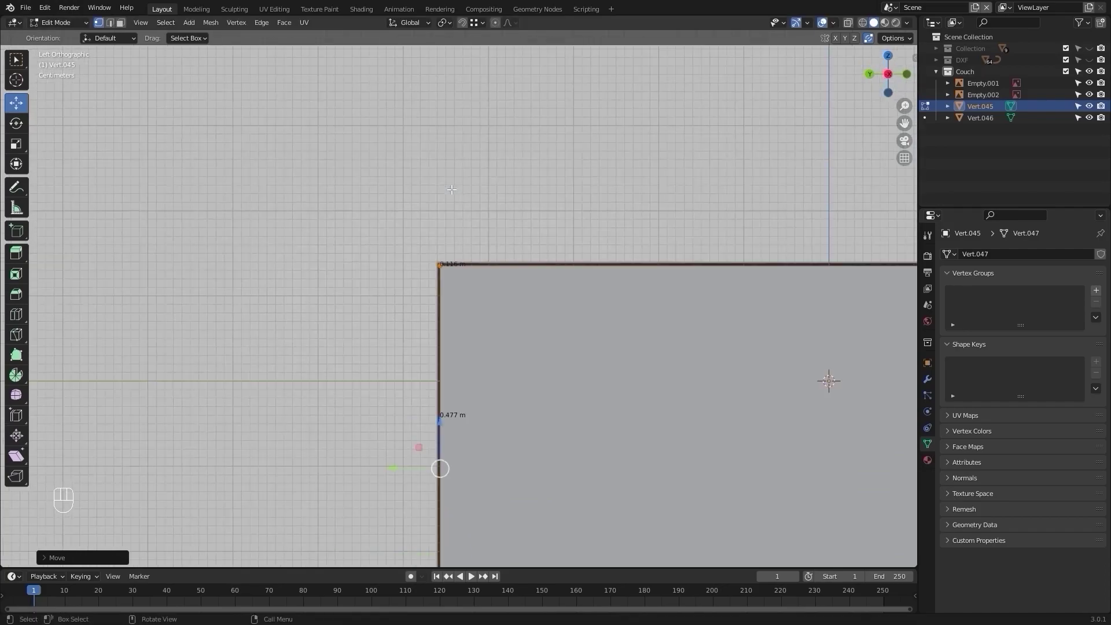
In the back view, duplicate the whole armrest along X to the opposite end of the couch, just outside the armrest outline
{"action": "scroll", "coordinate": [452, 190], "scroll_direction": "down", "scroll_amount": 4}
{"action": "middle_click_drag", "start_coordinate": [612, 200], "coordinate": [460, 157], "text": "shift"}
{"action": "scroll", "coordinate": [677, 266], "scroll_direction": "down", "scroll_amount": 2}
{"action": "mouse_move", "coordinate": [678, 262]}
{"action": "middle_mouse_down"}
{"action": "mouse_move", "coordinate": [682, 253]}
{"action": "mouse_move", "coordinate": [652, 254]}
{"action": "mouse_move", "coordinate": [686, 248]}
{"action": "middle_mouse_up"}
{"action": "key", "text": "ctrl+KP_1"}
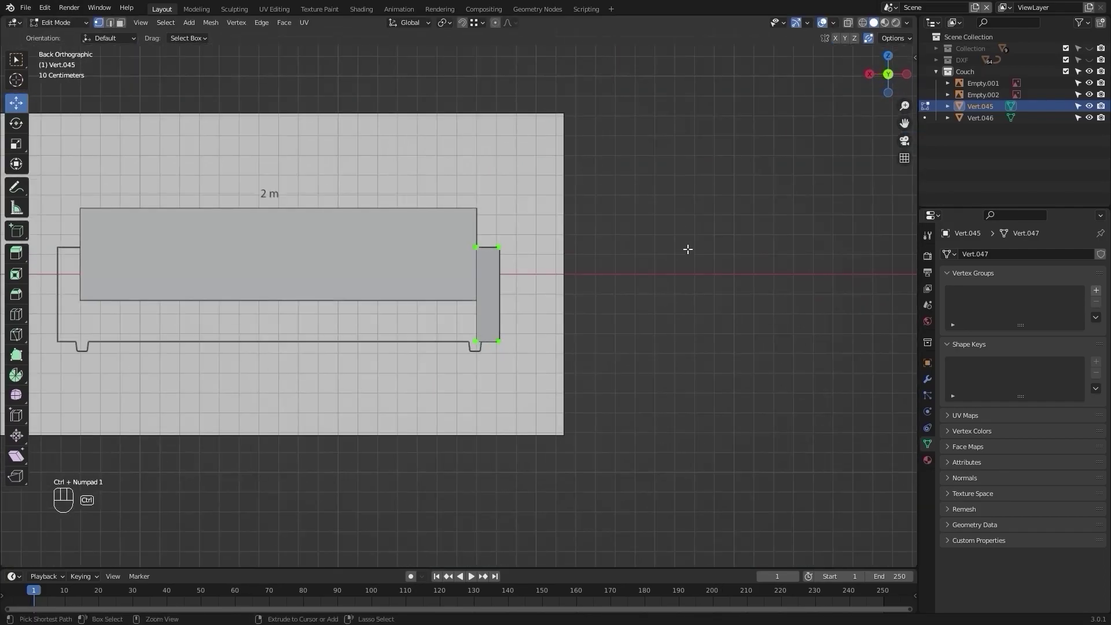
{"action": "scroll", "coordinate": [668, 248], "scroll_direction": "up", "scroll_amount": 2}
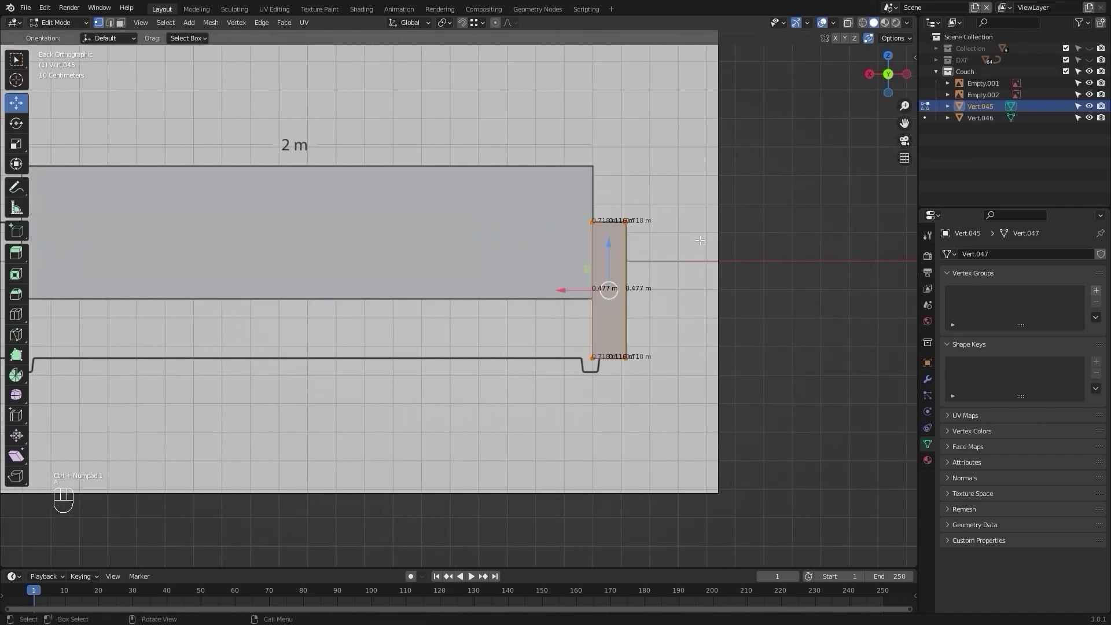
{"action": "scroll", "coordinate": [700, 240], "scroll_direction": "down", "scroll_amount": 4}
{"action": "key", "text": "shift+d"}
{"action": "key", "text": "x"}
{"action": "left_click", "coordinate": [256, 237]}
{"action": "scroll", "coordinate": [332, 337], "scroll_direction": "up", "scroll_amount": 3}
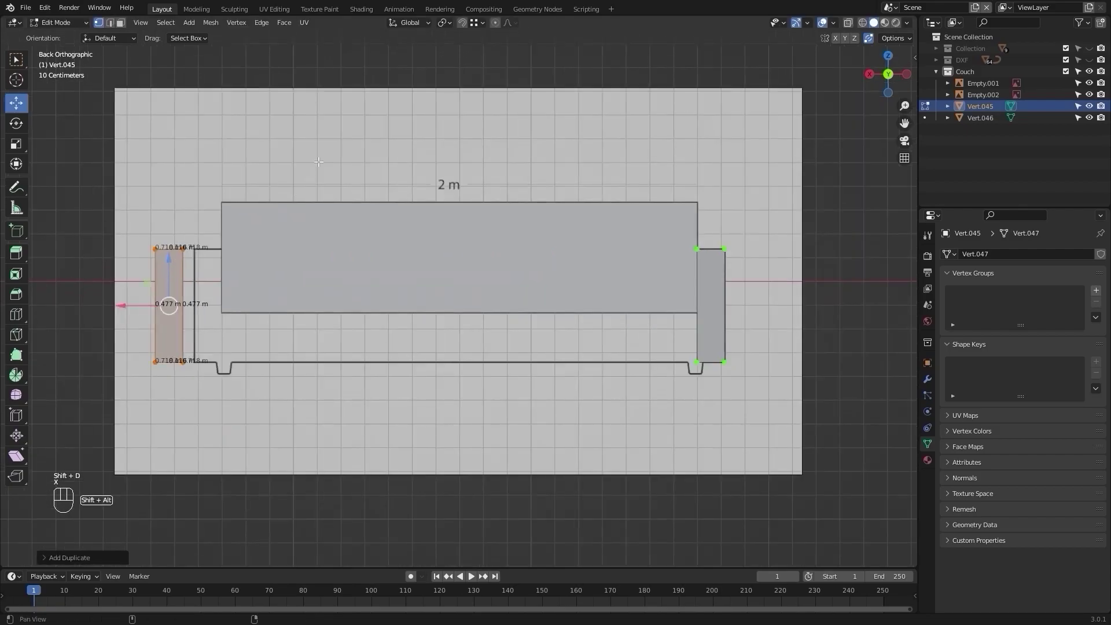
Turn snapping on and move the duplicated armrest along X, snapping its inner side to the backrest's end
{"action": "left_click", "coordinate": [462, 23]}
{"action": "scroll", "coordinate": [405, 243], "scroll_direction": "up", "scroll_amount": 4}
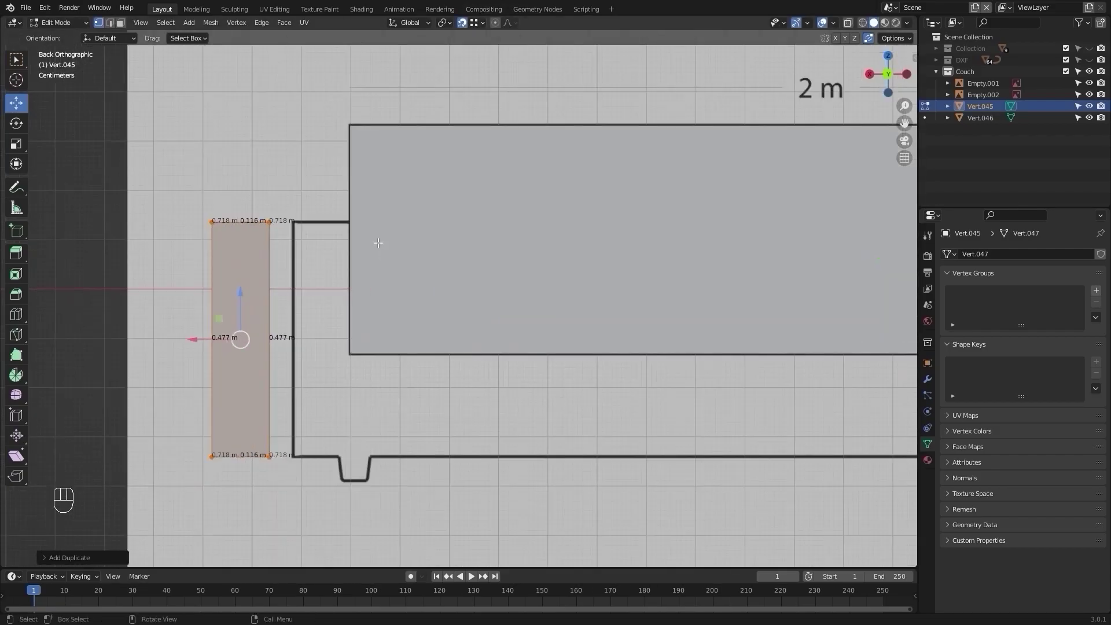
{"action": "key", "text": "g"}
{"action": "key", "text": "x"}
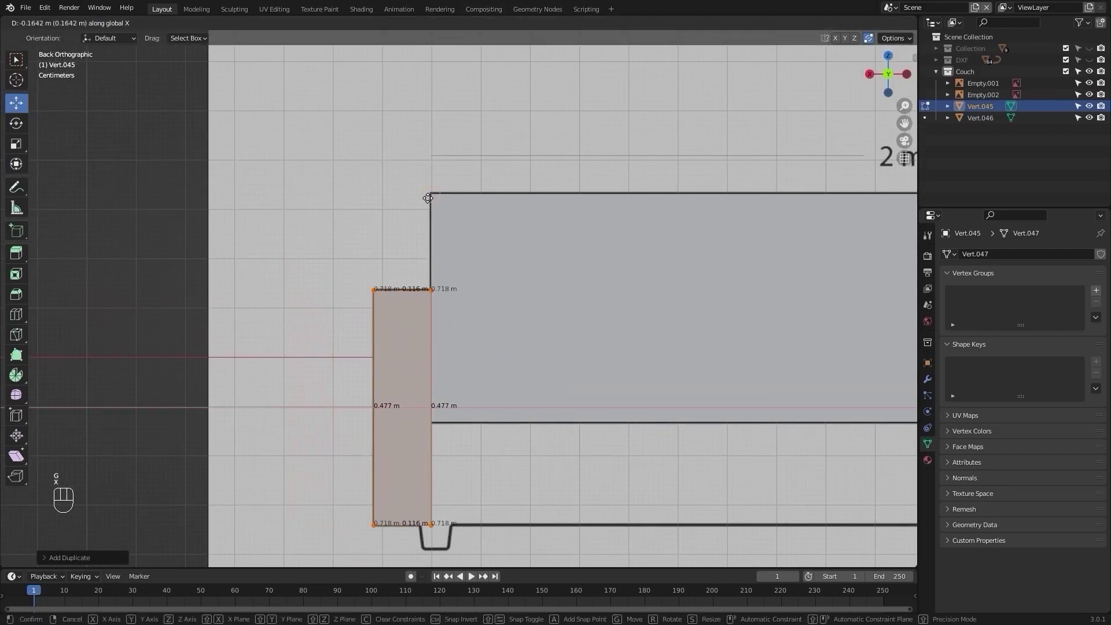
{"action": "left_click", "coordinate": [428, 198]}
{"action": "scroll", "coordinate": [569, 333], "scroll_direction": "down", "scroll_amount": 4}
{"action": "middle_click_drag", "start_coordinate": [569, 333], "coordinate": [475, 294], "text": "shift"}
{"action": "left_click", "coordinate": [505, 362]}
{"action": "scroll", "coordinate": [515, 365], "scroll_direction": "down", "scroll_amount": 4}
{"action": "middle_click_drag", "start_coordinate": [526, 365], "coordinate": [464, 325], "text": "shift"}
{"action": "scroll", "coordinate": [456, 350], "scroll_direction": "up", "scroll_amount": 2}
{"action": "key", "text": "Tab"}
{"action": "key", "text": "ctrl+KP_1"}
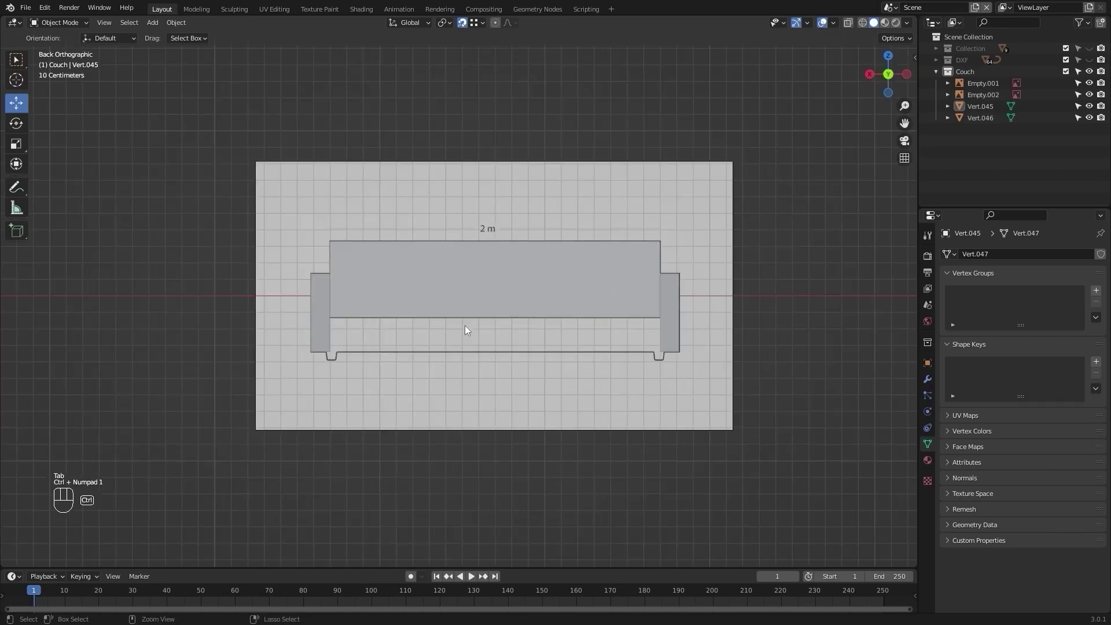
In the back view, duplicate the copied armrest's lower inner corner vertex and separate the duplicate into its own object
{"action": "scroll", "coordinate": [371, 332], "scroll_direction": "up", "scroll_amount": 3}
{"action": "left_click", "coordinate": [231, 363]}
{"action": "key", "text": "Tab"}
{"action": "middle_click_drag", "start_coordinate": [404, 376], "coordinate": [402, 359], "text": "shift"}
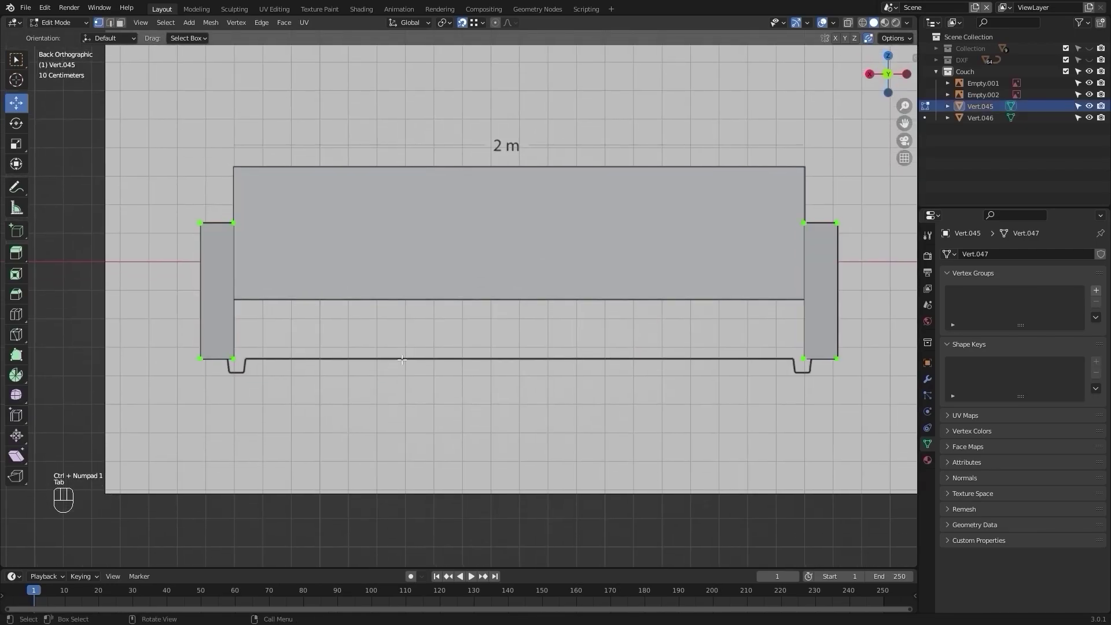
{"action": "scroll", "coordinate": [245, 364], "scroll_direction": "up", "scroll_amount": 2}
{"action": "middle_click_drag", "start_coordinate": [245, 364], "coordinate": [365, 325], "text": "shift"}
{"action": "key", "text": "shift+d"}
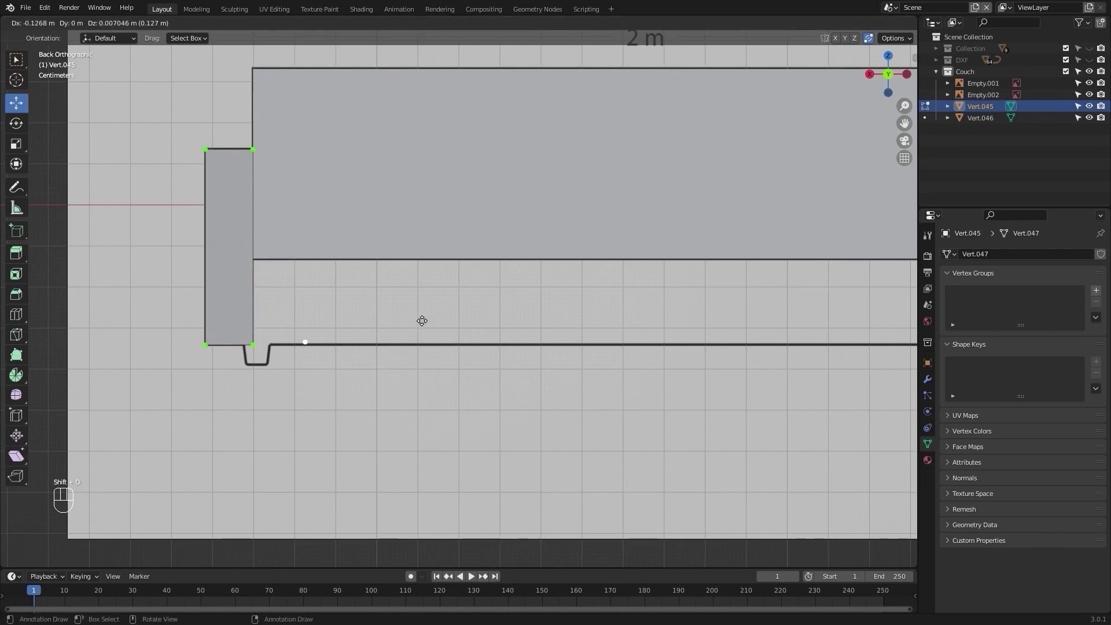
{"action": "key", "text": "p"}
{"action": "left_click", "coordinate": [433, 315]}
{"action": "key", "text": "z"}
{"action": "key", "text": "Tab"}
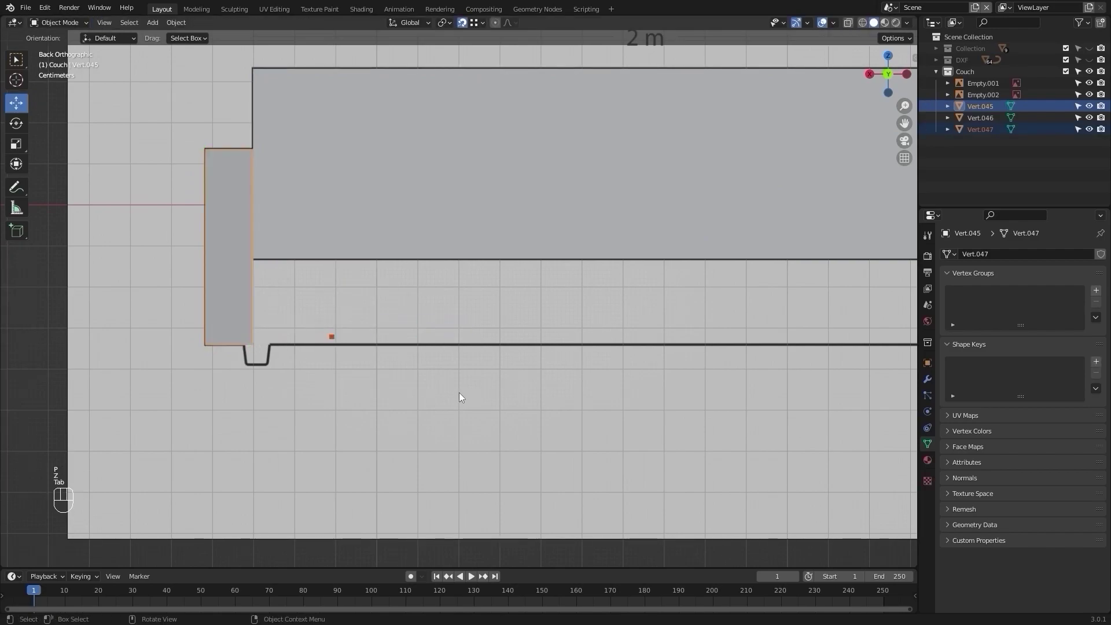
Edit the separated vertex object and move its vertex along X, snapping it to the armrest's inner edge
{"action": "left_click", "coordinate": [329, 337]}
{"action": "left_click", "coordinate": [333, 336]}
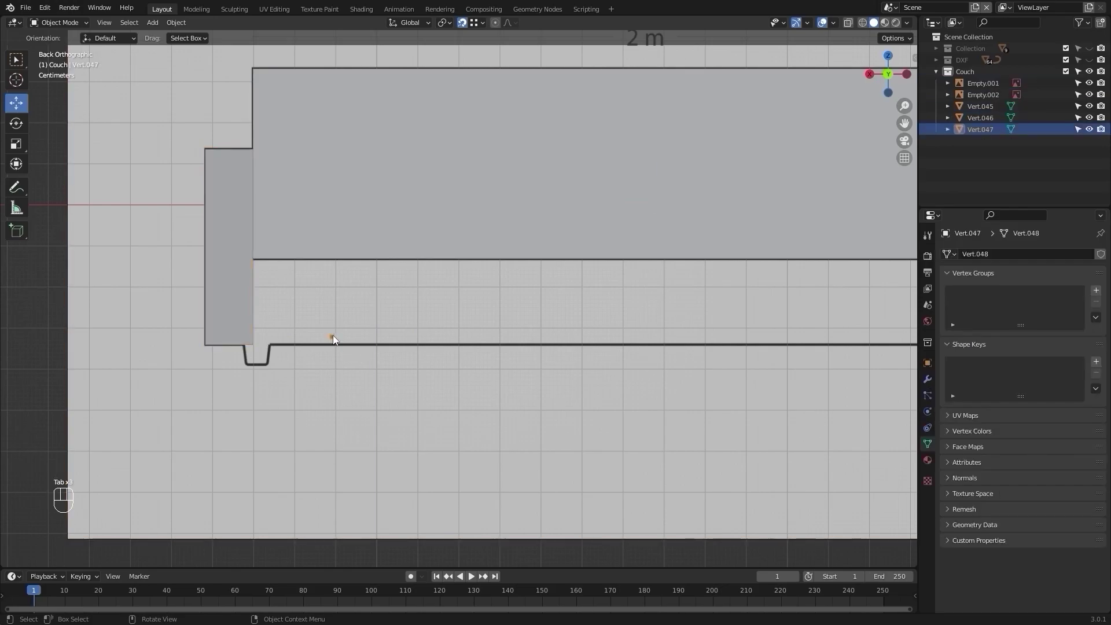
{"action": "key", "text": "Tab"}
{"action": "key", "text": "a"}
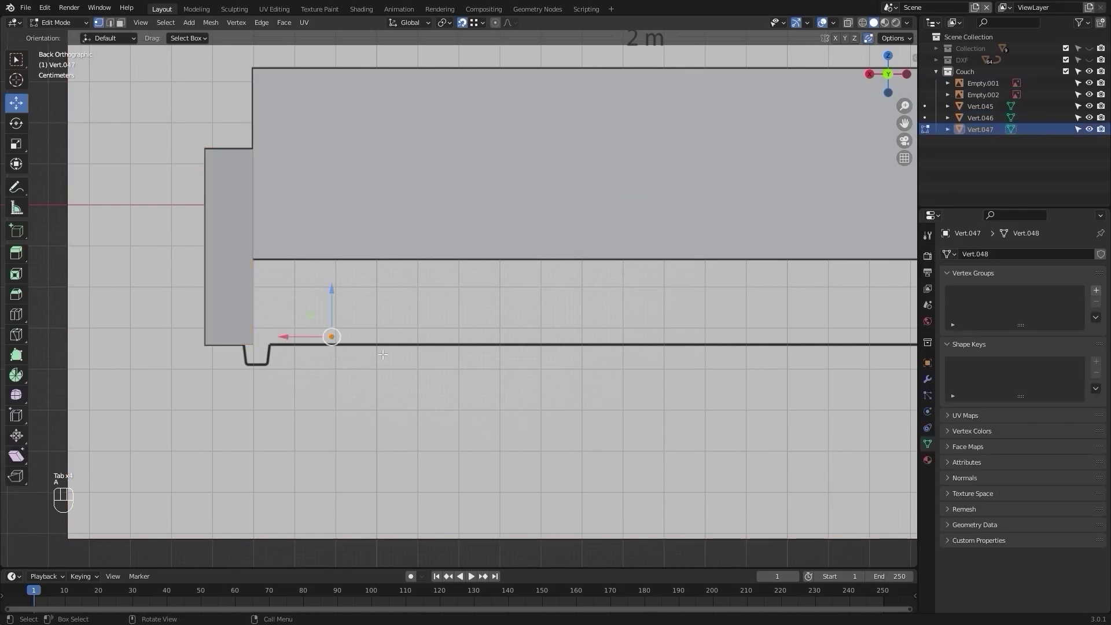
{"action": "scroll", "coordinate": [382, 354], "scroll_direction": "down", "scroll_amount": 4}
{"action": "left_click_drag", "start_coordinate": [521, 347], "coordinate": [387, 344], "text": "alt+shift"}
{"action": "scroll", "coordinate": [521, 336], "scroll_direction": "up", "scroll_amount": 2}
{"action": "left_click_drag", "start_coordinate": [609, 334], "coordinate": [469, 324], "text": "alt+shift"}
{"action": "scroll", "coordinate": [470, 324], "scroll_direction": "up", "scroll_amount": 2}
{"action": "left_click_drag", "start_coordinate": [110, 325], "coordinate": [585, 355], "text": "alt+shift"}
{"action": "left_click_drag", "start_coordinate": [394, 354], "coordinate": [535, 354], "text": "alt+shift"}
{"action": "scroll", "coordinate": [407, 398], "scroll_direction": "up", "scroll_amount": 3}
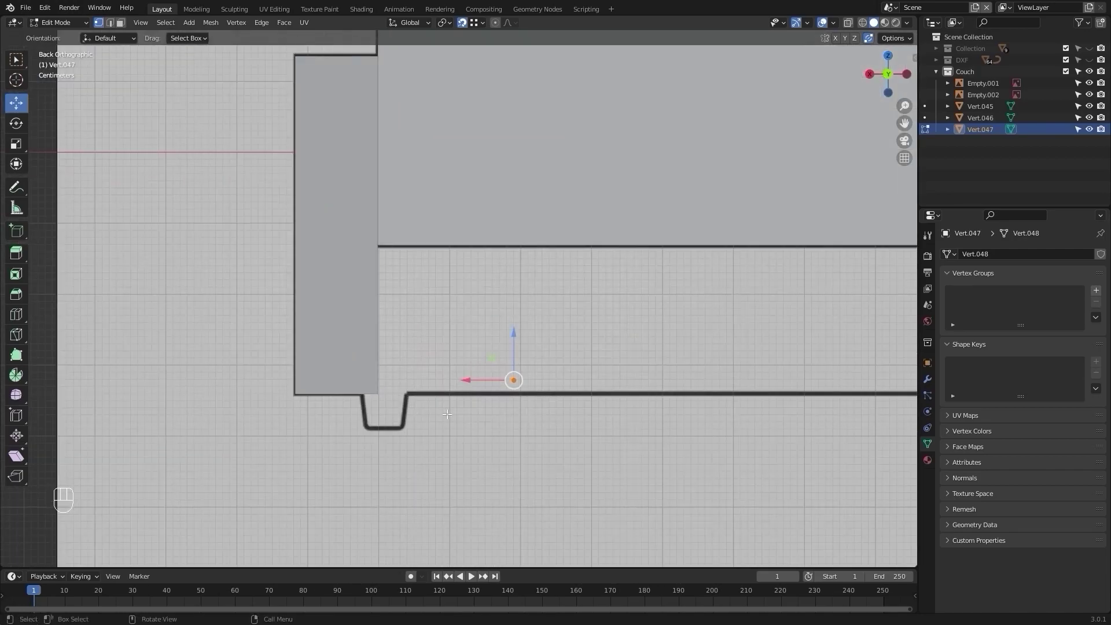
{"action": "key", "text": "g"}
{"action": "key", "text": "x"}
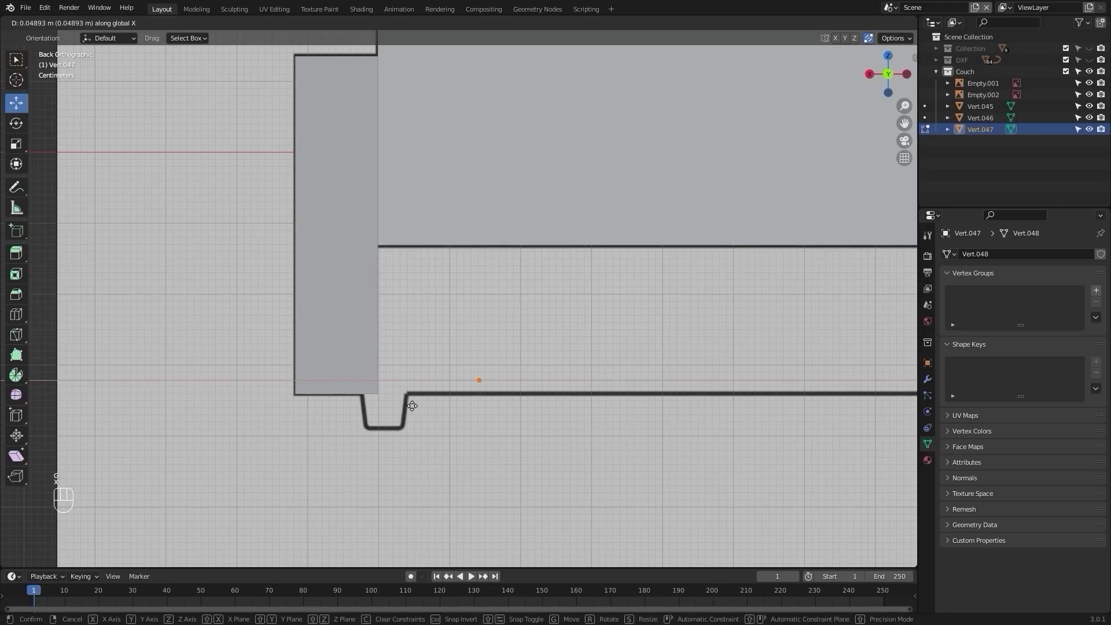
{"action": "left_click", "coordinate": [372, 396]}
Move the vertex along Z, snapping it to the armrest's lower inner corner
{"action": "scroll", "coordinate": [406, 416], "scroll_direction": "up", "scroll_amount": 7}
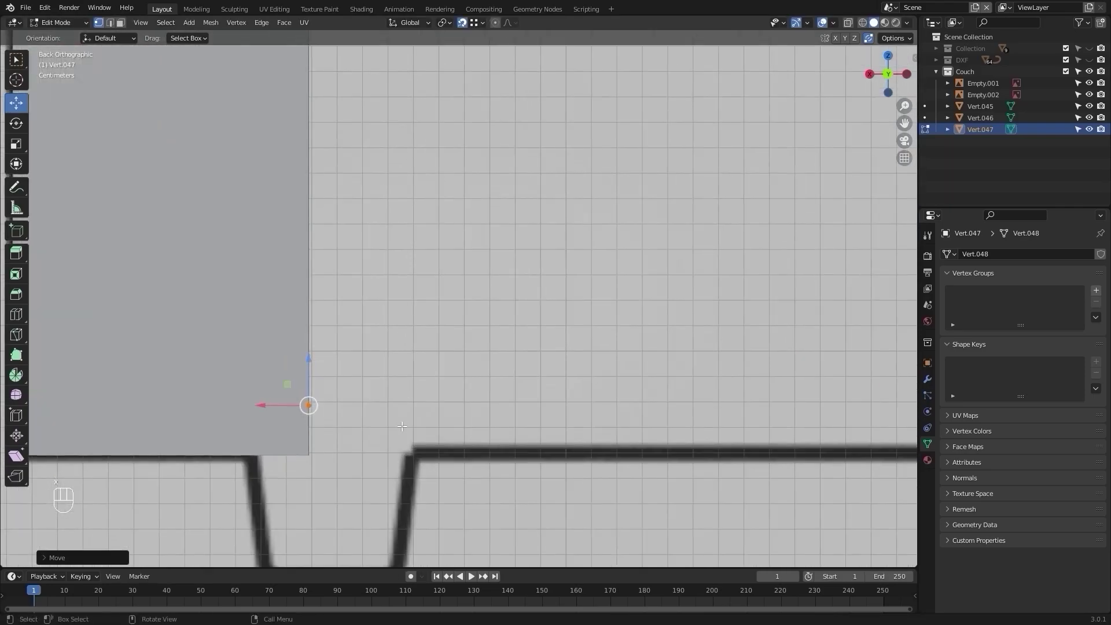
{"action": "key", "text": "g"}
{"action": "key", "text": "z"}
{"action": "left_click", "coordinate": [309, 456]}
{"action": "scroll", "coordinate": [378, 393], "scroll_direction": "down", "scroll_amount": 5}
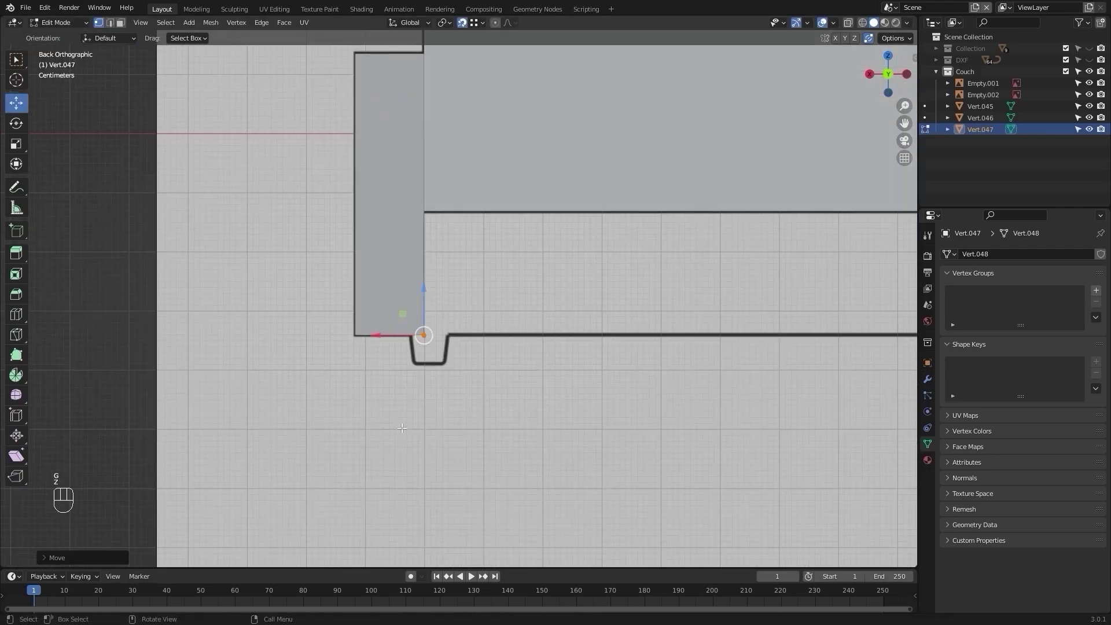
{"action": "scroll", "coordinate": [378, 375], "scroll_direction": "down", "scroll_amount": 3}
Extrude the vertex 0.21 m up along Z to the backrest's lower edge
{"action": "scroll", "coordinate": [481, 372], "scroll_direction": "up", "scroll_amount": 8}
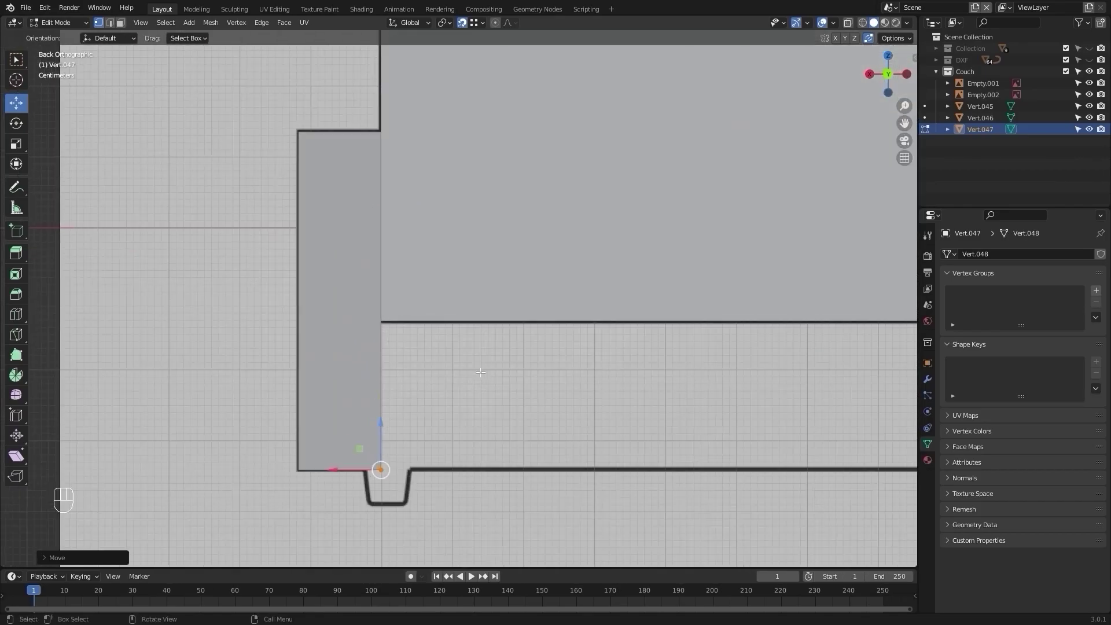
{"action": "scroll", "coordinate": [390, 403], "scroll_direction": "up", "scroll_amount": 2}
{"action": "key", "text": "e"}
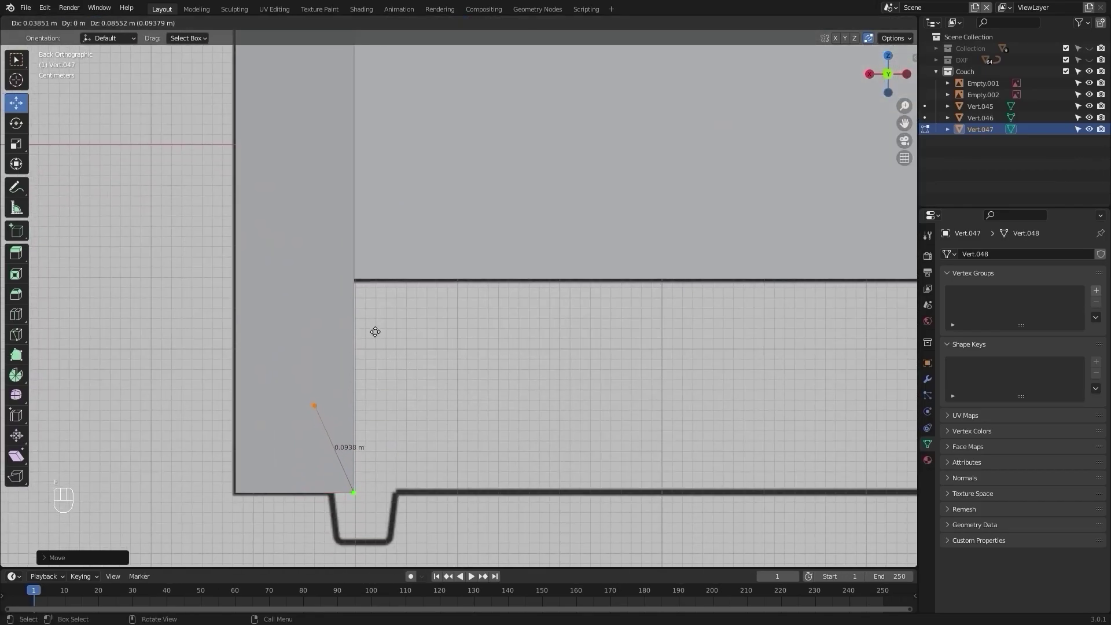
{"action": "left_click", "coordinate": [356, 286]}
Extrude the upper vertex along X toward the opposite armrest
{"action": "scroll", "coordinate": [409, 288], "scroll_direction": "down", "scroll_amount": 6}
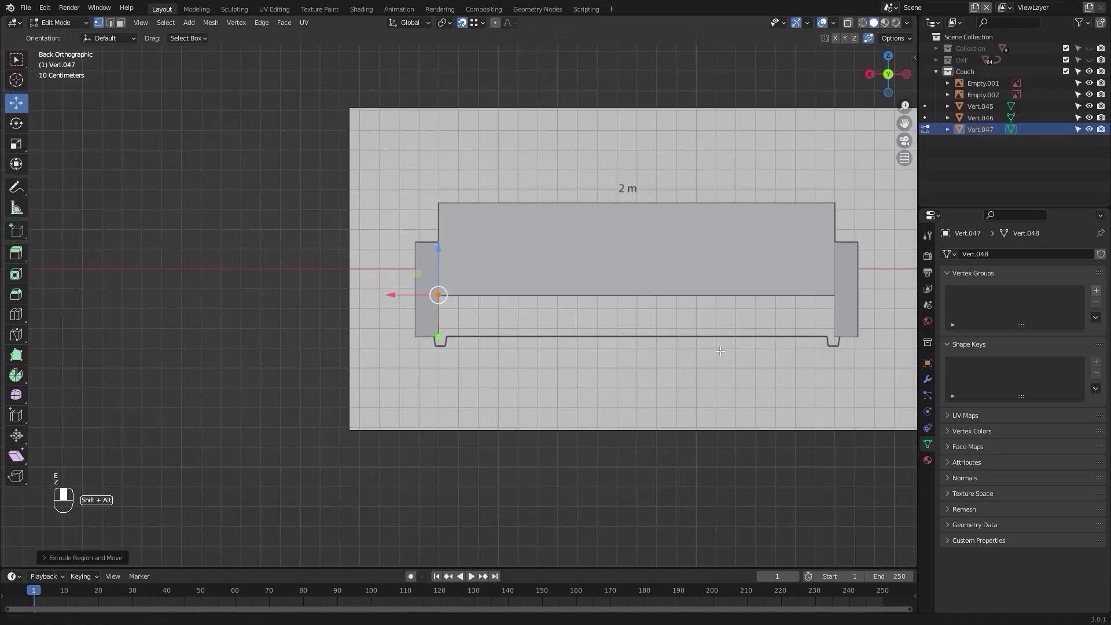
{"action": "scroll", "coordinate": [442, 295], "scroll_direction": "up", "scroll_amount": 4}
{"action": "scroll", "coordinate": [399, 347], "scroll_direction": "down", "scroll_amount": 1}
{"action": "scroll", "coordinate": [450, 346], "scroll_direction": "up", "scroll_amount": 3}
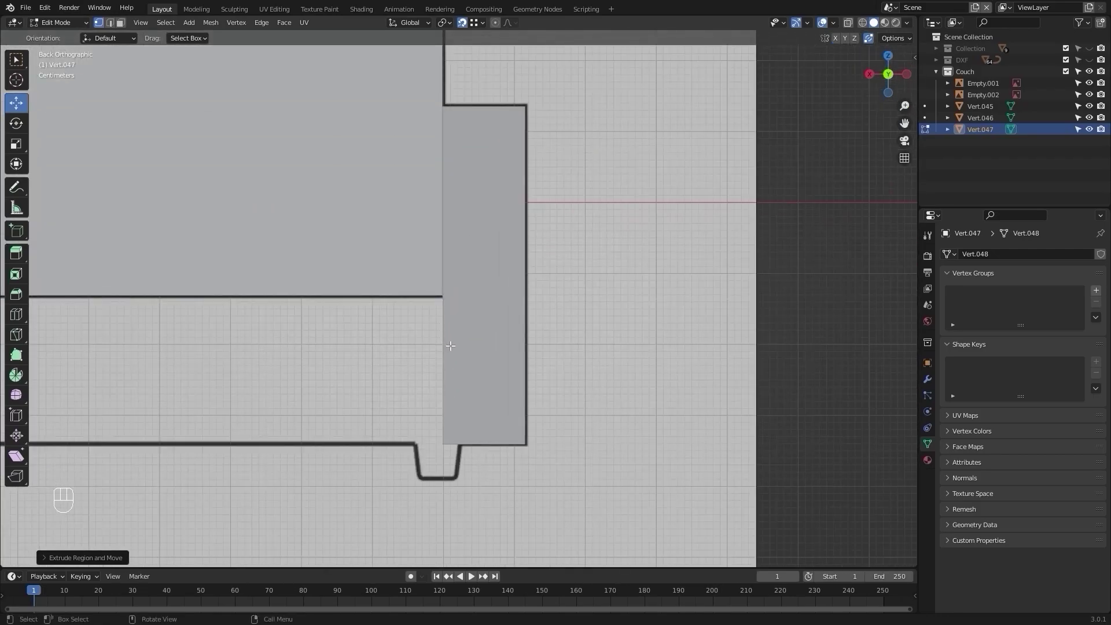
{"action": "key", "text": "e"}
{"action": "key", "text": "x"}
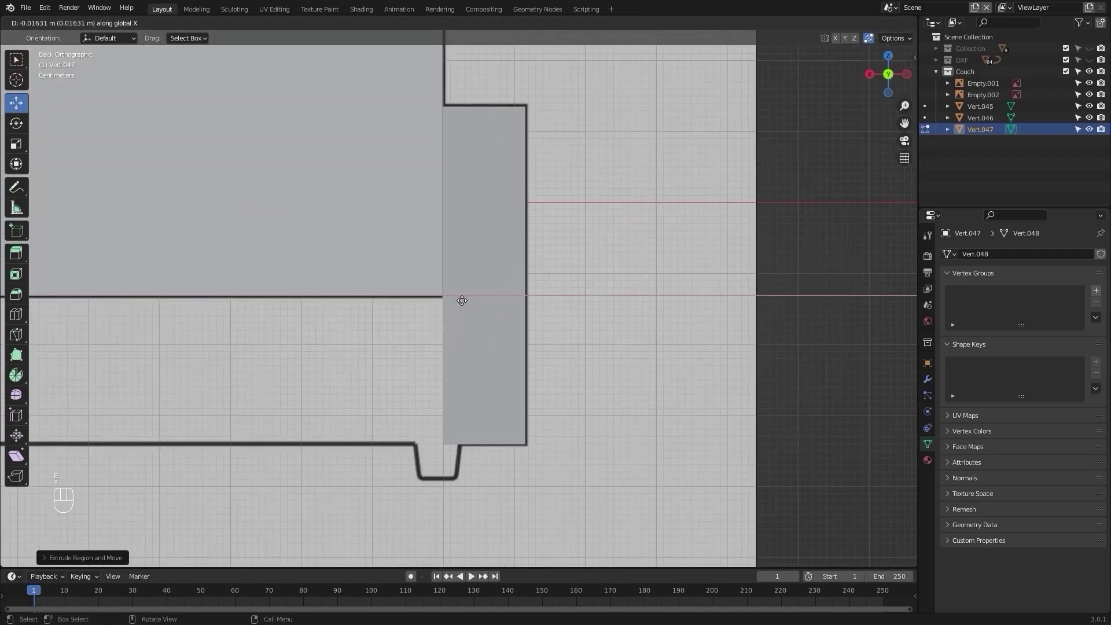
{"action": "left_click", "coordinate": [444, 294]}
Move the extruded vertex along X, snapping it to the opposite armrest's inner edge for a 2 m long edge
{"action": "scroll", "coordinate": [445, 296], "scroll_direction": "down", "scroll_amount": 7}
{"action": "middle_click_drag", "start_coordinate": [383, 296], "coordinate": [490, 296], "text": "shift"}
{"action": "key", "text": "g"}
{"action": "key", "text": "x"}
{"action": "left_click", "coordinate": [773, 302]}
{"action": "scroll", "coordinate": [596, 305], "scroll_direction": "up", "scroll_amount": 7}
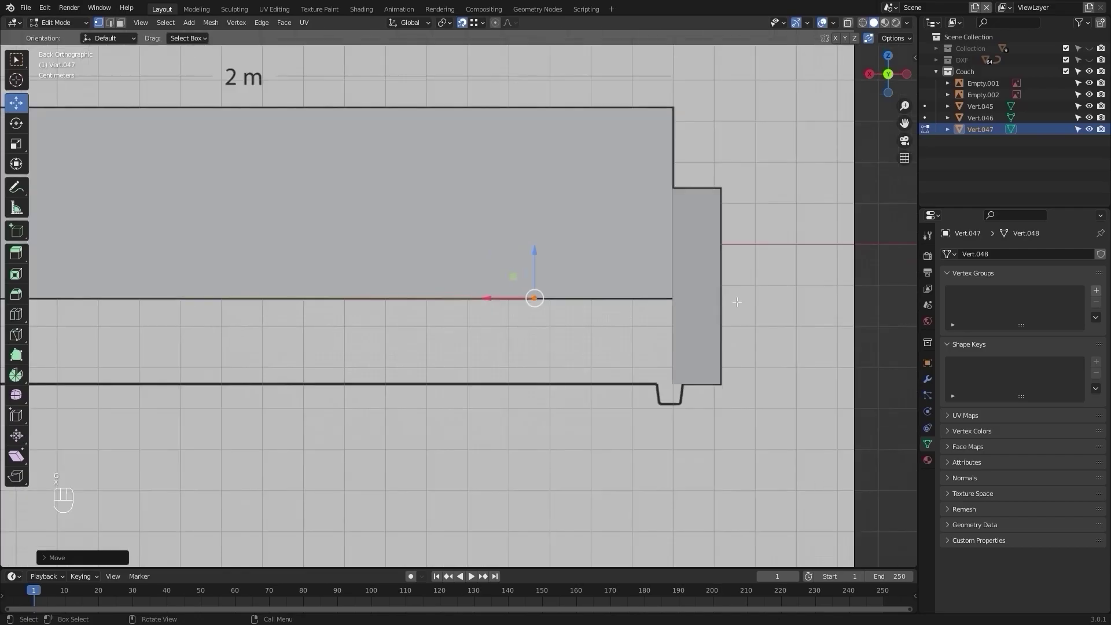
{"action": "key", "text": "g"}
{"action": "key", "text": "x"}
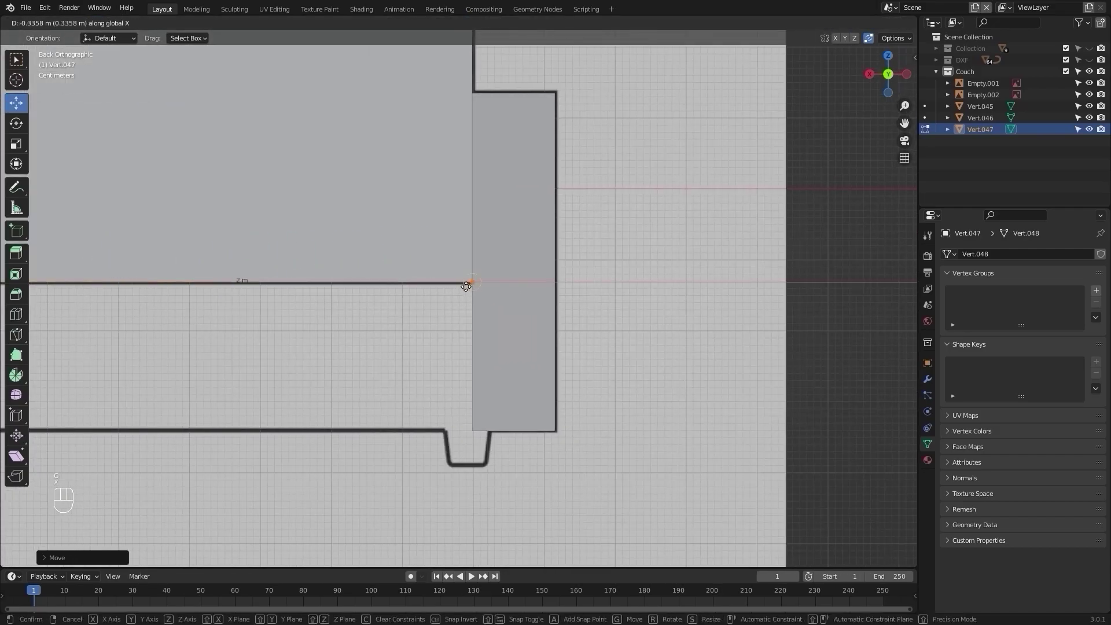
{"action": "left_click", "coordinate": [467, 288]}
Extrude the end vertex 0.21 m down along Z to the opposite armrest's bottom edge
{"action": "scroll", "coordinate": [462, 294], "scroll_direction": "down", "scroll_amount": 3}
{"action": "middle_click_drag", "start_coordinate": [448, 343], "coordinate": [469, 327], "text": "alt+shift"}
{"action": "scroll", "coordinate": [465, 313], "scroll_direction": "up", "scroll_amount": 3}
{"action": "key", "text": "g"}
{"action": "key", "text": "z"}
{"action": "left_click", "coordinate": [500, 392]}
Extrude the lower vertex 2 m along X back to the first vertex to close the base rectangle
{"action": "scroll", "coordinate": [501, 390], "scroll_direction": "down", "scroll_amount": 8}
{"action": "middle_click_drag", "start_coordinate": [500, 381], "coordinate": [547, 366], "text": "alt"}
{"action": "scroll", "coordinate": [515, 371], "scroll_direction": "up", "scroll_amount": 1}
{"action": "middle_click_drag", "start_coordinate": [459, 386], "coordinate": [463, 392]}
{"action": "key", "text": "e"}
{"action": "key", "text": "x"}
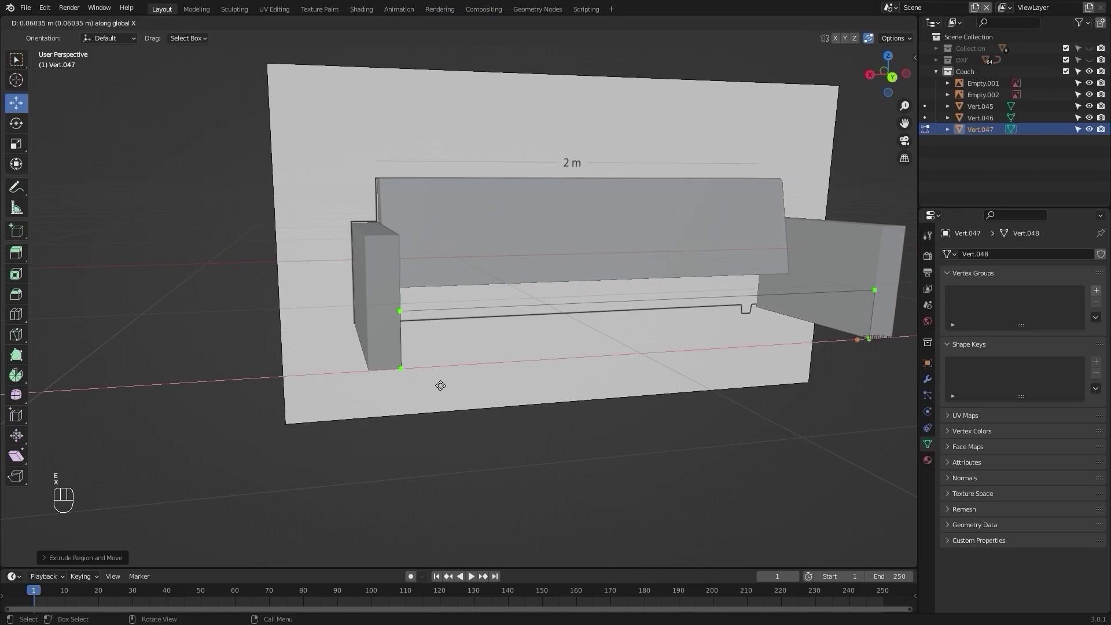
{"action": "key", "text": "Return"}
Fill the base rectangle with a face and extrude it along Y to the armrest's rear edge
{"action": "middle_click_drag", "start_coordinate": [397, 366], "coordinate": [489, 397]}
{"action": "key", "text": "a"}
{"action": "key", "text": "f"}
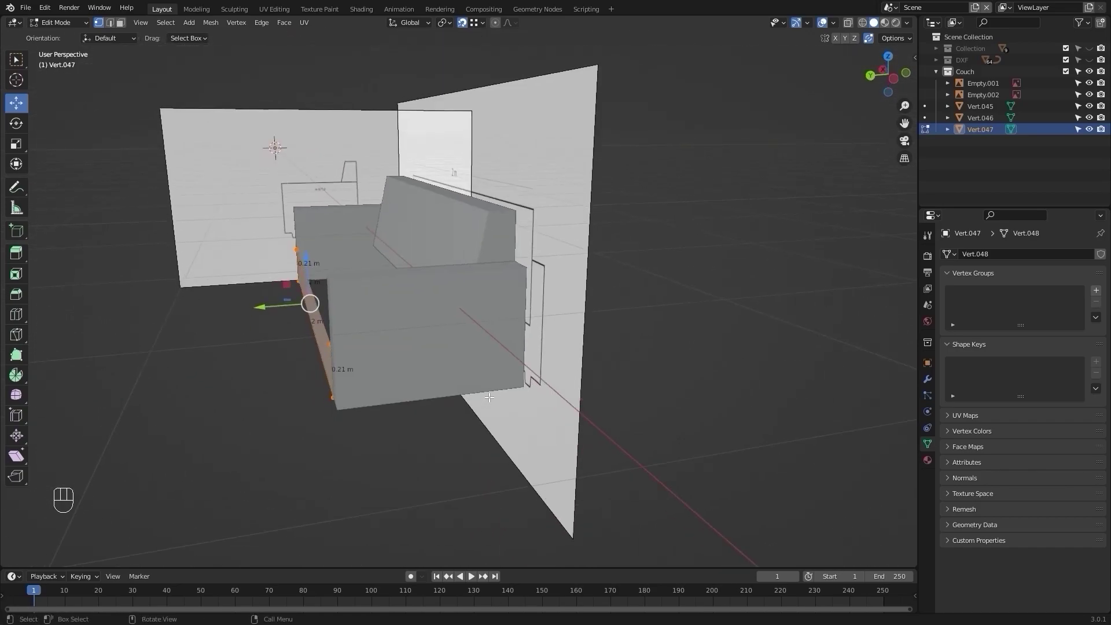
{"action": "key", "text": "e"}
{"action": "key", "text": "y"}
{"action": "left_click", "coordinate": [524, 388]}
{"action": "middle_click_drag", "start_coordinate": [526, 389], "coordinate": [583, 400], "text": "alt"}
In the back view, duplicate the seat base's lower corner vertex above the leg outline and separate it into its own object
{"action": "key", "text": "Tab"}
{"action": "key", "text": "KP_1"}
{"action": "key", "text": "ctrl+KP_1"}
{"action": "left_click", "coordinate": [557, 325]}
{"action": "scroll", "coordinate": [627, 374], "scroll_direction": "up", "scroll_amount": 1}
{"action": "middle_click_drag", "start_coordinate": [647, 384], "coordinate": [552, 356], "text": "shift"}
{"action": "key", "text": "Tab"}
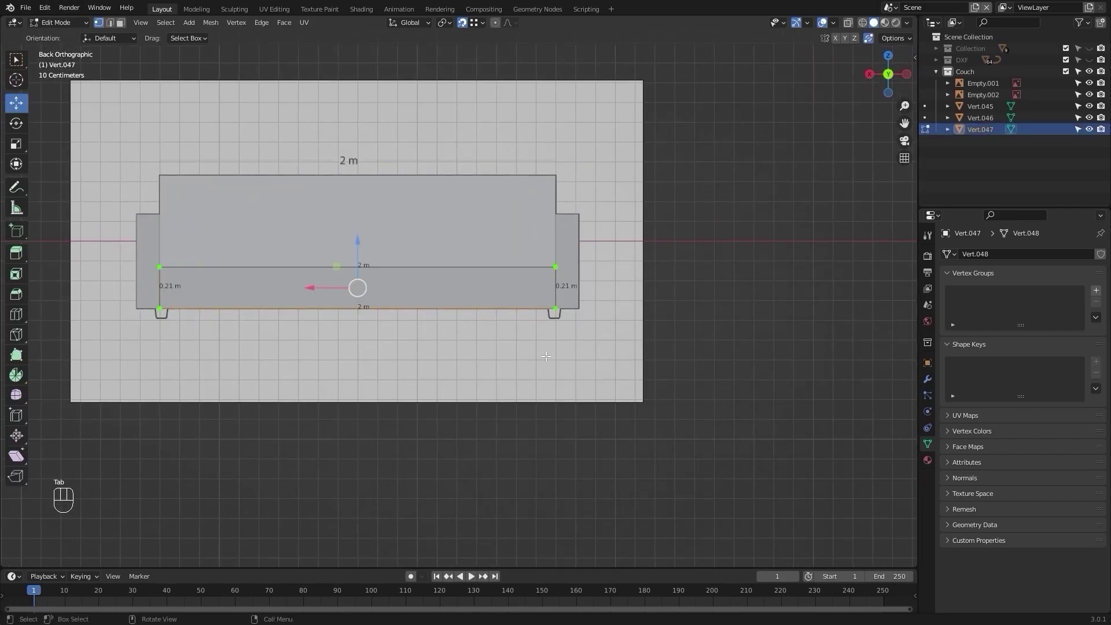
{"action": "scroll", "coordinate": [525, 313], "scroll_direction": "up", "scroll_amount": 5}
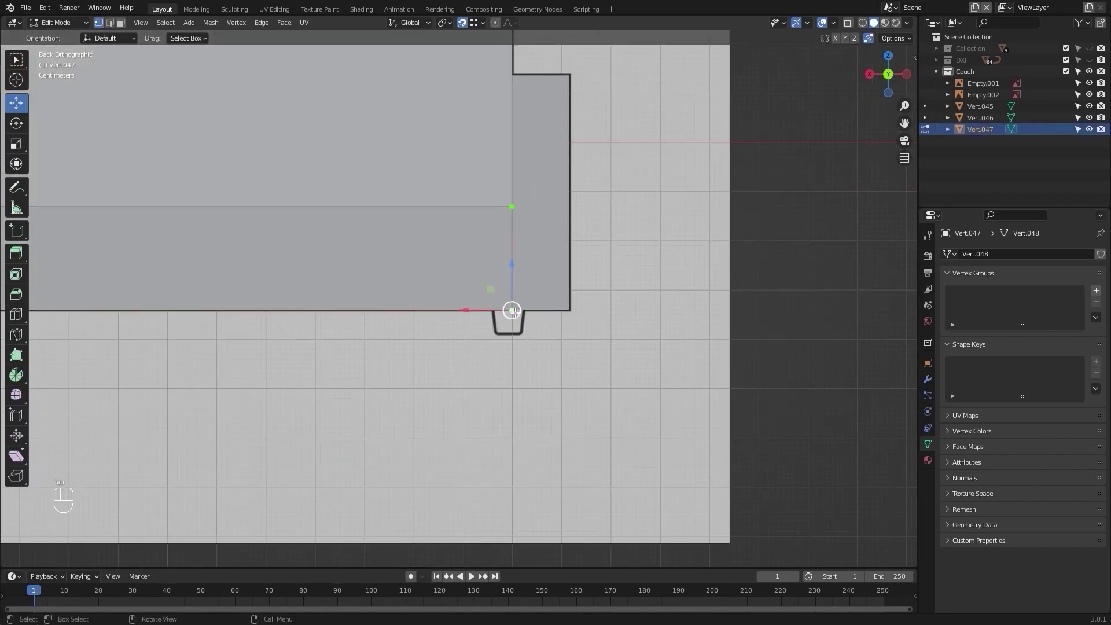
{"action": "scroll", "coordinate": [514, 312], "scroll_direction": "up", "scroll_amount": 4}
{"action": "middle_click_drag", "start_coordinate": [628, 339], "coordinate": [539, 338], "text": "shift"}
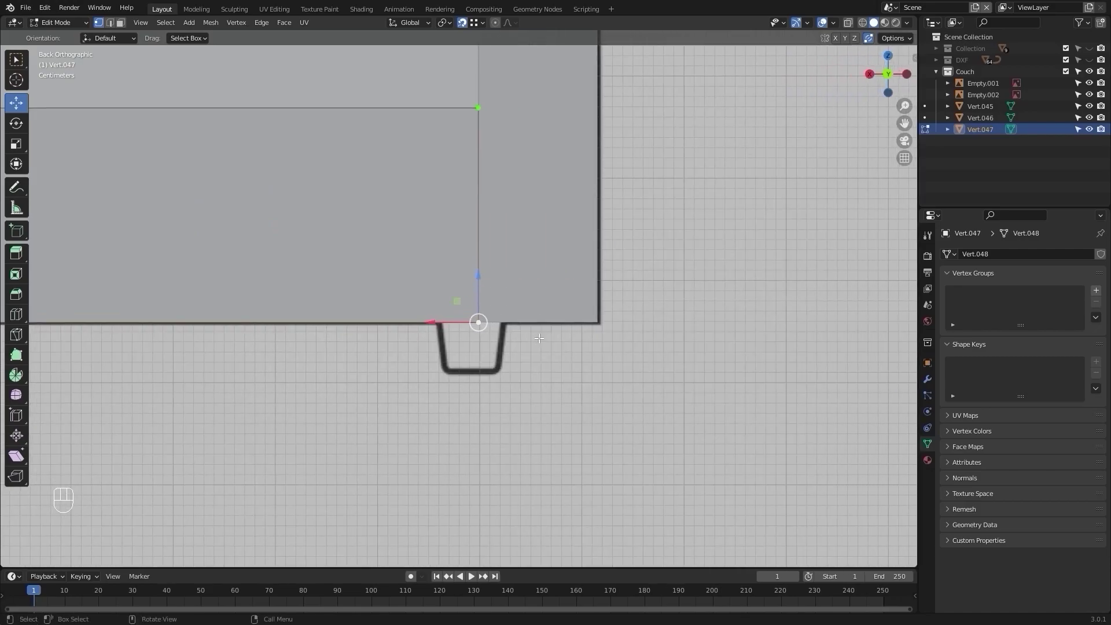
{"action": "key", "text": "shift+d"}
{"action": "left_click", "coordinate": [527, 360]}
{"action": "key", "text": "p"}
{"action": "left_click", "coordinate": [526, 360]}
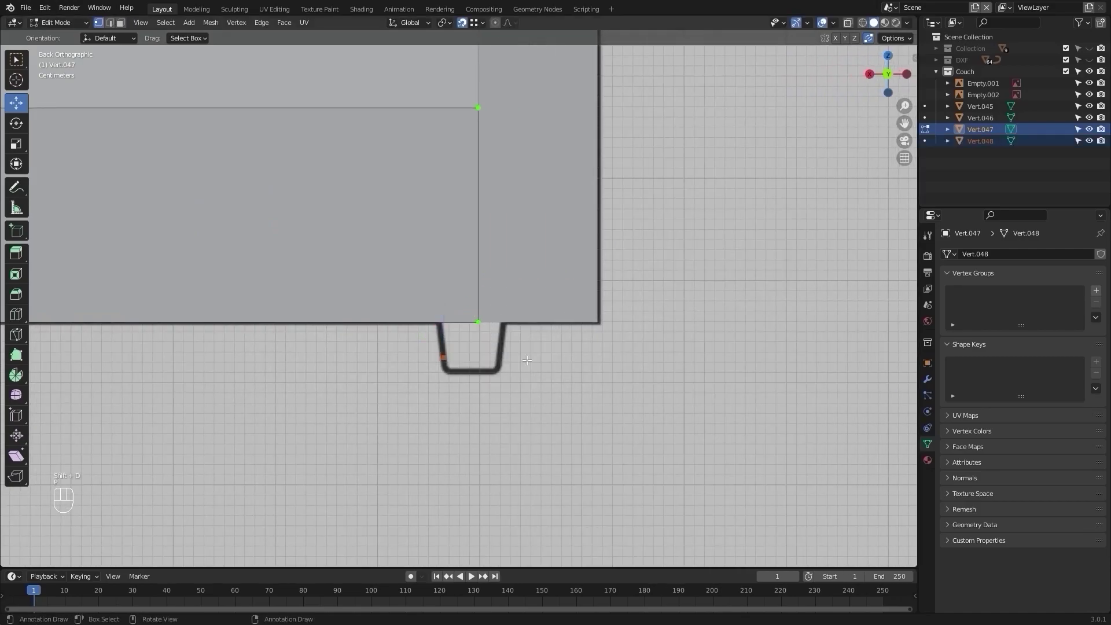
{"action": "key", "text": "Tab"}
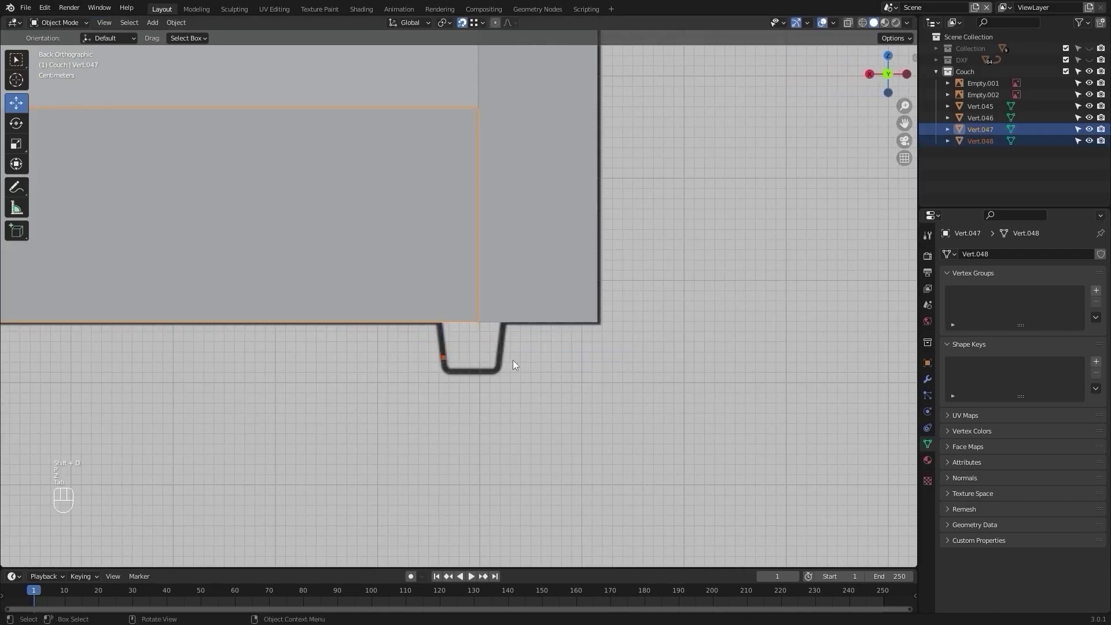
Edit the newly separated vertex and move it onto the nearest bottom corner of the leg outline
{"action": "left_click", "coordinate": [443, 359]}
{"action": "key", "text": "Tab"}
{"action": "key", "text": "a"}
{"action": "scroll", "coordinate": [455, 366], "scroll_direction": "up", "scroll_amount": 3}
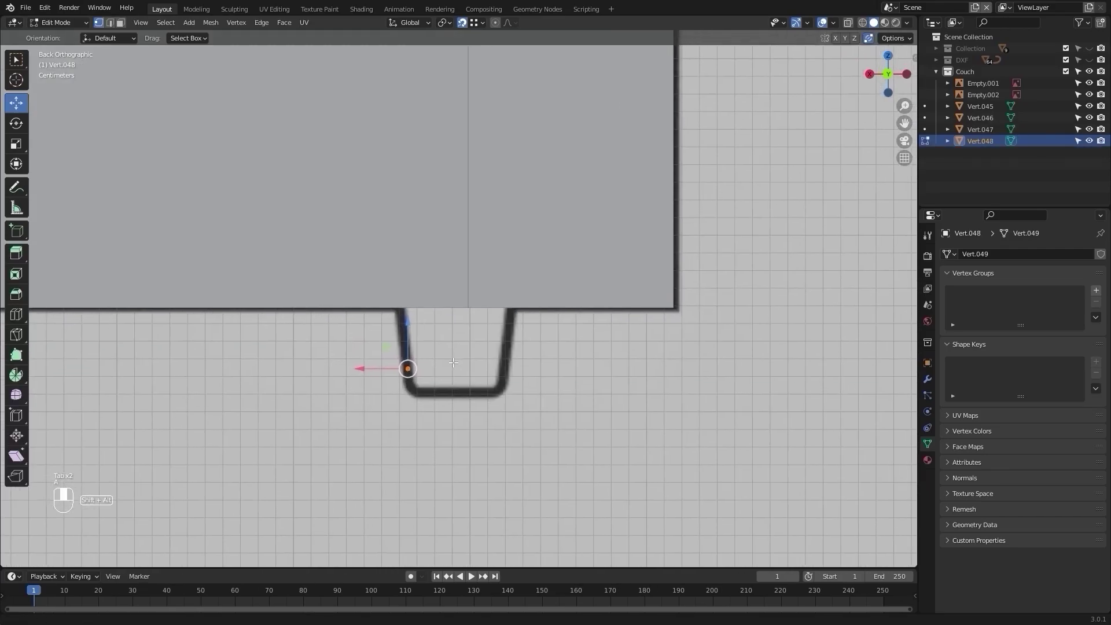
{"action": "scroll", "coordinate": [455, 365], "scroll_direction": "up", "scroll_amount": 4}
{"action": "key", "text": "g"}
{"action": "key", "text": "shift"}
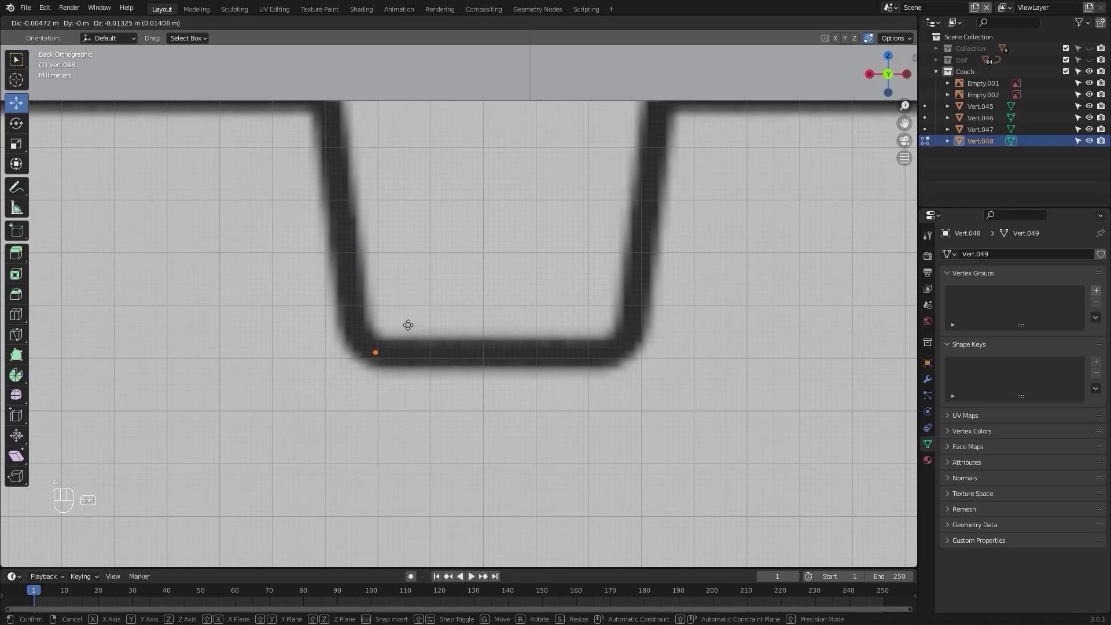
{"action": "left_click", "coordinate": [391, 312]}
Extrude the leg vertex about 0.045 m along X to the other bottom corner of the leg outline
{"action": "middle_click_drag", "start_coordinate": [485, 303], "coordinate": [457, 302], "text": "shift"}
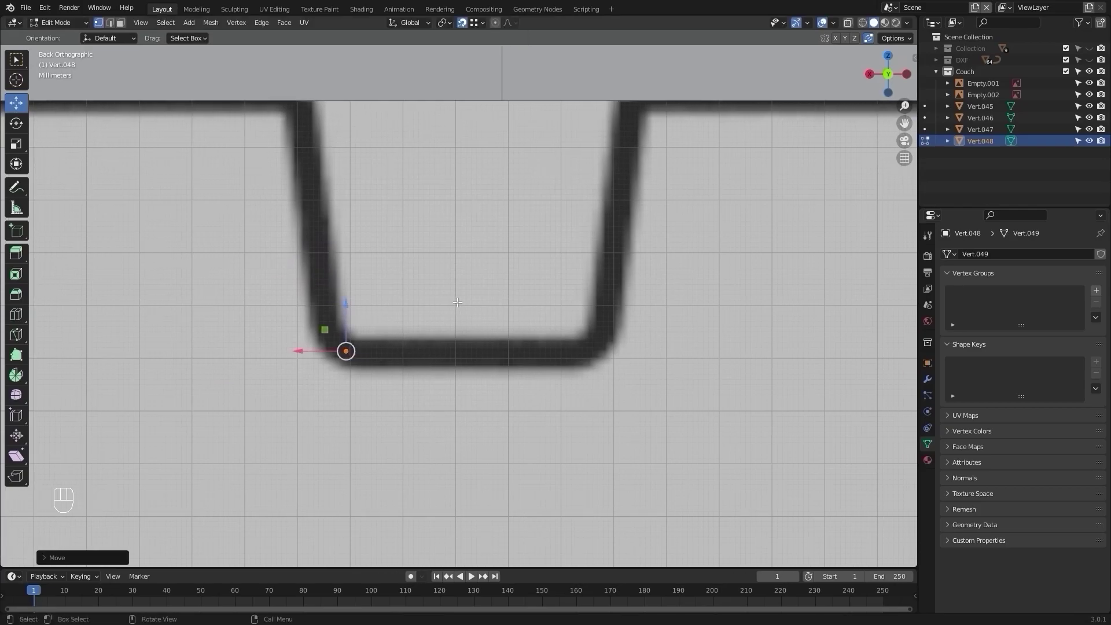
{"action": "key", "text": "e"}
{"action": "key", "text": "x"}
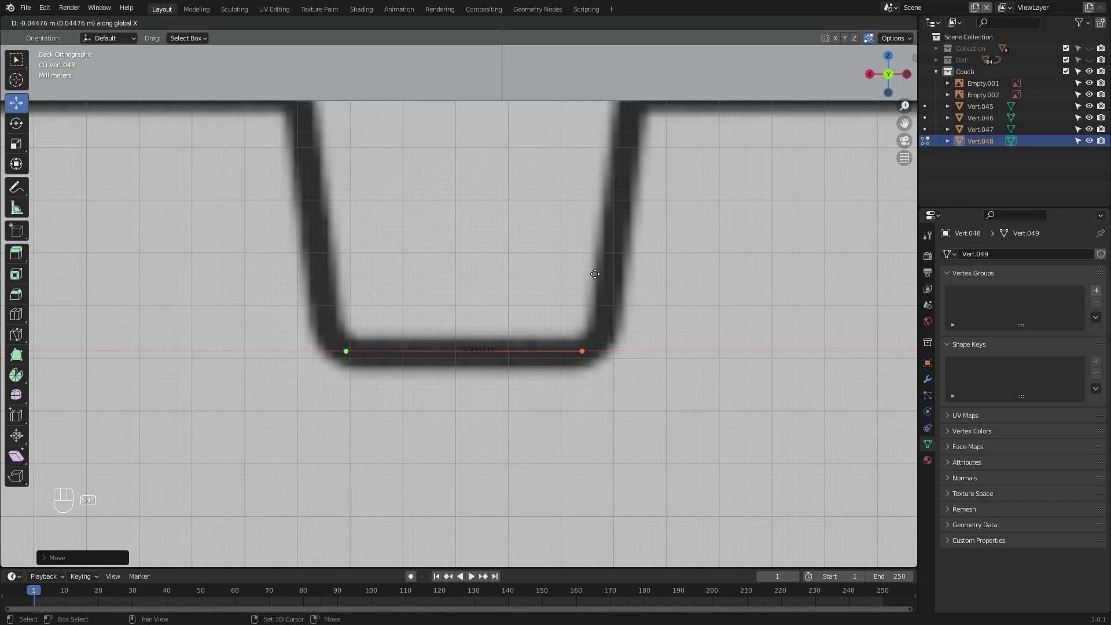
{"action": "left_click", "coordinate": [580, 349]}
In the left view, move the leg edge about 0.074 m along Y to the front leg outline's near bottom corner
{"action": "scroll", "coordinate": [509, 324], "scroll_direction": "down", "scroll_amount": 5}
{"action": "middle_click_drag", "start_coordinate": [459, 318], "coordinate": [533, 304], "text": "alt"}
{"action": "scroll", "coordinate": [476, 304], "scroll_direction": "down", "scroll_amount": 4}
{"action": "scroll", "coordinate": [462, 297], "scroll_direction": "down", "scroll_amount": 5}
{"action": "middle_click_drag", "start_coordinate": [440, 286], "coordinate": [419, 298]}
{"action": "scroll", "coordinate": [326, 326], "scroll_direction": "up", "scroll_amount": 3}
{"action": "middle_click_drag", "start_coordinate": [326, 327], "coordinate": [384, 301], "text": "shift"}
{"action": "key", "text": "ctrl+KP_3"}
{"action": "scroll", "coordinate": [368, 393], "scroll_direction": "up", "scroll_amount": 6}
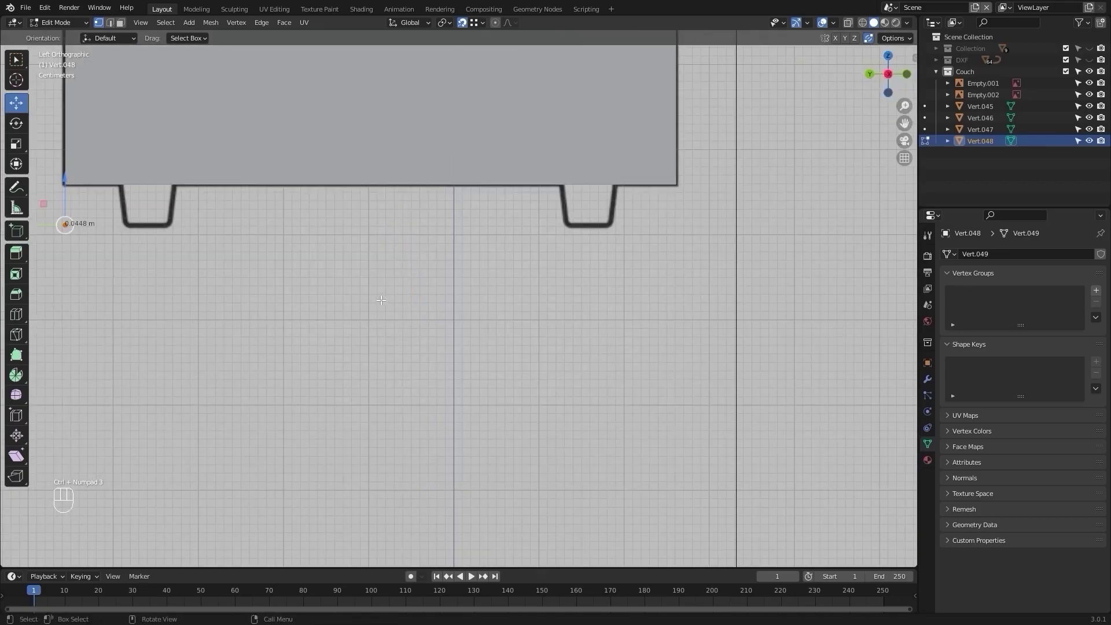
{"action": "middle_click_drag", "start_coordinate": [368, 393], "coordinate": [422, 384], "text": "shift"}
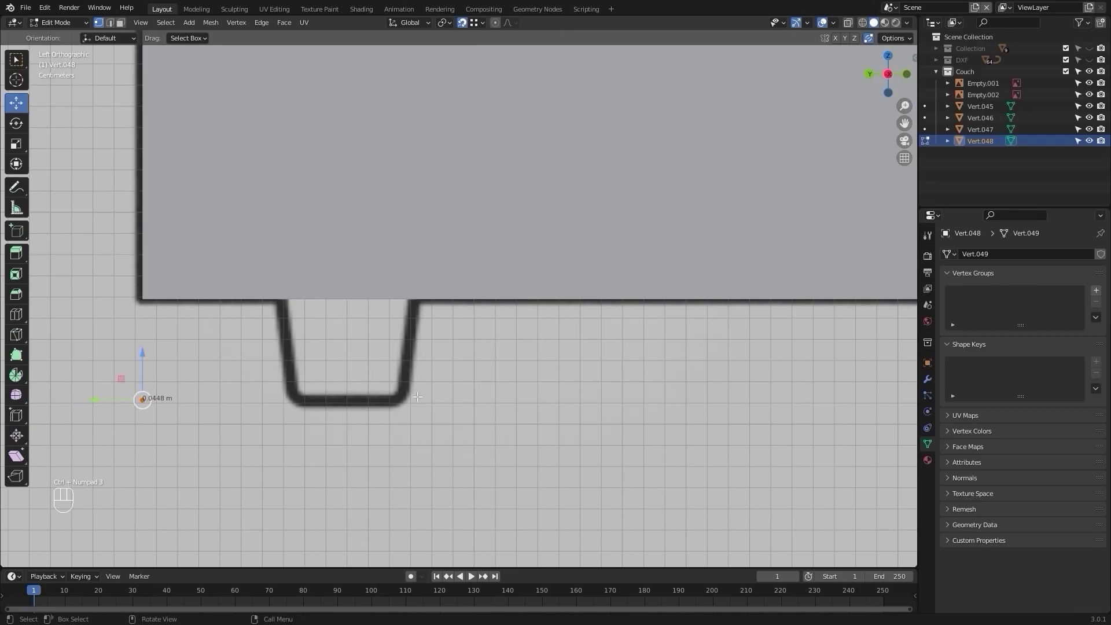
{"action": "key", "text": "g"}
{"action": "key", "text": "y"}
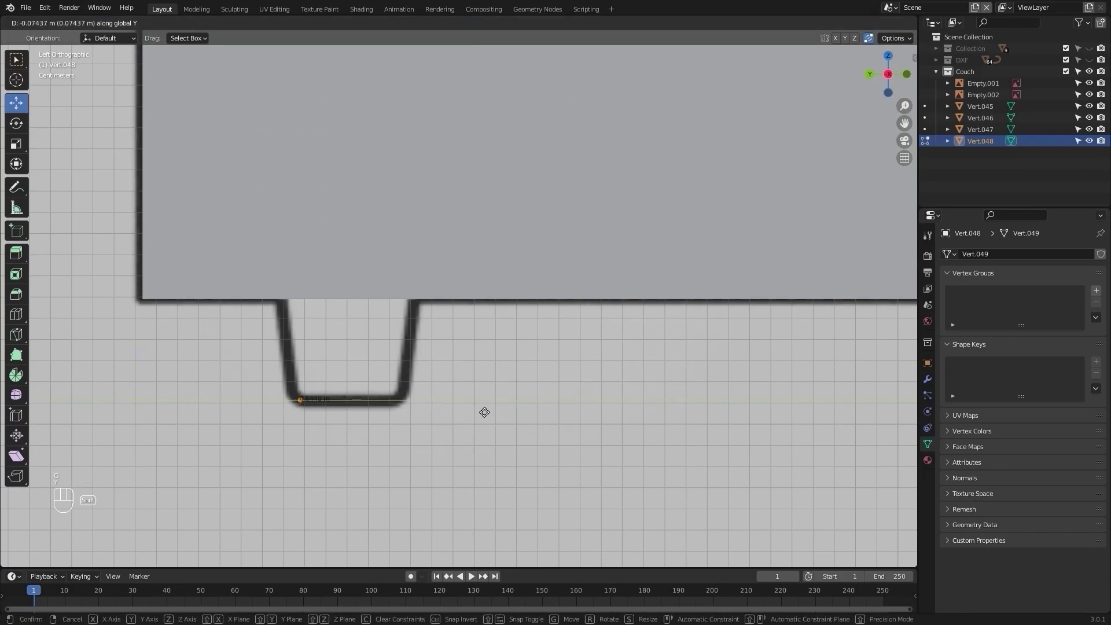
{"action": "left_click", "coordinate": [468, 414]}
Fine-tune the leg edge along Y so it sits on the bottom corner of the side-view leg outline
{"action": "scroll", "coordinate": [370, 451], "scroll_direction": "up", "scroll_amount": 3}
{"action": "middle_click_drag", "start_coordinate": [365, 454], "coordinate": [494, 327], "text": "shift"}
{"action": "scroll", "coordinate": [493, 327], "scroll_direction": "up", "scroll_amount": 5}
{"action": "middle_click_drag", "start_coordinate": [317, 348], "coordinate": [441, 303], "text": "shift"}
{"action": "key", "text": "g"}
{"action": "key", "text": "y"}
{"action": "left_click", "coordinate": [475, 290]}
Extrude the leg edge about 0.046 m along Y to the other bottom corner of the side-view leg outline
{"action": "scroll", "coordinate": [472, 291], "scroll_direction": "down", "scroll_amount": 3}
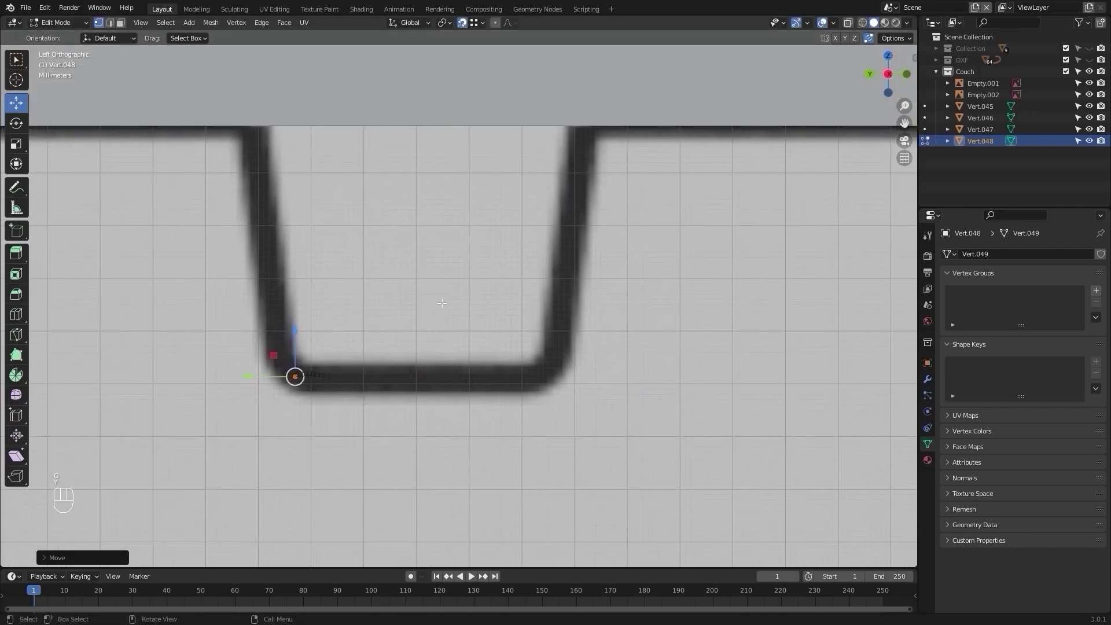
{"action": "key", "text": "e"}
{"action": "key", "text": "y"}
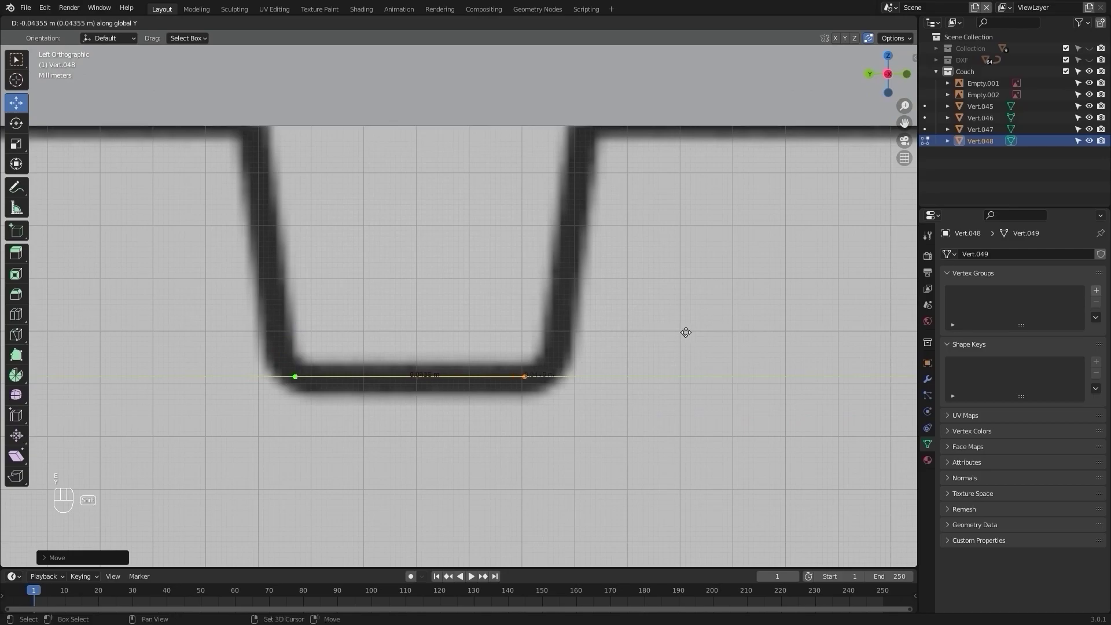
{"action": "left_click", "coordinate": [834, 313]}
Select the whole leg base and, in the back view, extrude it upward along Z to just below the couch's underside
{"action": "scroll", "coordinate": [827, 315], "scroll_direction": "down", "scroll_amount": 10}
{"action": "middle_click_drag", "start_coordinate": [454, 390], "coordinate": [556, 402]}
{"action": "key", "text": "a"}
{"action": "middle_click_drag", "start_coordinate": [652, 376], "coordinate": [568, 348]}
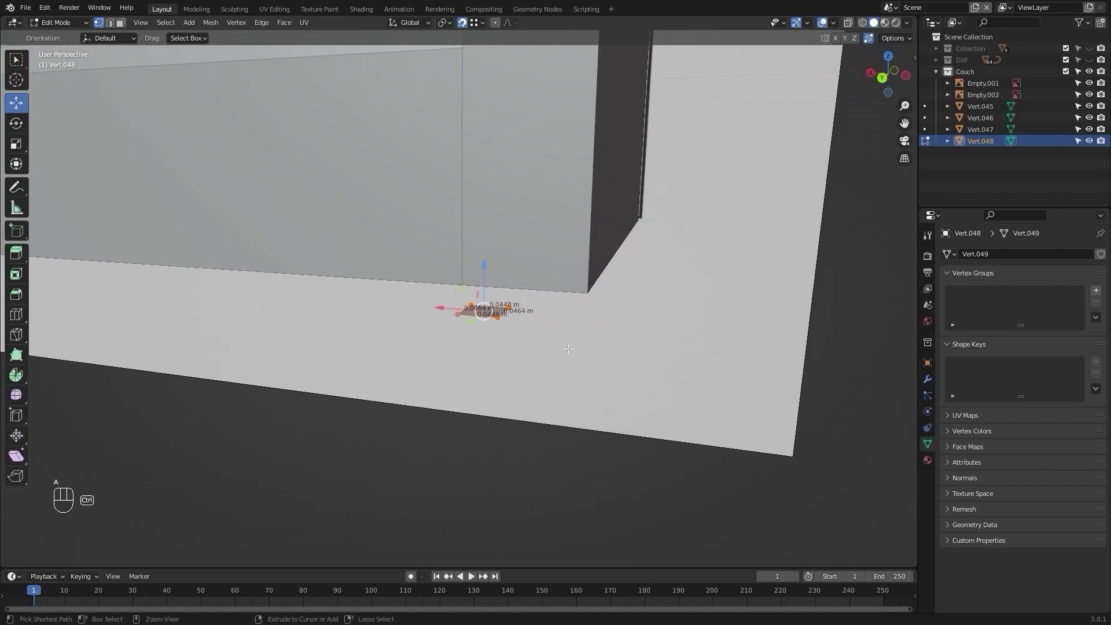
{"action": "key", "text": "ctrl+KP_1"}
{"action": "scroll", "coordinate": [562, 441], "scroll_direction": "up", "scroll_amount": 6}
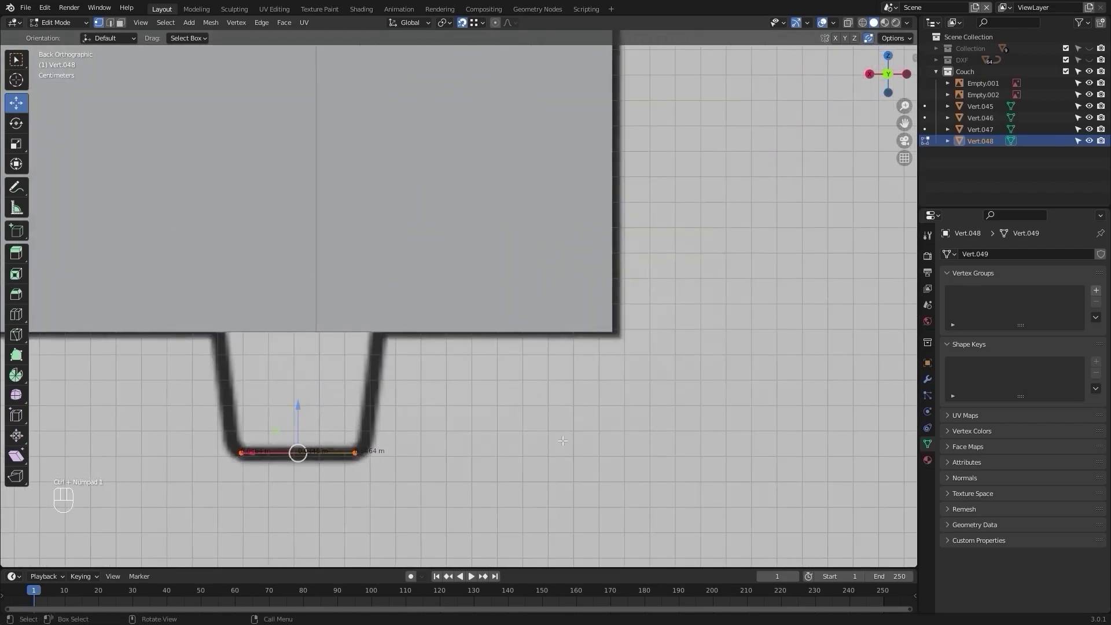
{"action": "key", "text": "e"}
{"action": "key", "text": "z"}
{"action": "key", "text": "z"}
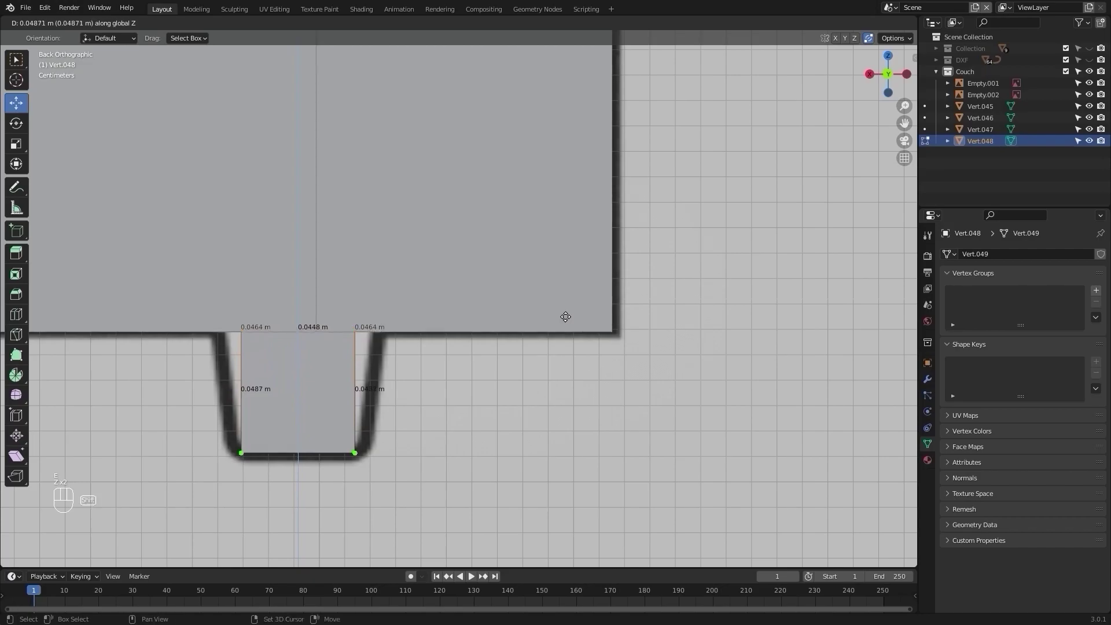
{"action": "left_click", "coordinate": [559, 404]}
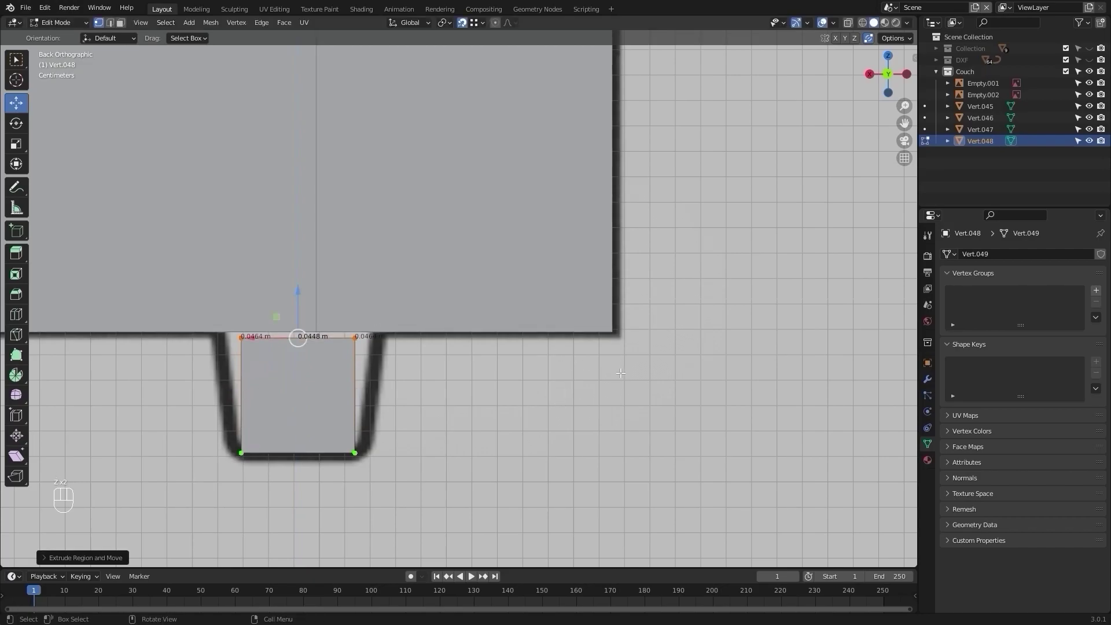
Raise the leg's top face along Z until it meets the couch's underside
{"action": "key", "text": "g"}
{"action": "key", "text": "z"}
{"action": "left_click", "coordinate": [613, 356]}
Scale the leg's top face up by about 1.4 so the sides taper along the leg outline
{"action": "middle_click_drag", "start_coordinate": [482, 377], "coordinate": [566, 394], "text": "shift"}
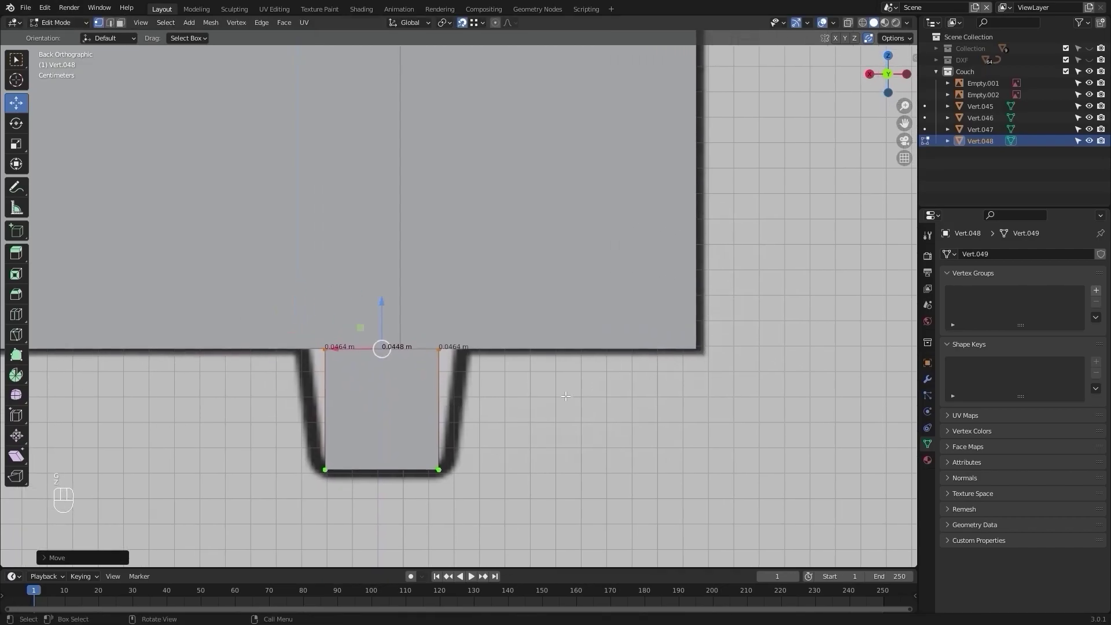
{"action": "key", "text": "s"}
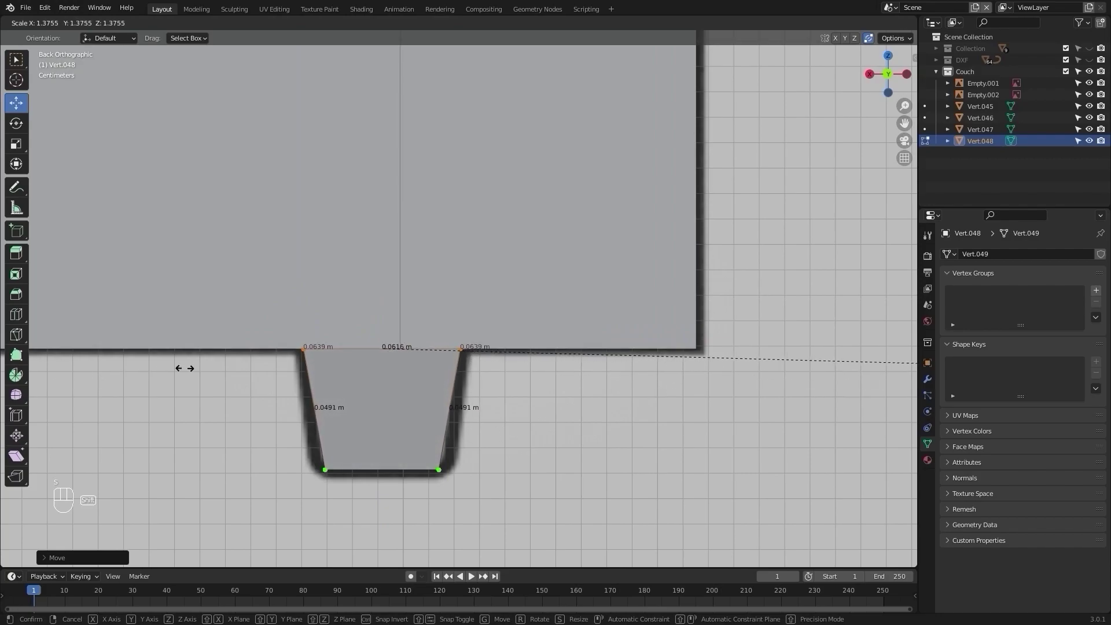
{"action": "left_click", "coordinate": [225, 366]}
{"action": "scroll", "coordinate": [463, 337], "scroll_direction": "down", "scroll_amount": 6}
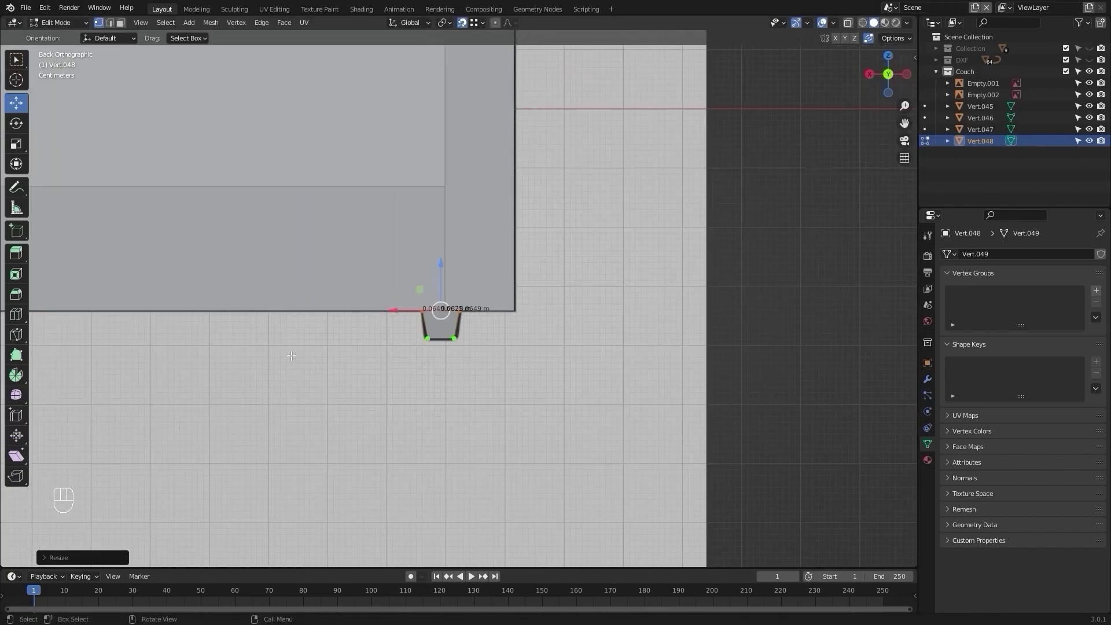
Return to object mode, check the finished leg from several angles, and frame the whole couch in the back view
{"action": "key", "text": "z"}
{"action": "left_click", "coordinate": [538, 336]}
{"action": "middle_click_drag", "start_coordinate": [538, 336], "coordinate": [615, 310]}
{"action": "key", "text": "Tab"}
{"action": "mouse_move", "coordinate": [553, 372]}
{"action": "middle_mouse_down"}
{"action": "mouse_move", "coordinate": [639, 329]}
{"action": "mouse_move", "coordinate": [604, 315]}
{"action": "mouse_move", "coordinate": [586, 268]}
{"action": "mouse_move", "coordinate": [561, 287]}
{"action": "mouse_move", "coordinate": [361, 277]}
{"action": "middle_mouse_up"}
{"action": "left_click", "coordinate": [361, 282]}
{"action": "middle_click_drag", "start_coordinate": [468, 375], "coordinate": [632, 390]}
{"action": "key", "text": "ctrl+KP_1"}
{"action": "scroll", "coordinate": [415, 338], "scroll_direction": "down", "scroll_amount": 3}
{"action": "scroll", "coordinate": [665, 418], "scroll_direction": "up", "scroll_amount": 2}
{"action": "scroll", "coordinate": [654, 408], "scroll_direction": "up", "scroll_amount": 2}
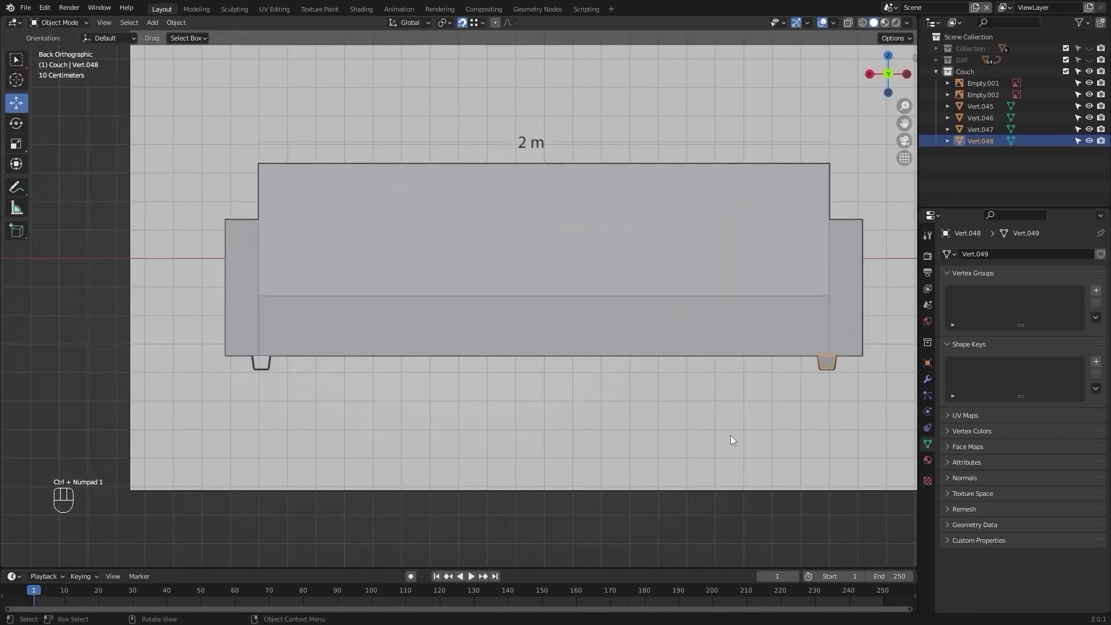
Duplicate the leg about 2 m along X and align the copy with the leg outline under the opposite armrest
{"action": "key", "text": "shift+d"}
{"action": "key", "text": "x"}
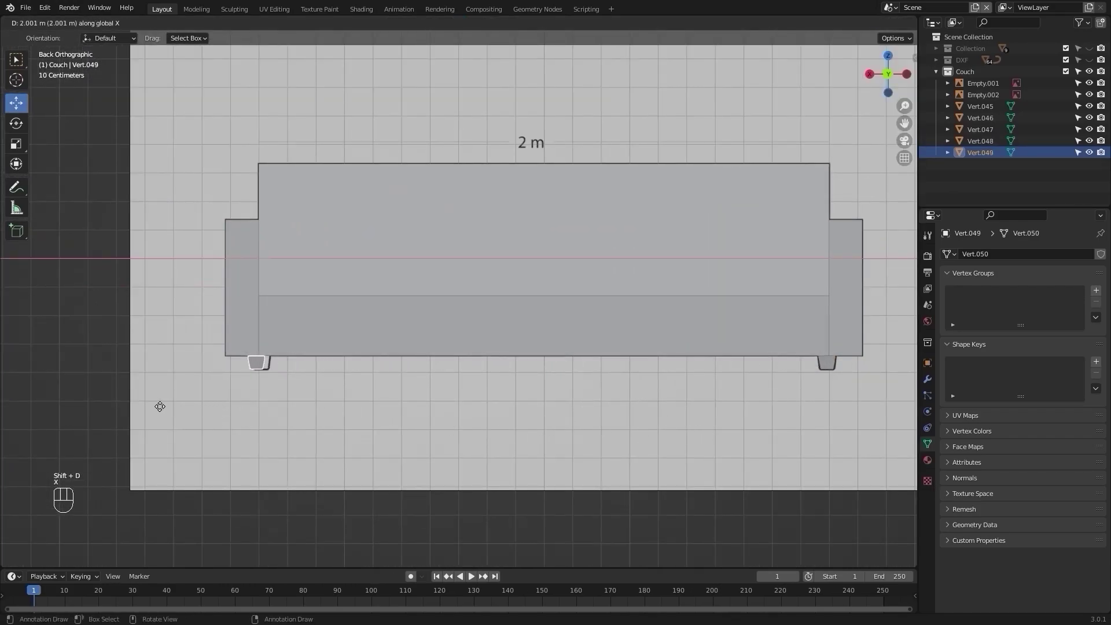
{"action": "left_click", "coordinate": [191, 394]}
{"action": "scroll", "coordinate": [324, 352], "scroll_direction": "up", "scroll_amount": 6}
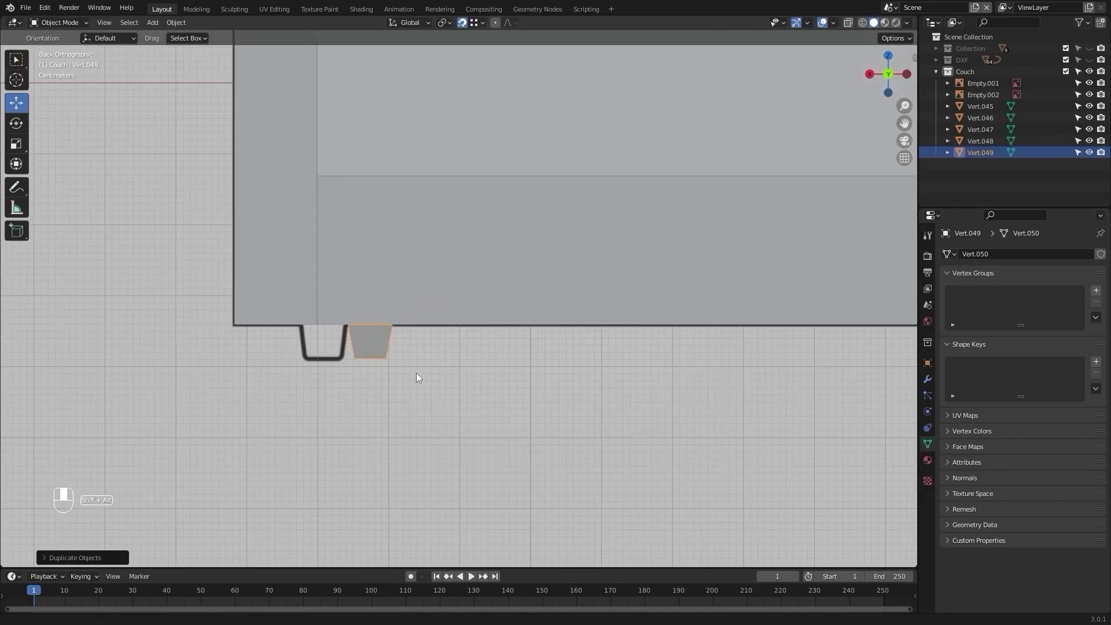
{"action": "middle_click_drag", "start_coordinate": [432, 367], "coordinate": [541, 368], "text": "shift"}
{"action": "key", "text": "g"}
{"action": "key", "text": "x"}
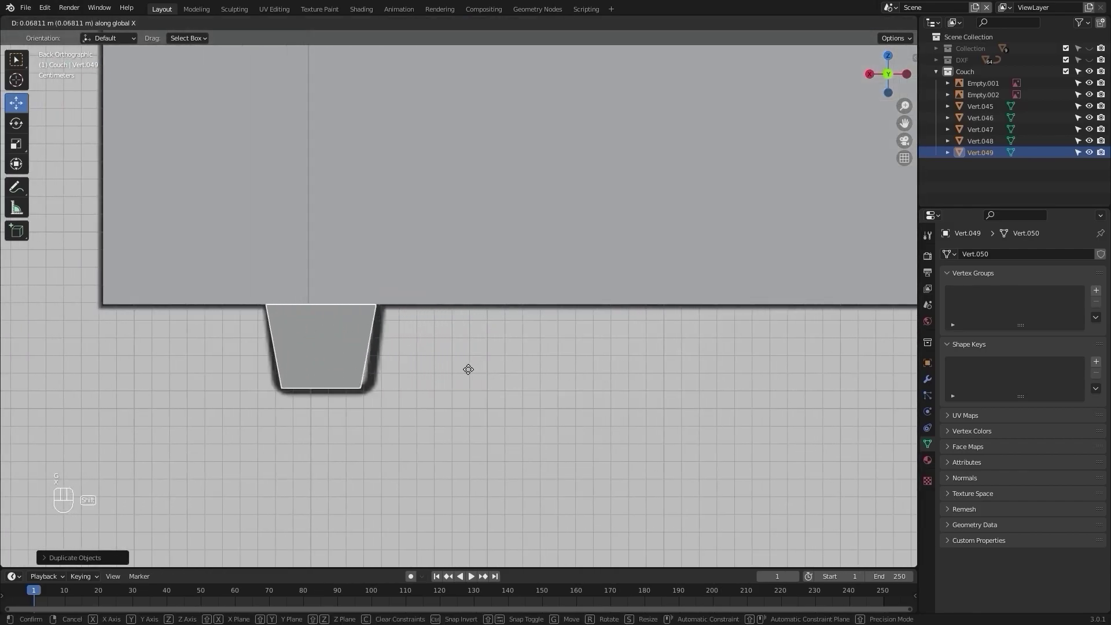
{"action": "left_click", "coordinate": [516, 349]}
Select both legs and, in the left view, duplicate them along Y to near the other side-view leg outline
{"action": "scroll", "coordinate": [509, 353], "scroll_direction": "down", "scroll_amount": 14}
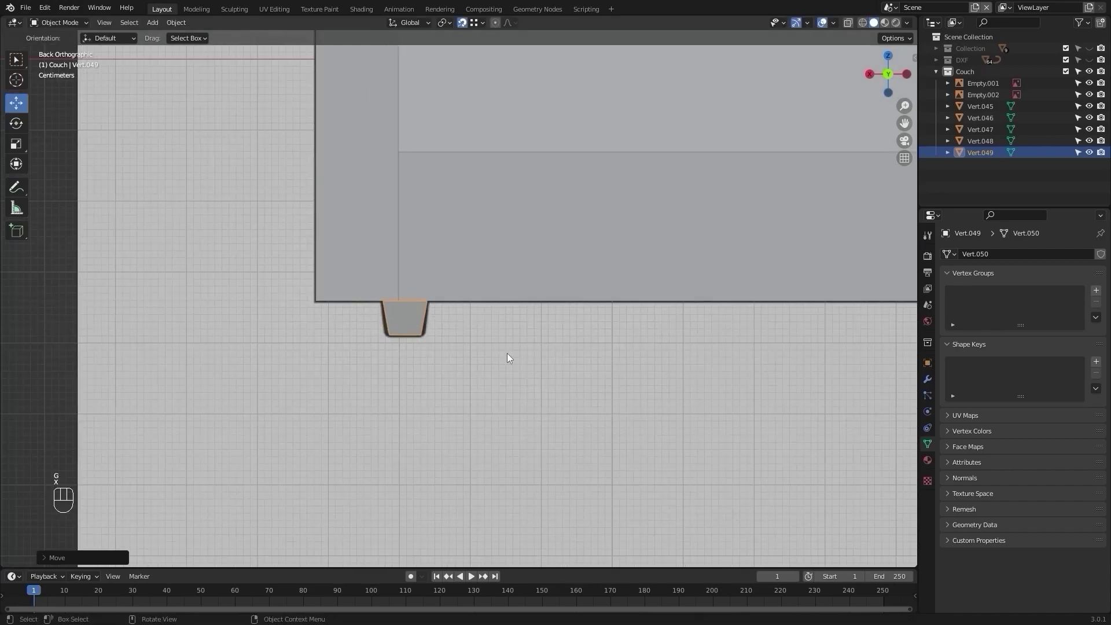
{"action": "left_click_drag", "start_coordinate": [792, 399], "coordinate": [509, 384], "text": "alt+shift"}
{"action": "left_click_drag", "start_coordinate": [432, 318], "coordinate": [449, 350], "text": "alt+shift"}
{"action": "scroll", "coordinate": [449, 350], "scroll_direction": "up", "scroll_amount": 1}
{"action": "scroll", "coordinate": [434, 332], "scroll_direction": "up", "scroll_amount": 3}
{"action": "left_click", "coordinate": [389, 287], "text": "shift"}
{"action": "scroll", "coordinate": [457, 292], "scroll_direction": "down", "scroll_amount": 3}
{"action": "left_click_drag", "start_coordinate": [541, 303], "coordinate": [534, 303], "text": "alt"}
{"action": "key", "text": "ctrl+KP_3"}
{"action": "middle_click_drag", "start_coordinate": [535, 303], "coordinate": [400, 391], "text": "shift"}
{"action": "key", "text": "shift+d"}
{"action": "key", "text": "y"}
{"action": "left_click", "coordinate": [615, 391]}
Fine-tune the duplicated leg pair along Y onto the side-view leg outline and deselect the legs
{"action": "scroll", "coordinate": [583, 390], "scroll_direction": "up", "scroll_amount": 8}
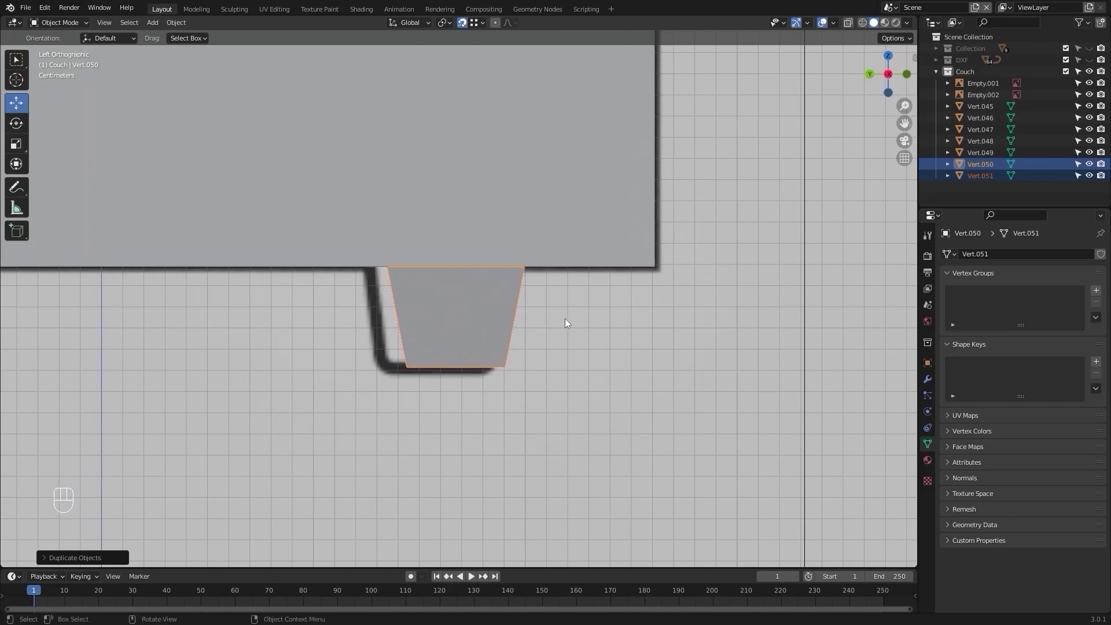
{"action": "key", "text": "g"}
{"action": "key", "text": "y"}
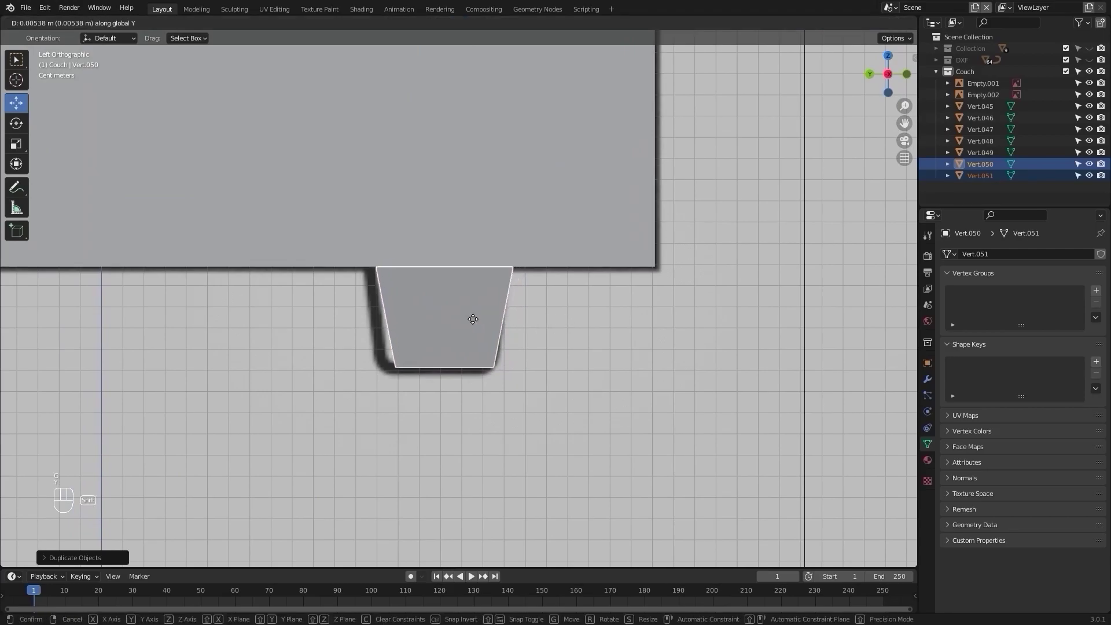
{"action": "left_click", "coordinate": [391, 322]}
{"action": "scroll", "coordinate": [391, 321], "scroll_direction": "down", "scroll_amount": 8}
{"action": "left_click", "coordinate": [406, 332]}
{"action": "middle_click_drag", "start_coordinate": [406, 332], "coordinate": [498, 349]}
{"action": "mouse_move", "coordinate": [400, 357]}
{"action": "middle_mouse_down"}
{"action": "mouse_move", "coordinate": [420, 345]}
{"action": "mouse_move", "coordinate": [382, 346]}
{"action": "middle_mouse_up"}
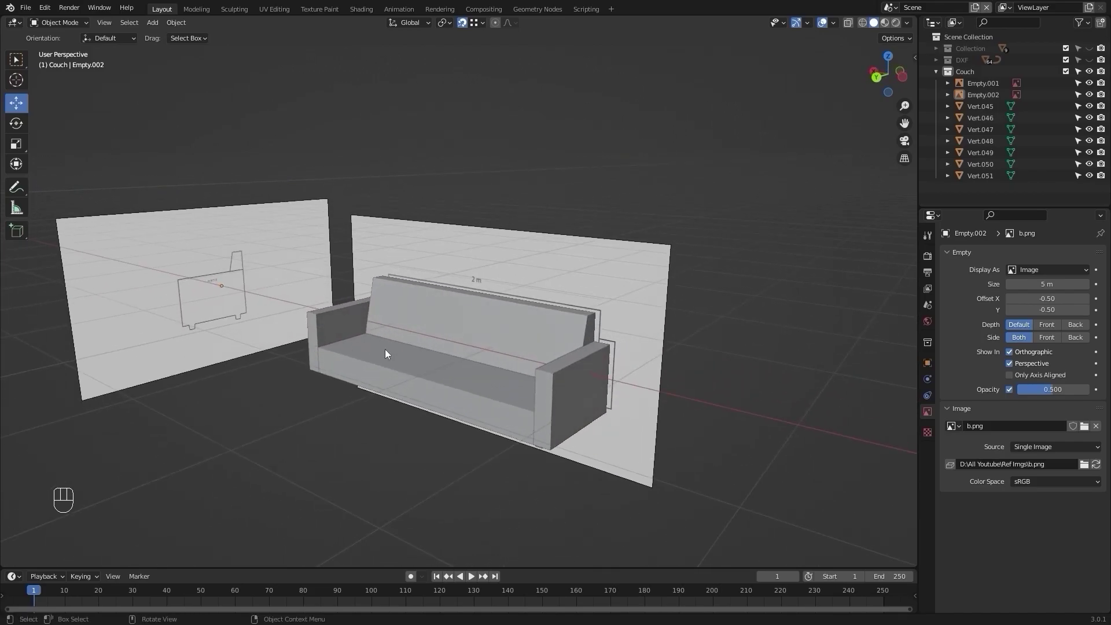